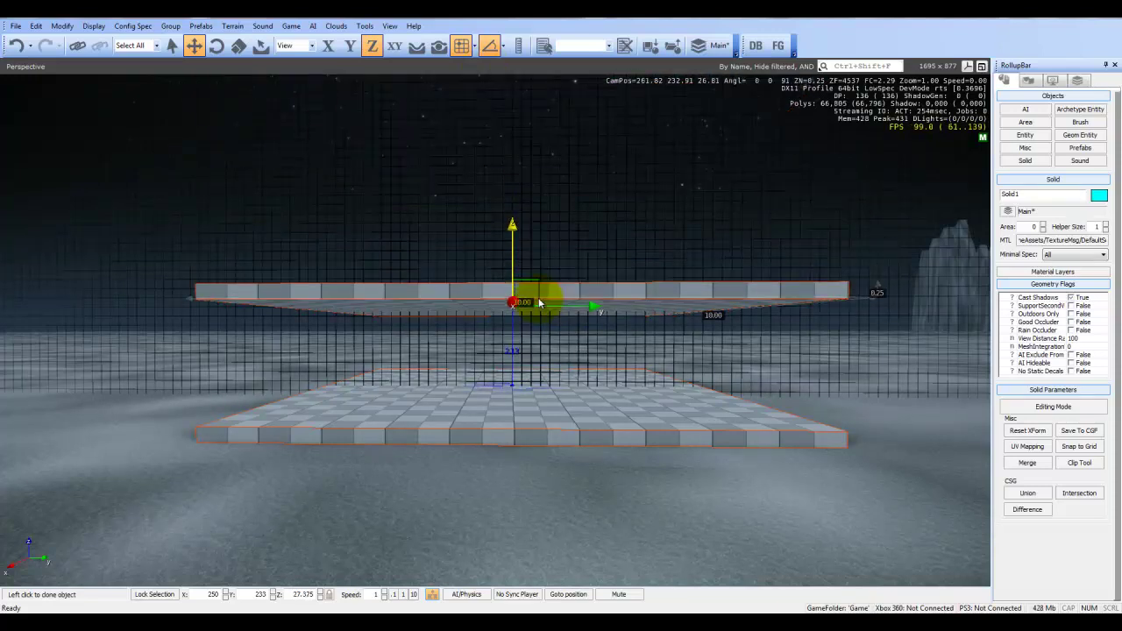
- Set the grid snapping to 0.125 and place the duplicated slab above the floor at a Z height of 27.25
{"action": "left_click", "coordinate": [475, 47]}
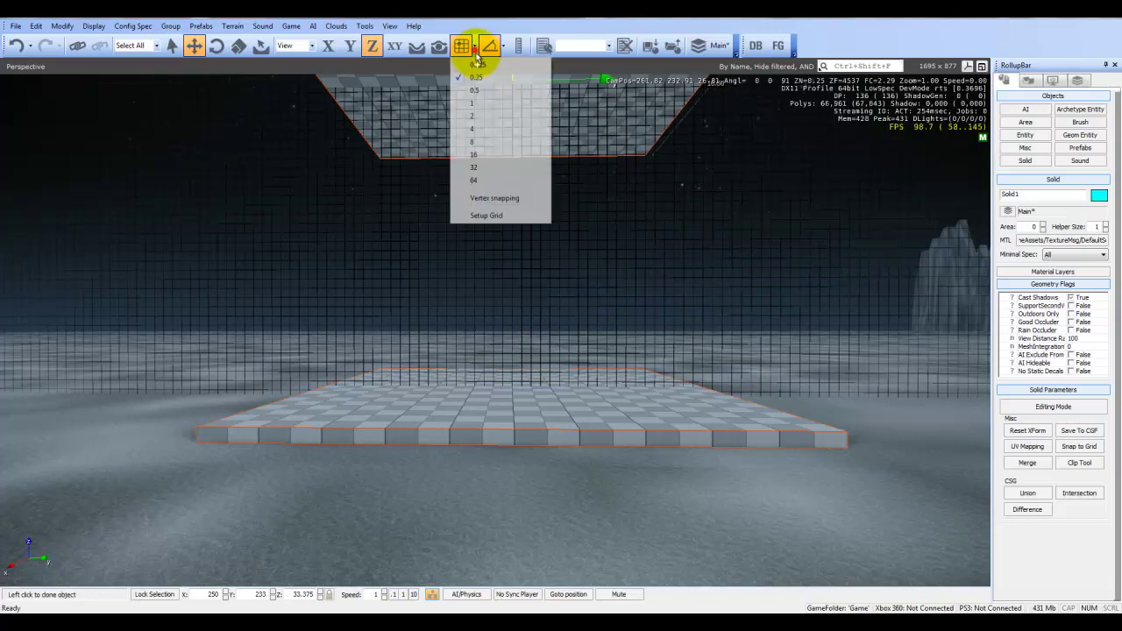
{"action": "left_click", "coordinate": [481, 66]}
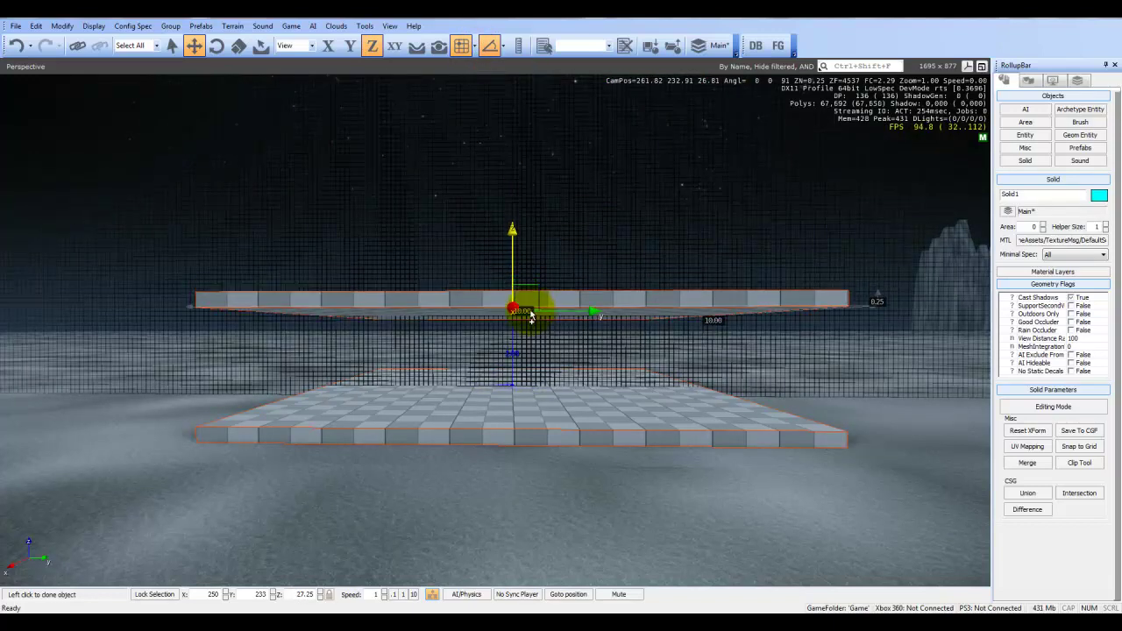
{"action": "left_click", "coordinate": [384, 474]}
- Examine the gap between the floor slab and the raised slab around the floor's near corner
{"action": "mouse_move", "coordinate": [337, 503]}
{"action": "right_mouse_down"}
{"action": "mouse_move", "coordinate": [360, 501]}
{"action": "mouse_move", "coordinate": [330, 506]}
{"action": "mouse_move", "coordinate": [340, 506]}
{"action": "right_mouse_up"}
{"action": "key", "text": "s"}
{"action": "key", "text": "w"}
{"action": "key", "text": "s"}
{"action": "key", "text": "a"}
{"action": "key", "text": "w"}
{"action": "key", "text": "s"}
{"action": "mouse_move", "coordinate": [575, 220]}
{"action": "right_mouse_down"}
{"action": "mouse_move", "coordinate": [589, 243]}
{"action": "mouse_move", "coordinate": [573, 219]}
{"action": "right_mouse_up"}
{"action": "key", "text": "w"}
{"action": "key", "text": "w"}
{"action": "key", "text": "s"}
{"action": "key", "text": "s"}
{"action": "key", "text": "w"}
{"action": "key", "text": "s"}
{"action": "key", "text": "w"}
{"action": "left_click", "coordinate": [475, 48]}
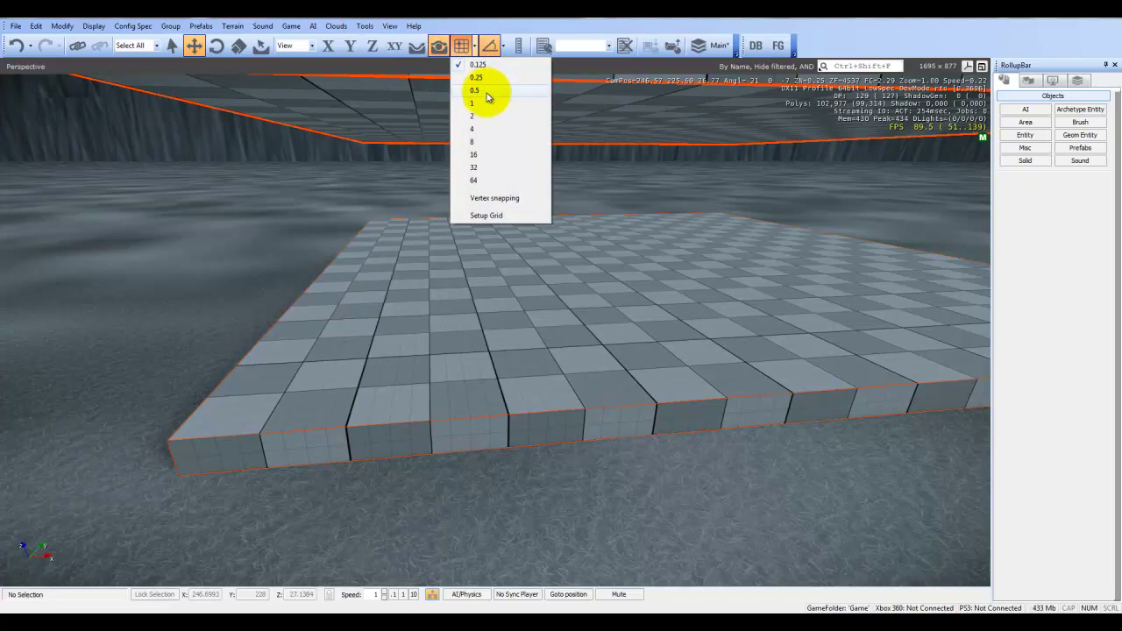
{"action": "left_click", "coordinate": [486, 90]}
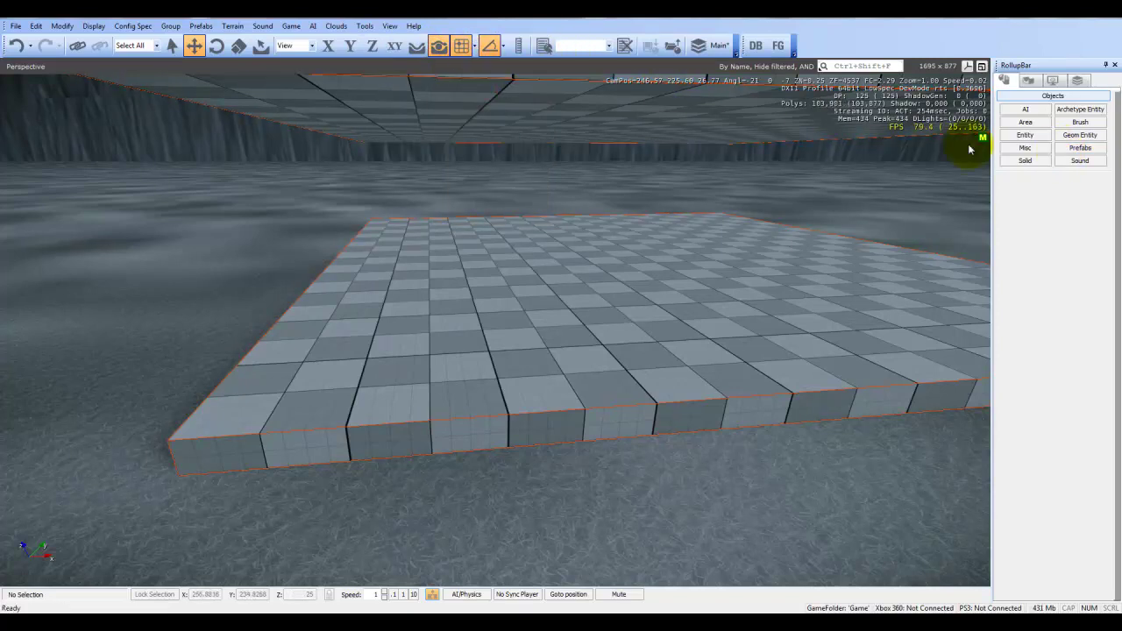
{"action": "left_click", "coordinate": [1026, 161]}
{"action": "mouse_move", "coordinate": [464, 283]}
{"action": "right_mouse_down"}
{"action": "mouse_move", "coordinate": [483, 276]}
{"action": "mouse_move", "coordinate": [451, 301]}
{"action": "mouse_move", "coordinate": [461, 283]}
{"action": "right_mouse_up"}
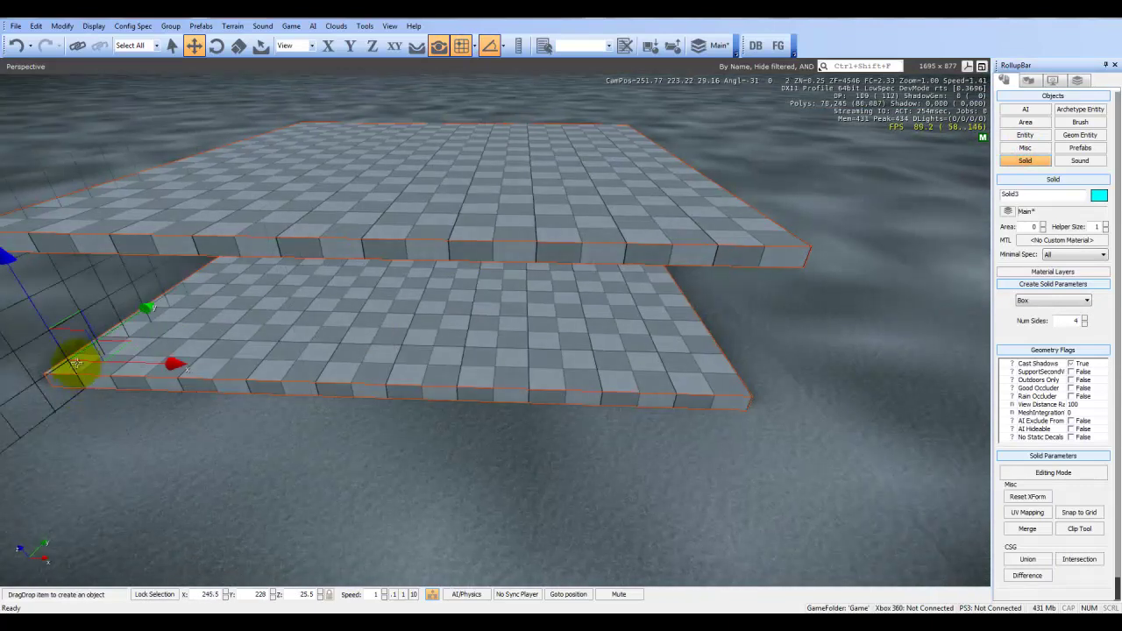
{"action": "left_click_drag", "start_coordinate": [121, 368], "coordinate": [628, 382]}
{"action": "left_click_drag", "start_coordinate": [738, 395], "coordinate": [750, 402]}
{"action": "left_click", "coordinate": [761, 379]}
{"action": "right_click_drag", "start_coordinate": [797, 429], "coordinate": [798, 429]}
{"action": "key", "text": "d"}
{"action": "key", "text": "w"}
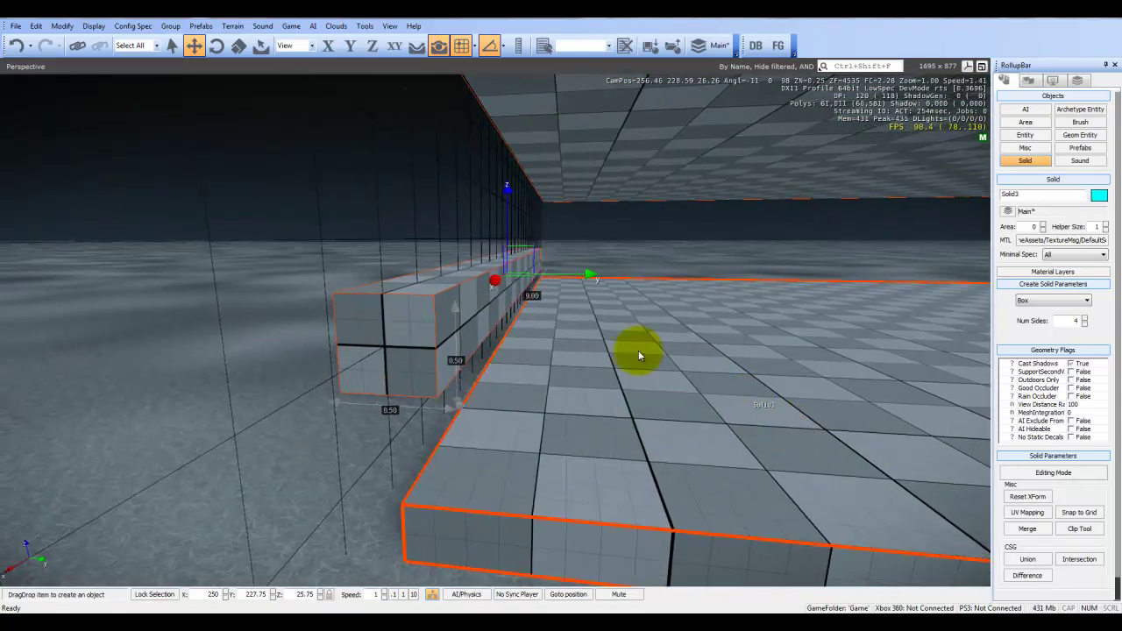
{"action": "key", "text": "Delete"}
{"action": "left_click", "coordinate": [546, 342]}
- With grid snapping at 0.125, draw a solid box wall 10 long, 0.5 thick and 1.88 high along one floor edge
{"action": "mouse_move", "coordinate": [546, 342]}
{"action": "right_mouse_down"}
{"action": "mouse_move", "coordinate": [564, 358]}
{"action": "mouse_move", "coordinate": [547, 340]}
{"action": "right_mouse_up"}
{"action": "key", "text": "s"}
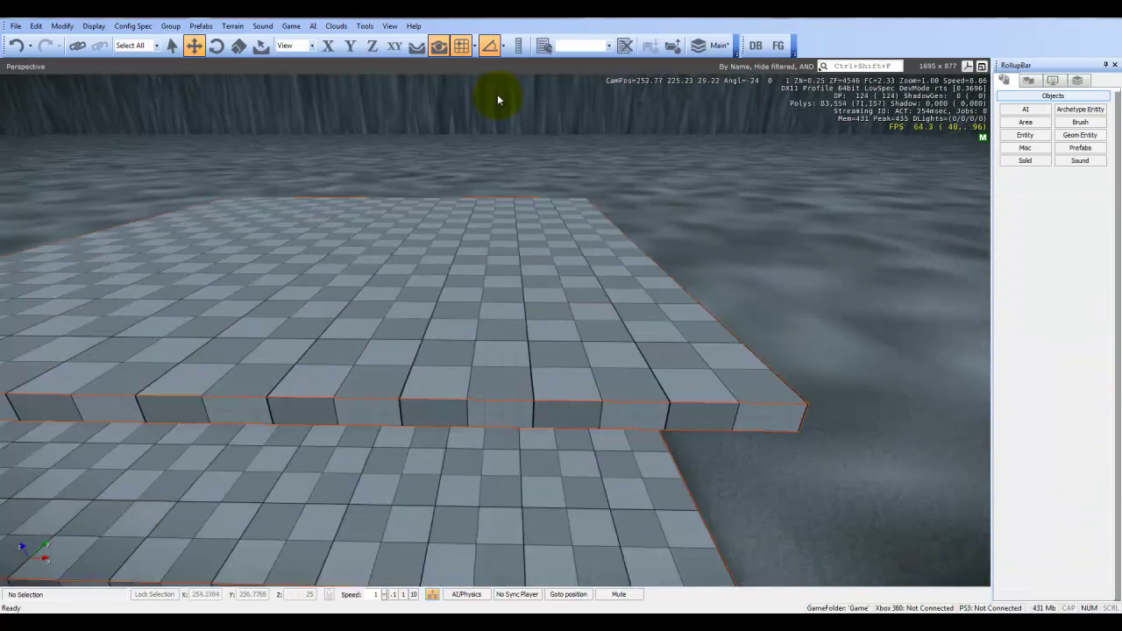
{"action": "key", "text": "a"}
{"action": "key", "text": "d"}
{"action": "left_click", "coordinate": [474, 46]}
{"action": "left_click", "coordinate": [484, 70]}
{"action": "right_click_drag", "start_coordinate": [471, 156], "coordinate": [471, 153]}
{"action": "key", "text": "s"}
{"action": "key", "text": "w"}
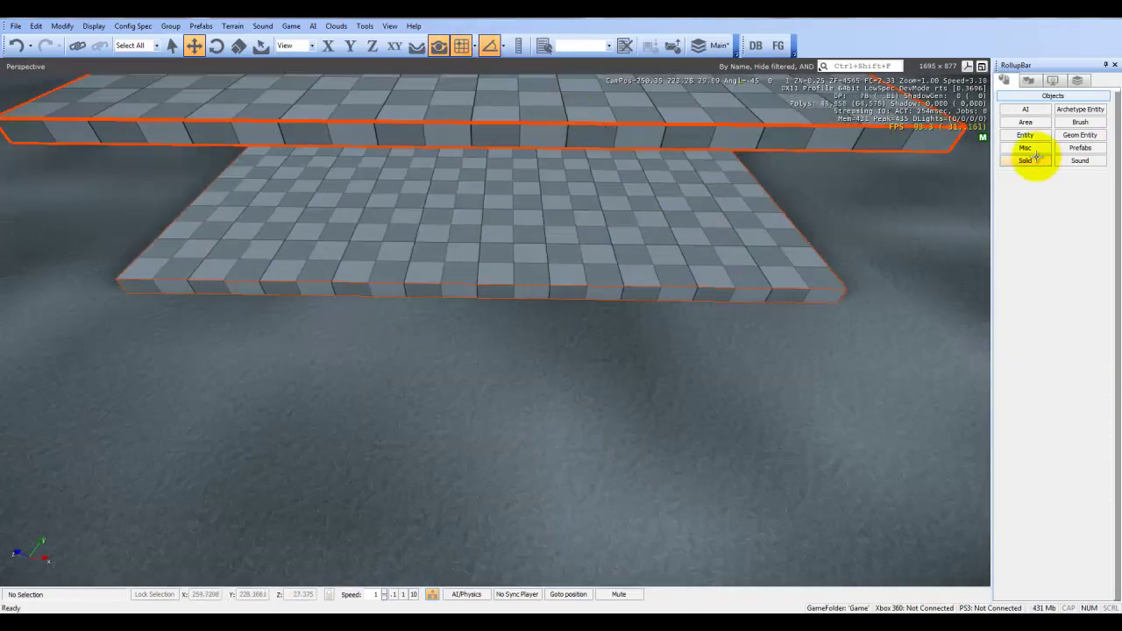
{"action": "left_click", "coordinate": [1035, 160]}
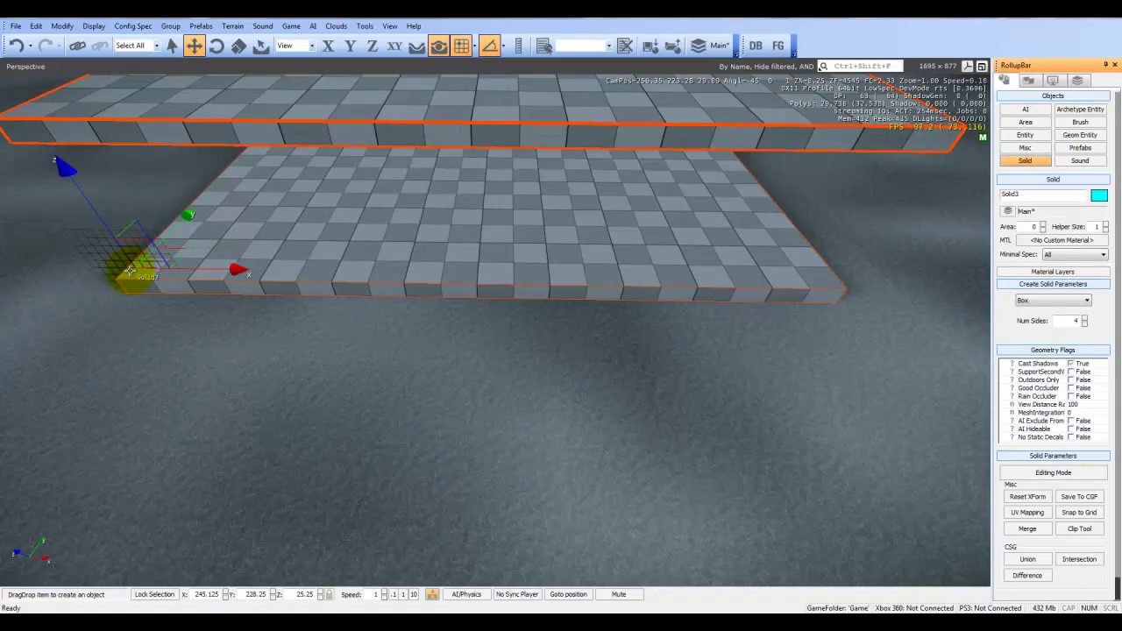
{"action": "left_click_drag", "start_coordinate": [254, 252], "coordinate": [835, 266]}
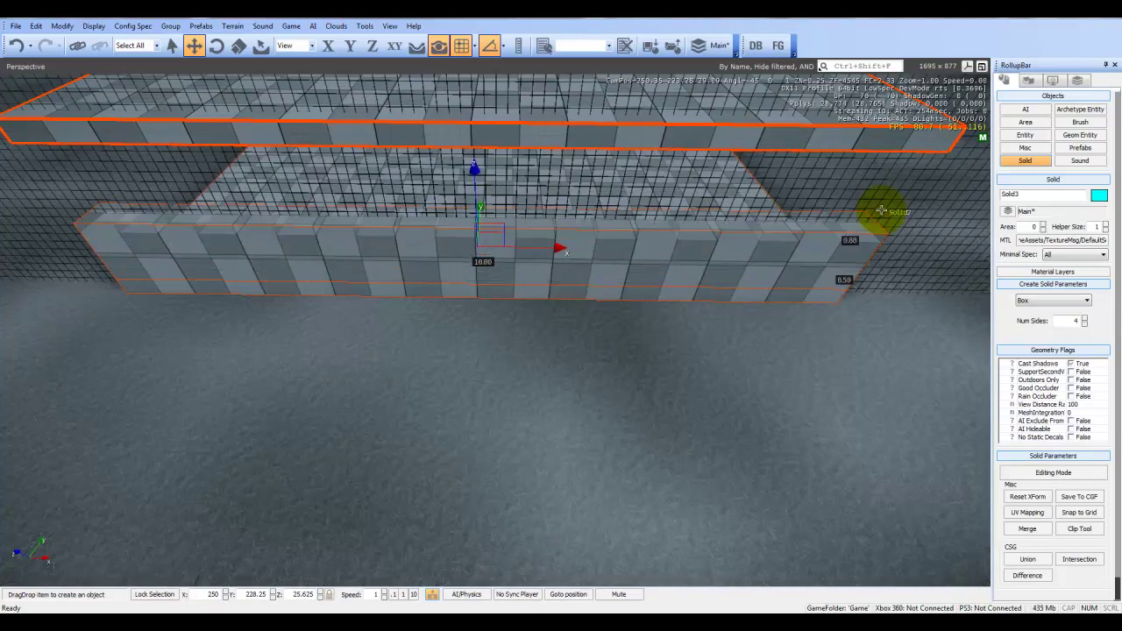
{"action": "key", "text": "Escape"}
- Duplicate the 10-long side wall and place the copy along the Y axis at the opposite floor edge
{"action": "key", "text": "d"}
{"action": "right_click_drag", "start_coordinate": [455, 411], "coordinate": [472, 404]}
{"action": "key", "text": "w"}
{"action": "key", "text": "ctrl+c"}
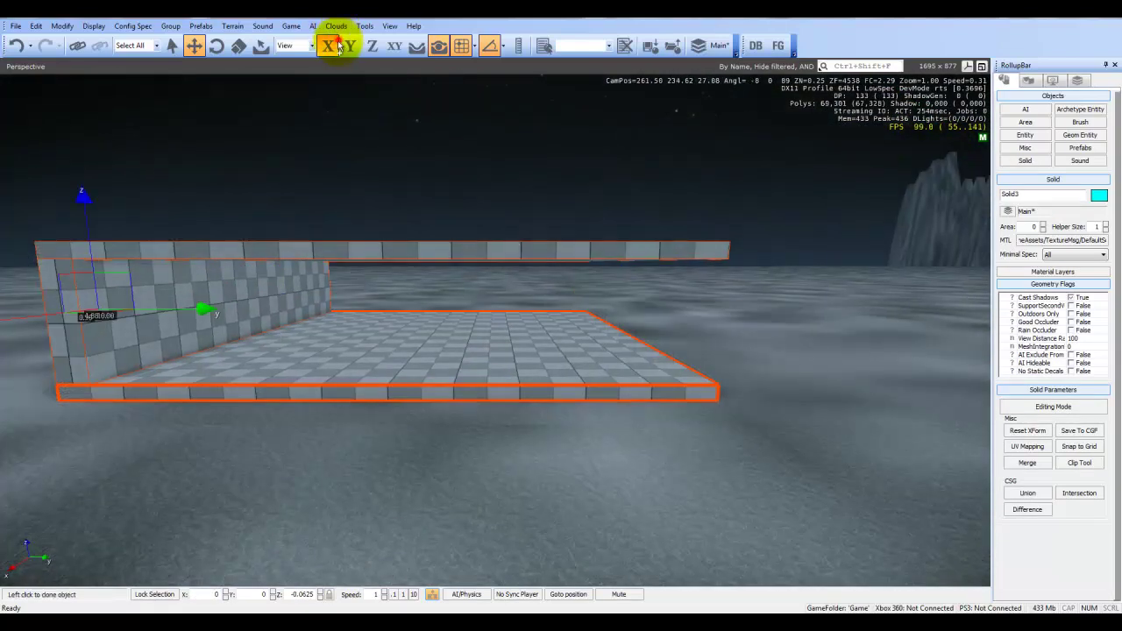
{"action": "left_click", "coordinate": [350, 45]}
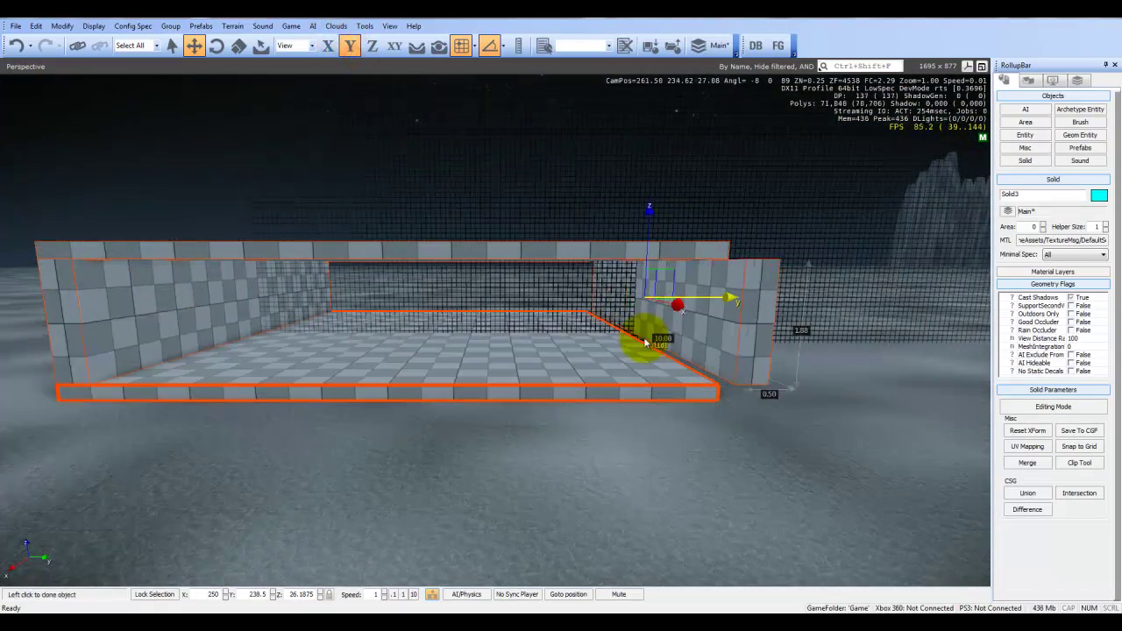
{"action": "left_click", "coordinate": [617, 348]}
{"action": "right_click_drag", "start_coordinate": [617, 348], "coordinate": [619, 350]}
{"action": "key", "text": "d"}
{"action": "left_click", "coordinate": [663, 418]}
- Draw a solid box 9 long, 0.5 thick and 1.75 high between the two side walls at the open end
{"action": "mouse_move", "coordinate": [585, 402]}
{"action": "right_mouse_down"}
{"action": "mouse_move", "coordinate": [553, 397]}
{"action": "mouse_move", "coordinate": [602, 400]}
{"action": "mouse_move", "coordinate": [571, 406]}
{"action": "mouse_move", "coordinate": [583, 399]}
{"action": "right_mouse_up"}
{"action": "key", "text": "a"}
{"action": "key", "text": "w"}
{"action": "key", "text": "s"}
{"action": "key", "text": "d"}
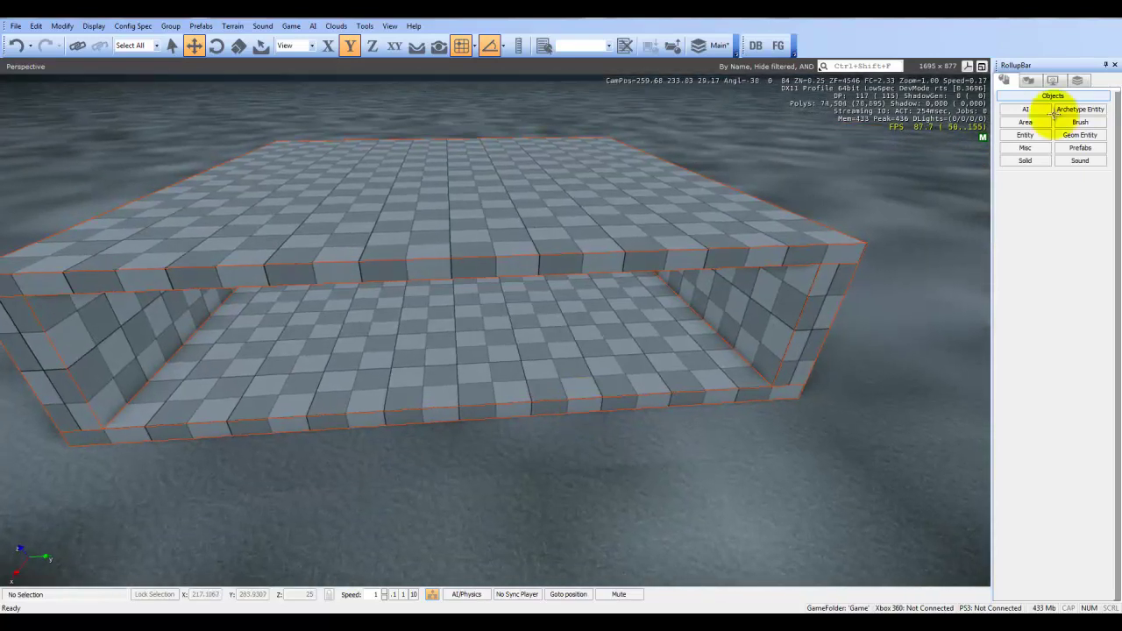
{"action": "left_click", "coordinate": [1031, 160]}
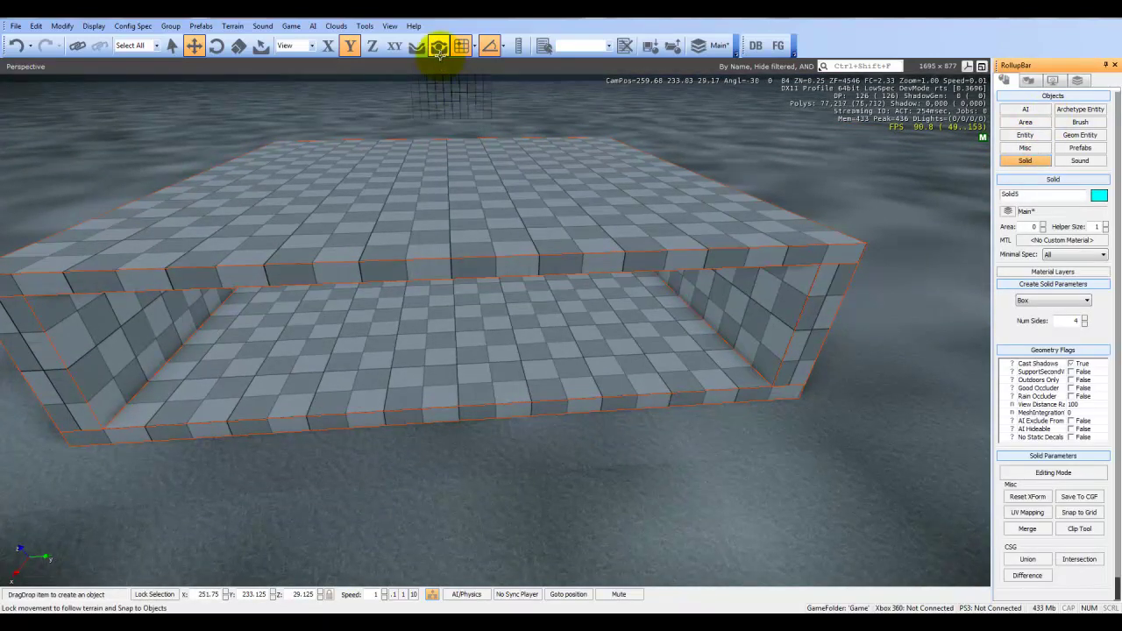
{"action": "left_click_drag", "start_coordinate": [107, 427], "coordinate": [763, 263]}
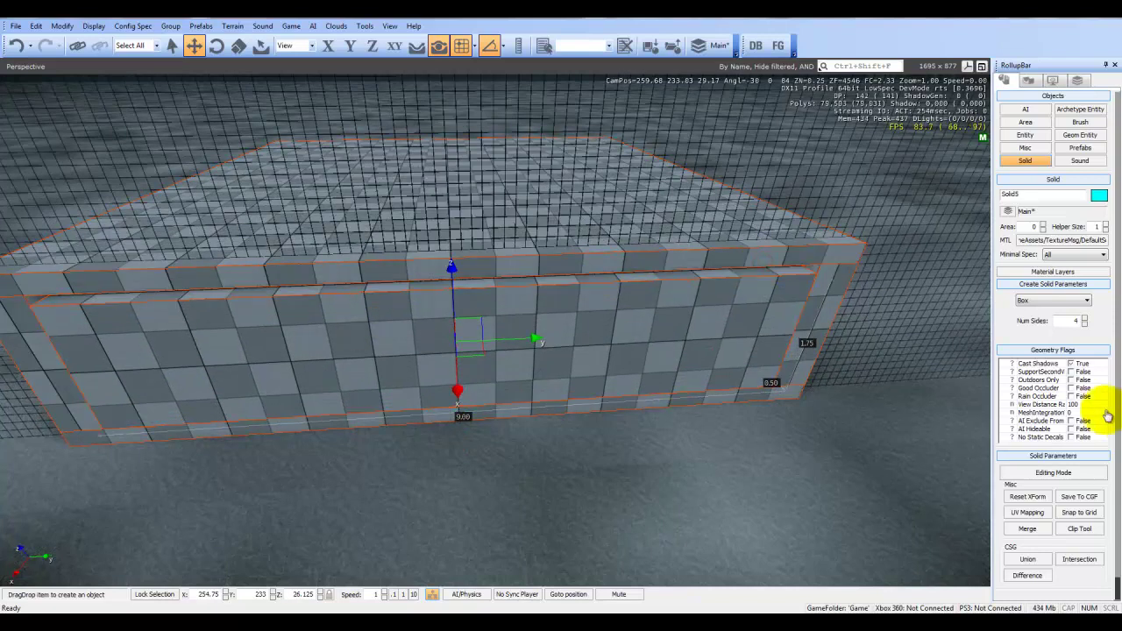
- Raise the top polygon of the 9-long wall to meet the roof slab, making the wall 1.88 high
{"action": "left_click", "coordinate": [1058, 471]}
{"action": "left_click", "coordinate": [427, 283]}
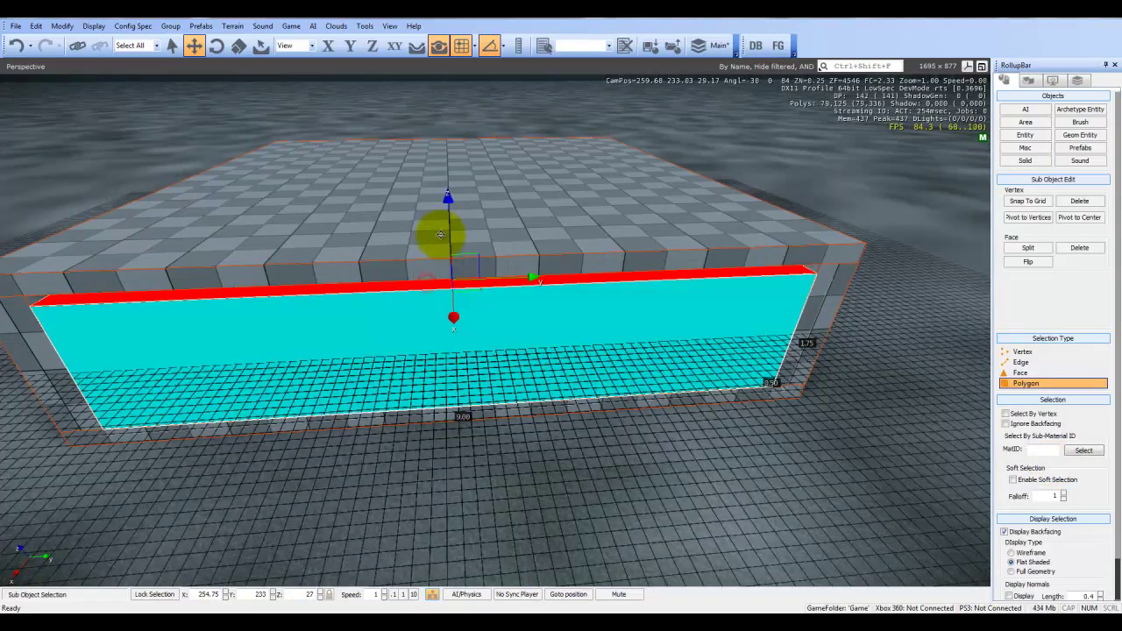
{"action": "left_click_drag", "start_coordinate": [447, 225], "coordinate": [449, 212]}
{"action": "key", "text": "Escape"}
- Duplicate the 9-long wall and place the copy along the X axis to close the opposite open end
{"action": "key", "text": "a"}
{"action": "right_click_drag", "start_coordinate": [428, 342], "coordinate": [421, 340]}
{"action": "key", "text": "ctrl+c"}
{"action": "key", "text": "a"}
{"action": "key", "text": "w"}
{"action": "left_click", "coordinate": [322, 45]}
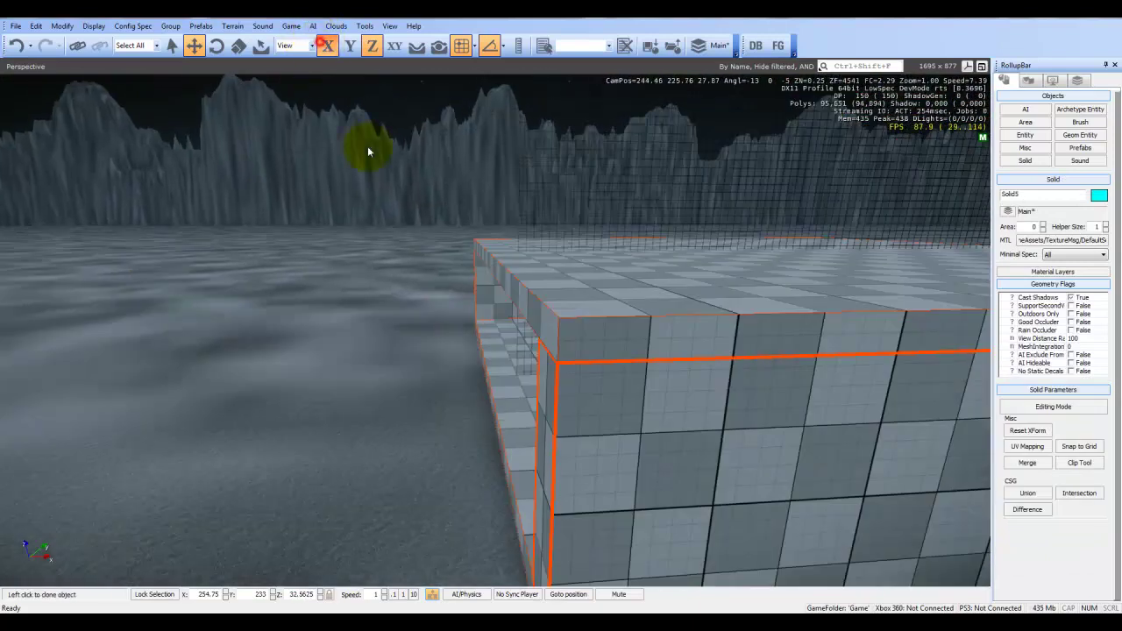
{"action": "left_click", "coordinate": [503, 421]}
{"action": "left_click", "coordinate": [304, 450]}
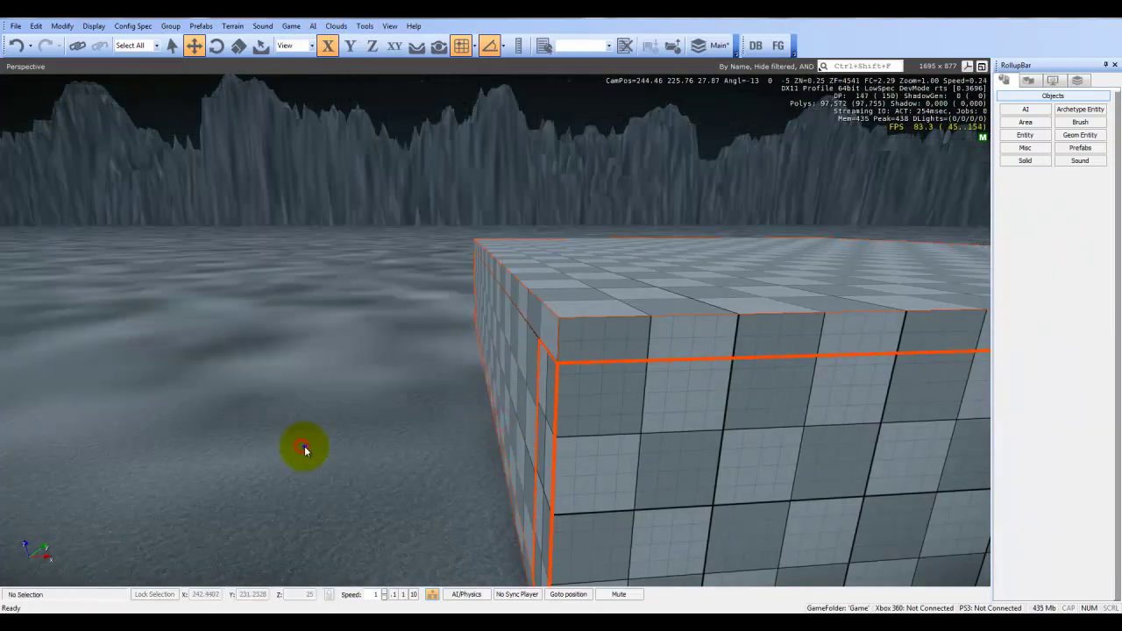
- Lift the roof slab along the Z axis, well clear of the walls, to a height of 45.875
{"action": "right_click_drag", "start_coordinate": [304, 450], "coordinate": [304, 447]}
{"action": "key", "text": "s"}
{"action": "key", "text": "d"}
{"action": "left_click", "coordinate": [571, 493]}
{"action": "left_click", "coordinate": [529, 368]}
{"action": "left_click", "coordinate": [605, 451]}
{"action": "key", "text": "d"}
{"action": "mouse_move", "coordinate": [605, 450]}
{"action": "right_mouse_down"}
{"action": "mouse_move", "coordinate": [618, 447]}
{"action": "mouse_move", "coordinate": [606, 447]}
{"action": "right_mouse_up"}
{"action": "key", "text": "w"}
{"action": "key", "text": "a"}
{"action": "key", "text": "a"}
{"action": "key", "text": "w"}
{"action": "key", "text": "s"}
{"action": "left_click", "coordinate": [482, 398]}
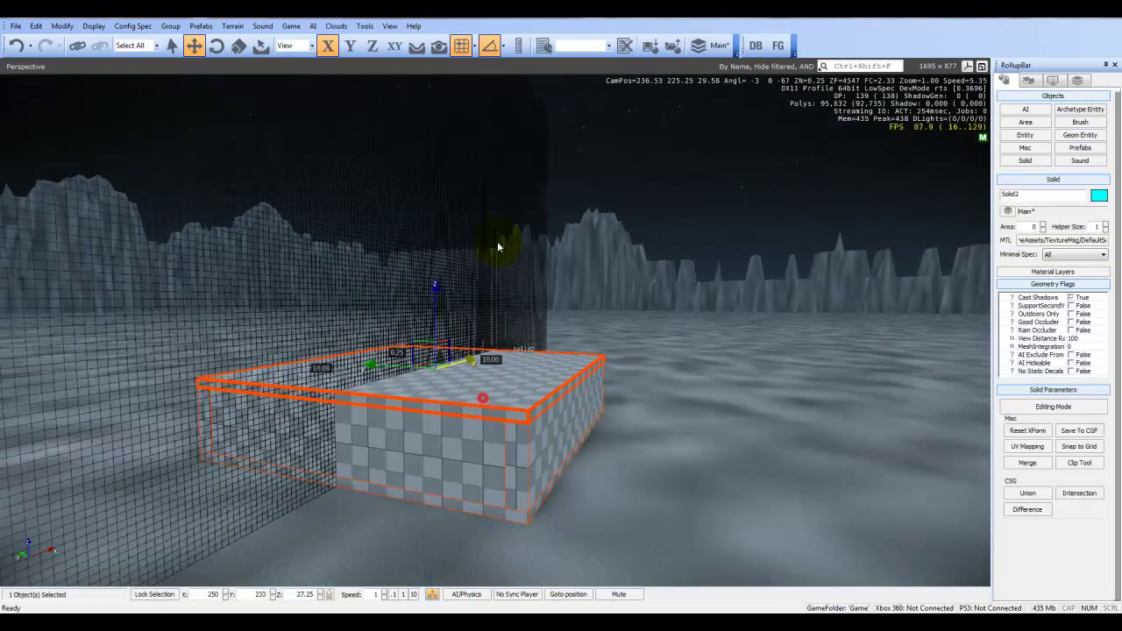
{"action": "left_click_drag", "start_coordinate": [436, 282], "coordinate": [491, 28]}
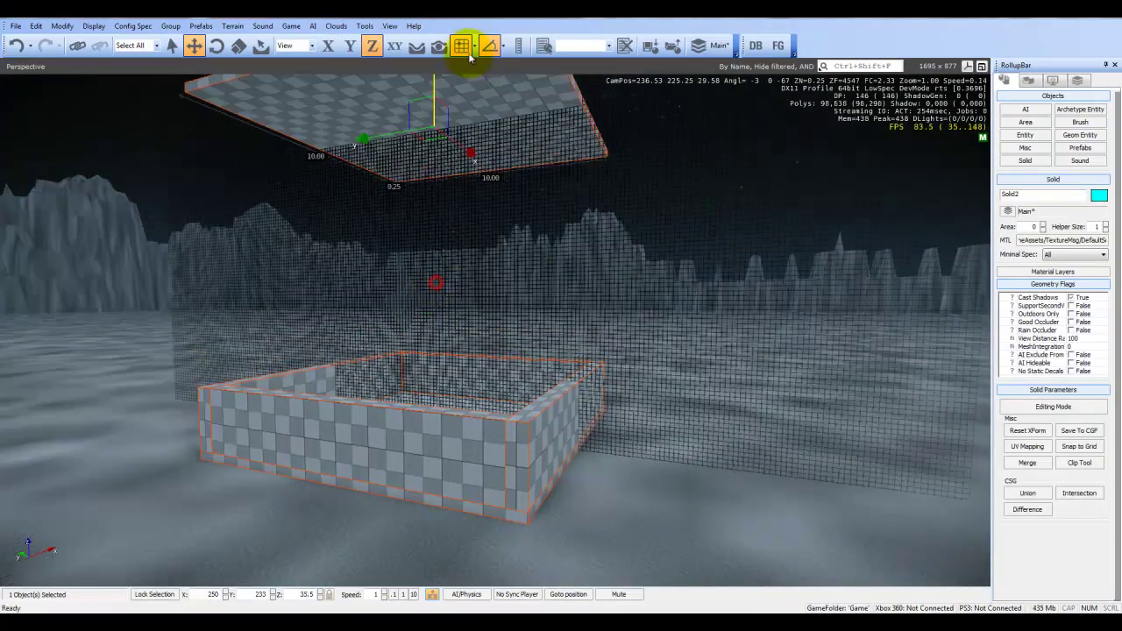
{"action": "right_click_drag", "start_coordinate": [370, 274], "coordinate": [368, 269]}
{"action": "key", "text": "s"}
{"action": "left_click_drag", "start_coordinate": [424, 228], "coordinate": [426, 81]}
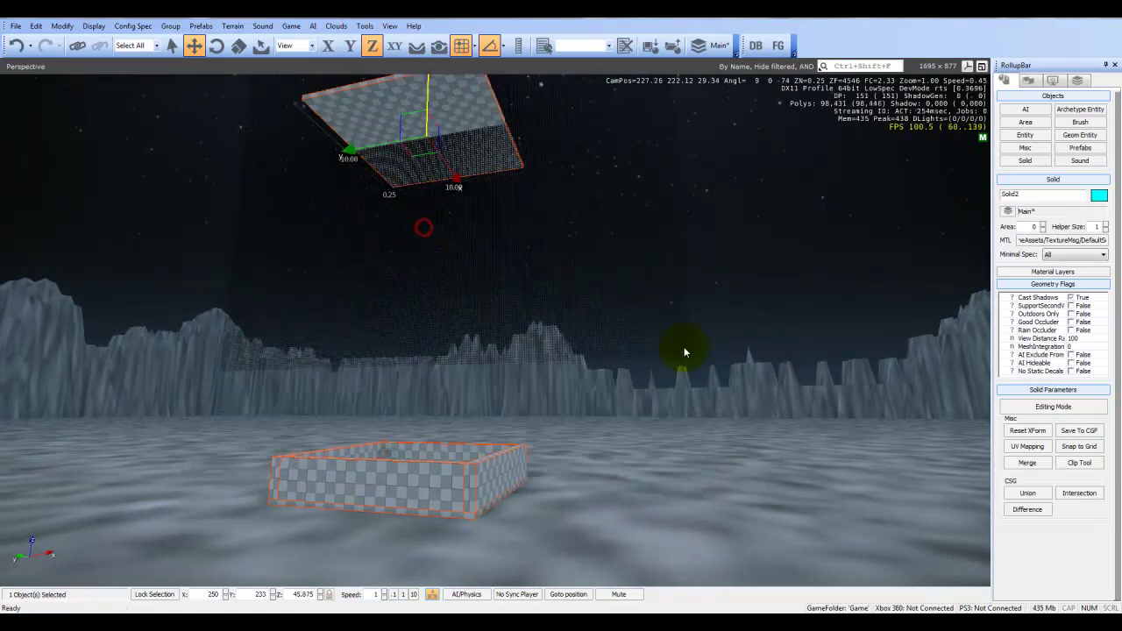
{"action": "left_click", "coordinate": [682, 348]}
- Draw a solid door-shaped box 1.25 wide, 0.13 thick and 1.88 high against the inside of the first 9-long wall
{"action": "key", "text": "w"}
{"action": "mouse_move", "coordinate": [650, 406]}
{"action": "right_mouse_down"}
{"action": "mouse_move", "coordinate": [639, 415]}
{"action": "mouse_move", "coordinate": [652, 410]}
{"action": "right_mouse_up"}
{"action": "key", "text": "s"}
{"action": "key", "text": "w"}
{"action": "key", "text": "s"}
{"action": "key", "text": "w"}
{"action": "key", "text": "w"}
{"action": "key", "text": "s"}
{"action": "key", "text": "w"}
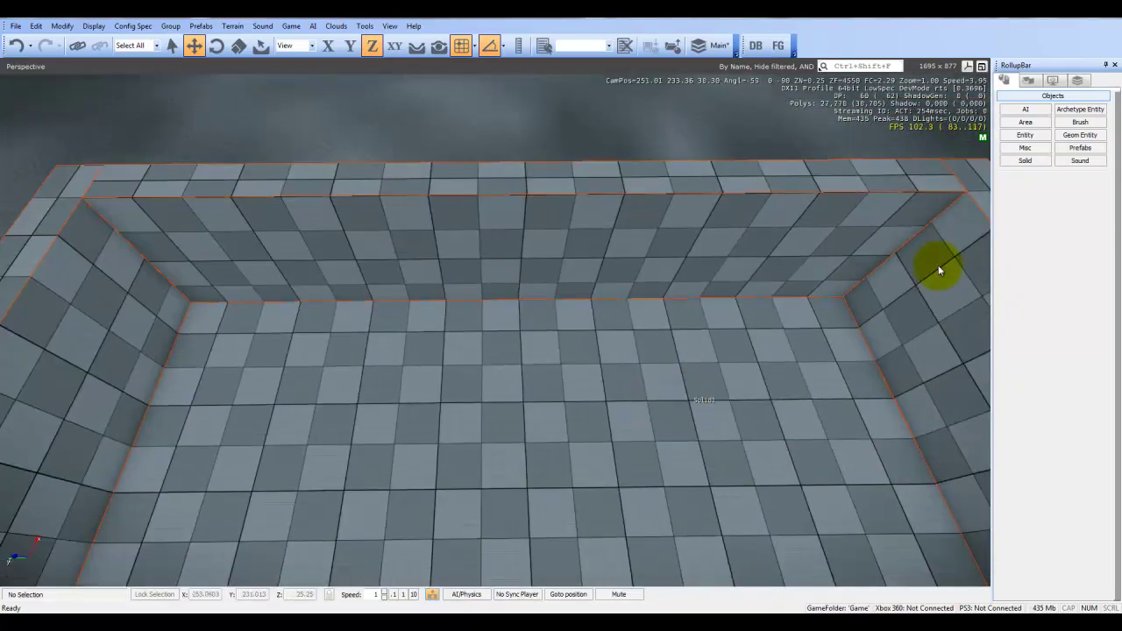
{"action": "left_click", "coordinate": [1025, 161]}
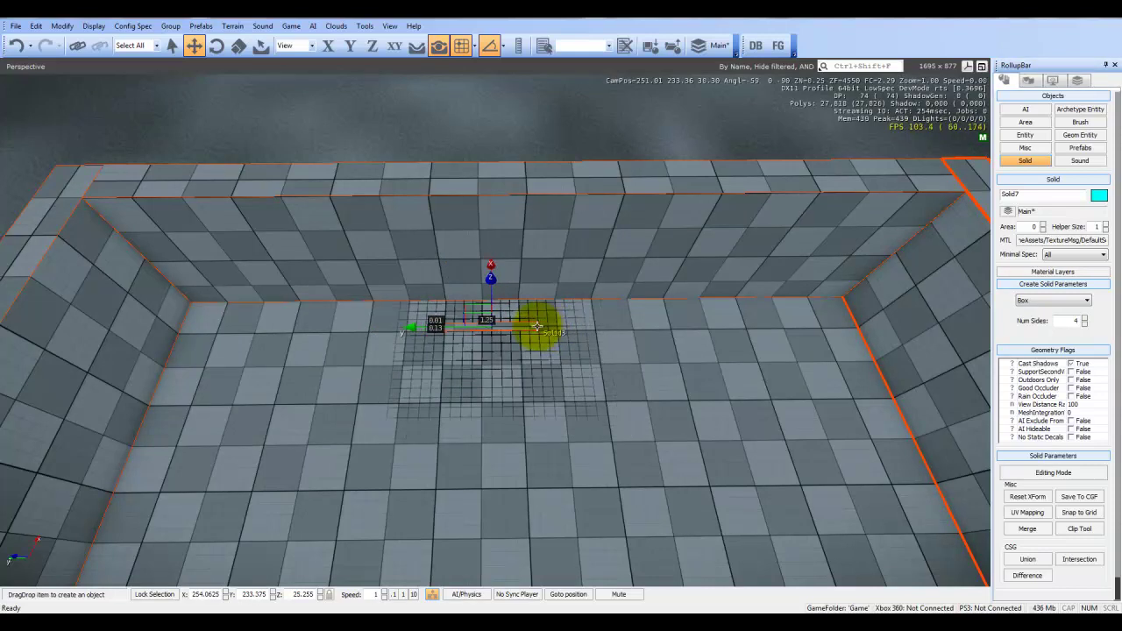
{"action": "left_click_drag", "start_coordinate": [545, 281], "coordinate": [555, 231]}
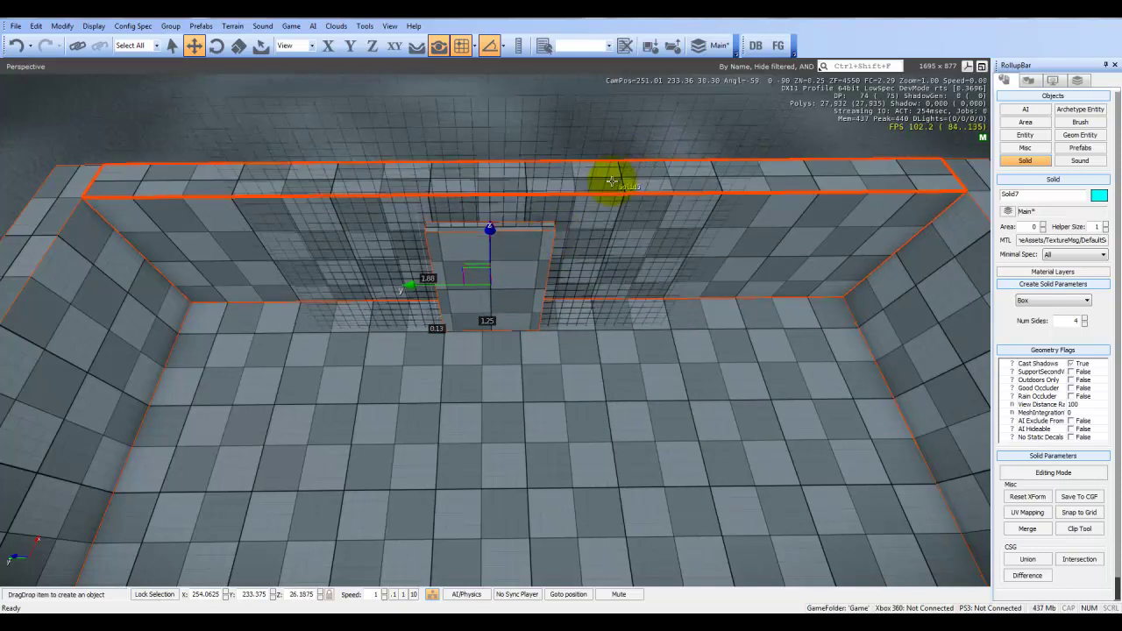
{"action": "left_click", "coordinate": [518, 228]}
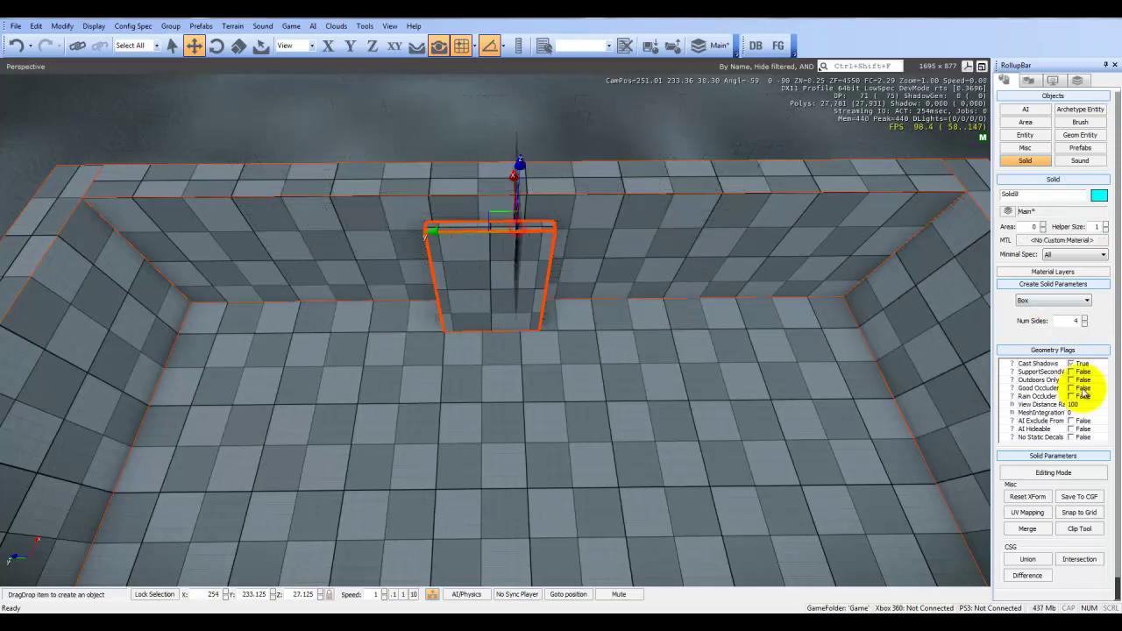
- Lower the top polygon of the door-shaped box to make it 1.75 high
{"action": "left_click", "coordinate": [557, 263]}
{"action": "left_click", "coordinate": [1053, 407]}
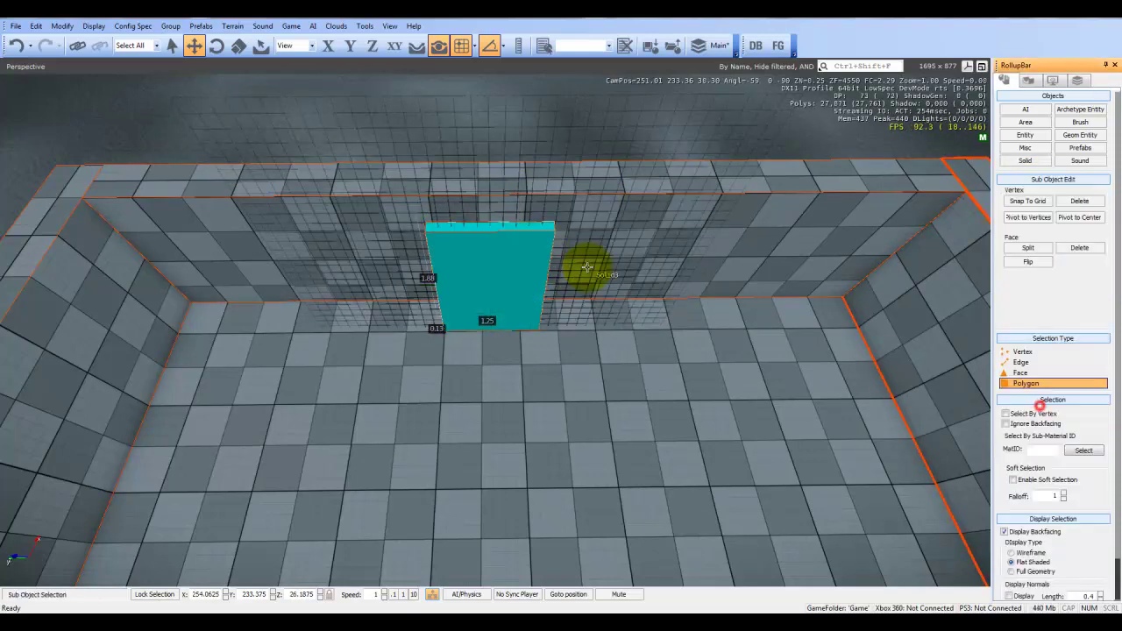
{"action": "left_click", "coordinate": [524, 227]}
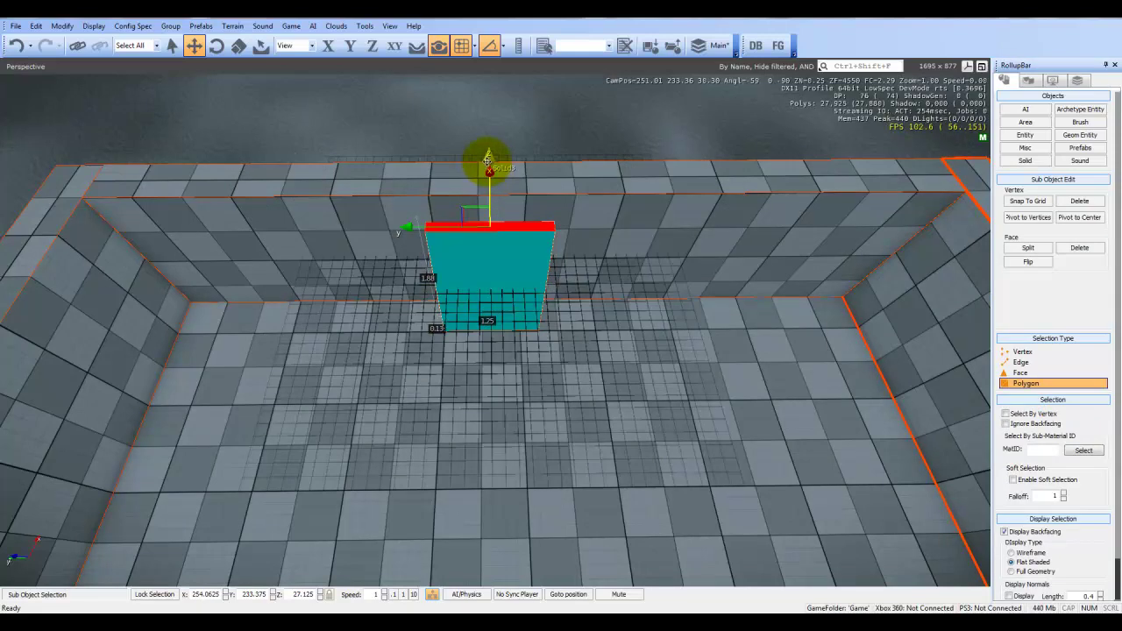
{"action": "left_click_drag", "start_coordinate": [488, 163], "coordinate": [488, 163]}
- Pull the room-facing polygon of the door-shaped box along the X axis until the box is 1.38 deep
{"action": "right_click_drag", "start_coordinate": [570, 326], "coordinate": [372, 316]}
{"action": "left_click", "coordinate": [382, 326]}
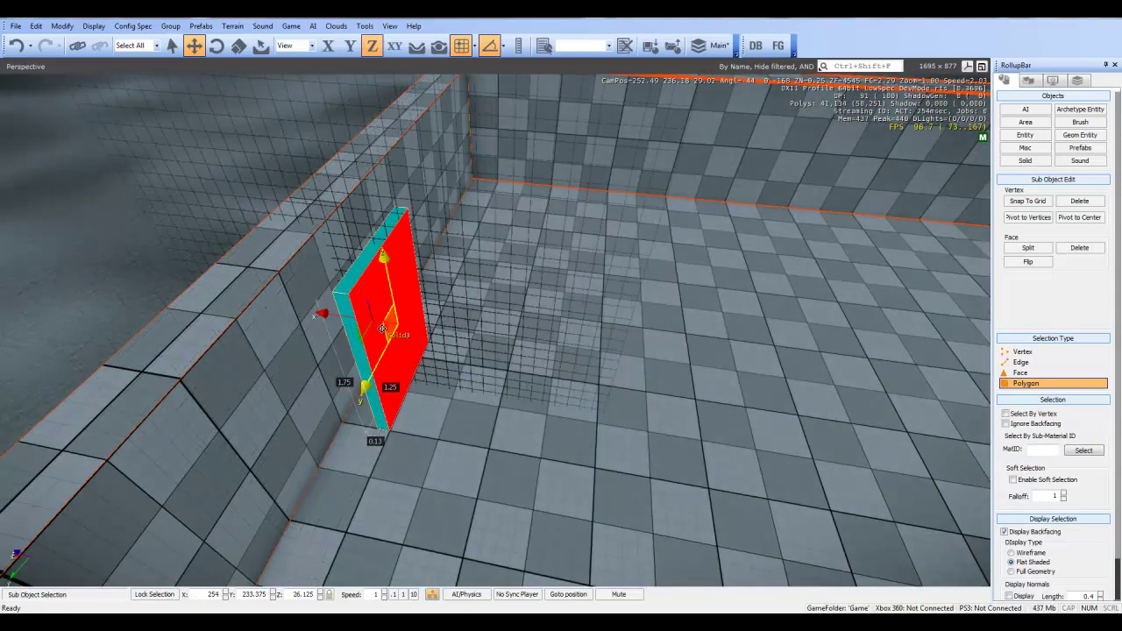
{"action": "left_click_drag", "start_coordinate": [336, 316], "coordinate": [459, 338]}
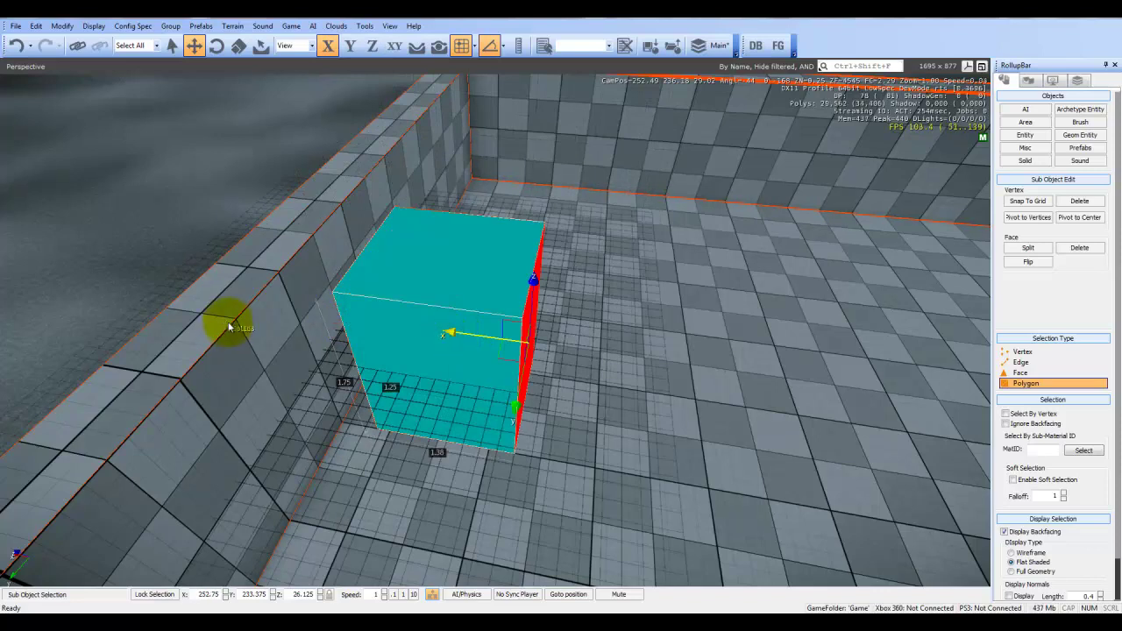
{"action": "key", "text": "Escape"}
- Move the door-shaped box along the X axis to 254.8125 so that it passes through the wall
{"action": "right_click_drag", "start_coordinate": [264, 339], "coordinate": [455, 314]}
{"action": "key", "text": "a"}
{"action": "left_click_drag", "start_coordinate": [507, 308], "coordinate": [378, 331]}
{"action": "left_click", "coordinate": [123, 406]}
{"action": "right_click_drag", "start_coordinate": [123, 407], "coordinate": [144, 402]}
{"action": "key", "text": "d"}
{"action": "key", "text": "a"}
{"action": "key", "text": "w"}
{"action": "key", "text": "s"}
{"action": "left_click", "coordinate": [448, 389]}
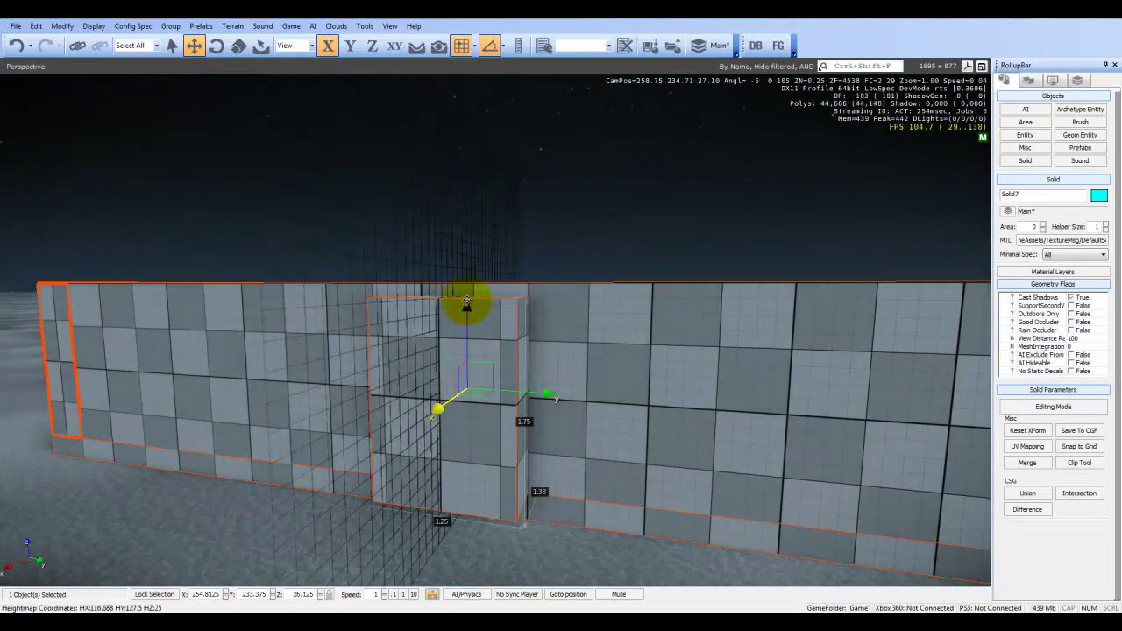
{"action": "left_click_drag", "start_coordinate": [466, 306], "coordinate": [468, 311]}
- Cut the doorway by subtracting the door-shaped box from the wall it passes through with CSG Difference
{"action": "key", "text": "w"}
{"action": "right_click_drag", "start_coordinate": [468, 310], "coordinate": [377, 369]}
{"action": "key", "text": "s"}
{"action": "key", "text": "w"}
{"action": "key", "text": "s"}
{"action": "key", "text": "d"}
{"action": "key", "text": "w"}
{"action": "key", "text": "s"}
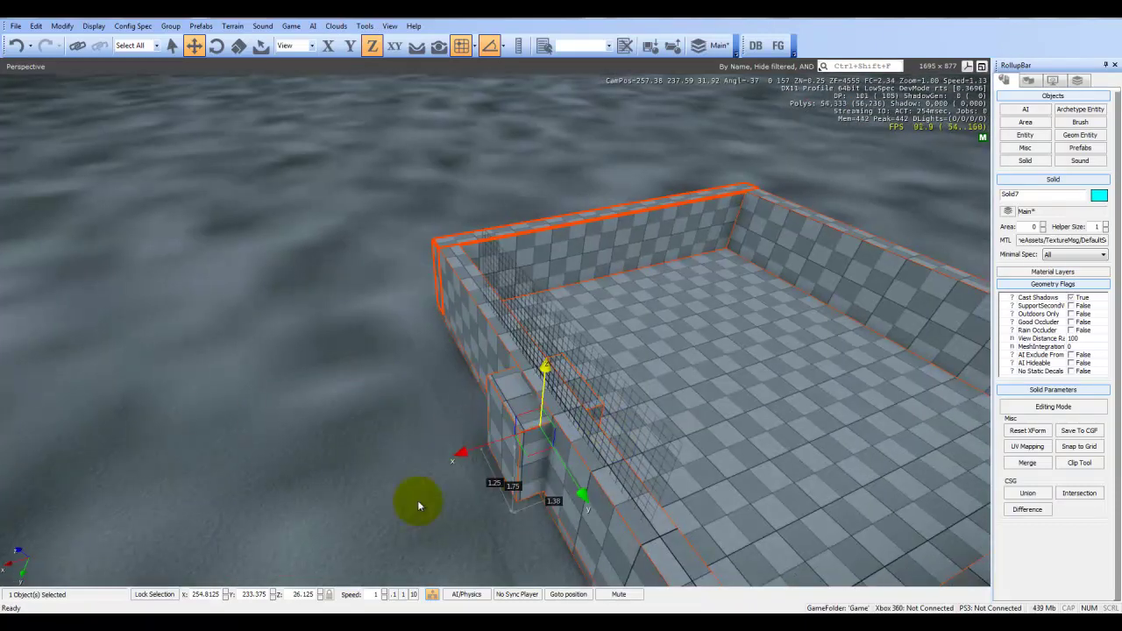
{"action": "left_click", "coordinate": [428, 395]}
{"action": "left_click", "coordinate": [488, 333]}
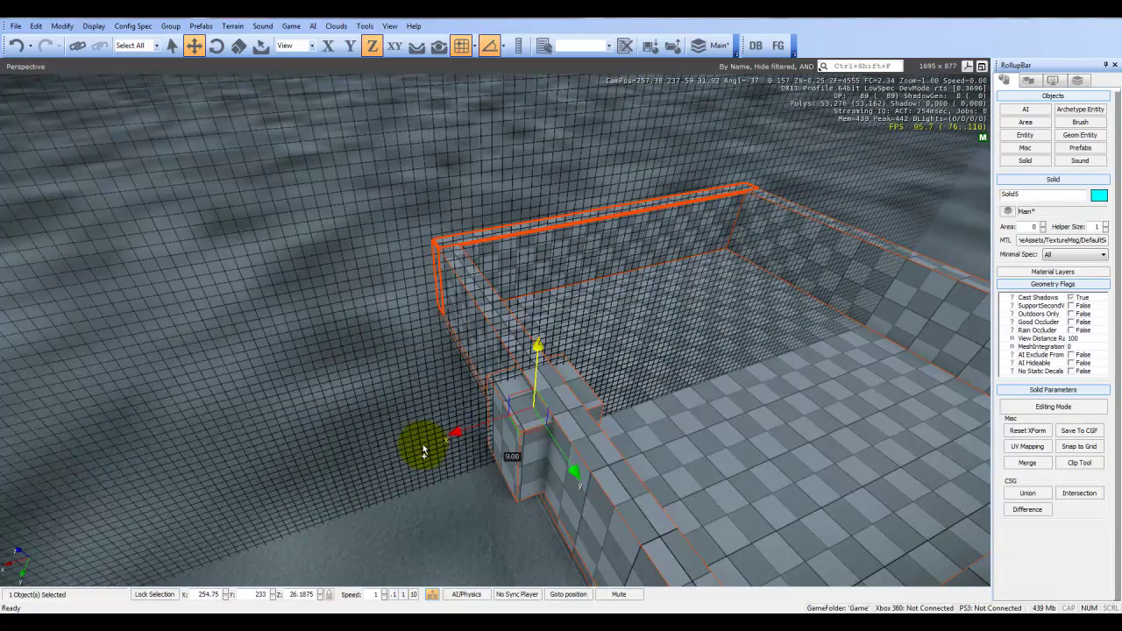
{"action": "left_click", "coordinate": [521, 461], "text": "ctrl"}
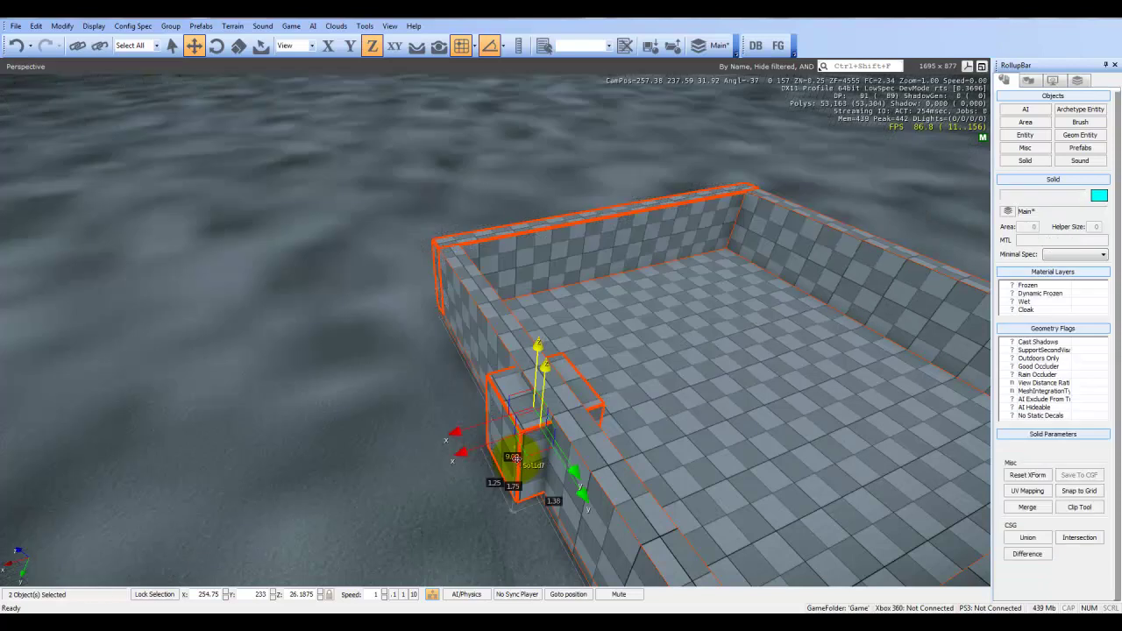
{"action": "key", "text": "w"}
{"action": "right_click_drag", "start_coordinate": [508, 482], "coordinate": [508, 478]}
{"action": "key", "text": "s"}
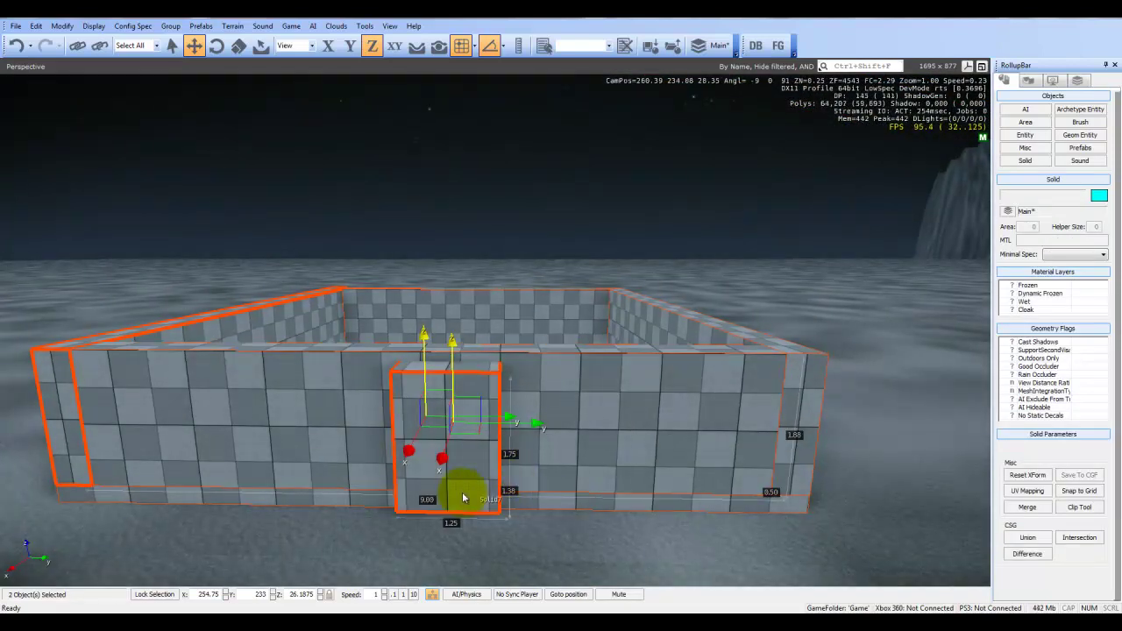
{"action": "key", "text": "w"}
{"action": "right_click_drag", "start_coordinate": [464, 487], "coordinate": [449, 483]}
{"action": "key", "text": "s"}
{"action": "key", "text": "space"}
{"action": "right_click_drag", "start_coordinate": [448, 483], "coordinate": [449, 474]}
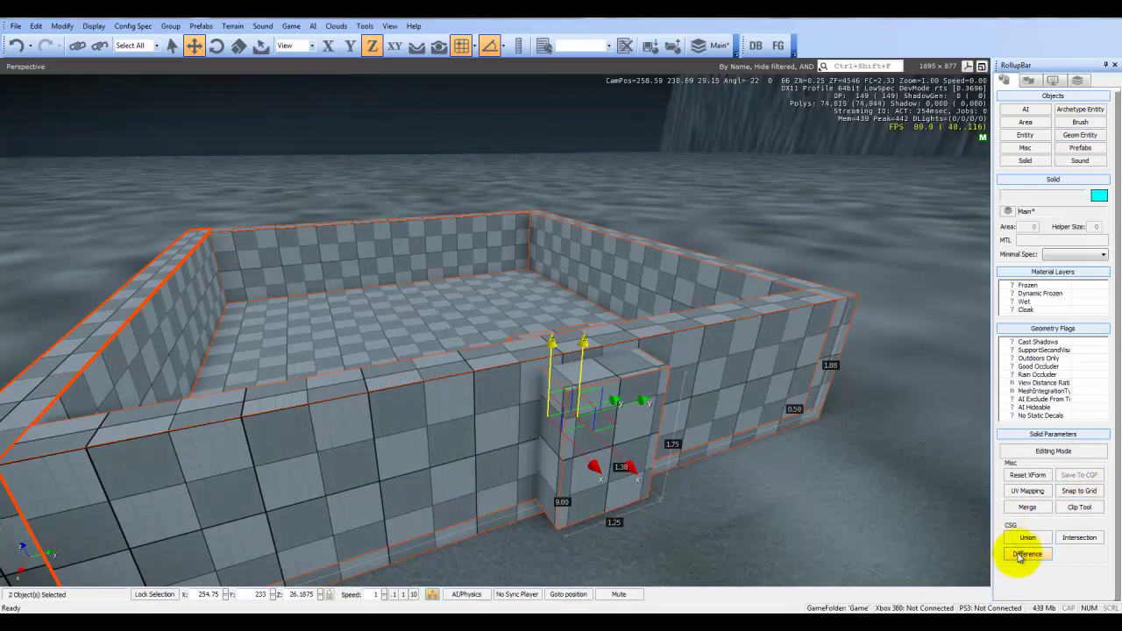
{"action": "left_click", "coordinate": [1021, 559]}
{"action": "left_click", "coordinate": [879, 521]}
- Examine the doorway opening in the wall from outside, up close and through to the room
{"action": "mouse_move", "coordinate": [878, 521]}
{"action": "right_mouse_down"}
{"action": "mouse_move", "coordinate": [891, 527]}
{"action": "mouse_move", "coordinate": [854, 517]}
{"action": "mouse_move", "coordinate": [875, 516]}
{"action": "right_mouse_up"}
{"action": "key", "text": "w"}
{"action": "key", "text": "w"}
{"action": "key", "text": "s"}
{"action": "key", "text": "w"}
{"action": "key", "text": "s"}
{"action": "left_click", "coordinate": [322, 360]}
{"action": "left_click", "coordinate": [274, 364]}
{"action": "mouse_move", "coordinate": [405, 456]}
{"action": "right_mouse_down"}
{"action": "mouse_move", "coordinate": [395, 454]}
{"action": "mouse_move", "coordinate": [408, 459]}
{"action": "right_mouse_up"}
{"action": "key", "text": "w"}
{"action": "key", "text": "s"}
{"action": "key", "text": "w"}
{"action": "key", "text": "s"}
{"action": "key", "text": "w"}
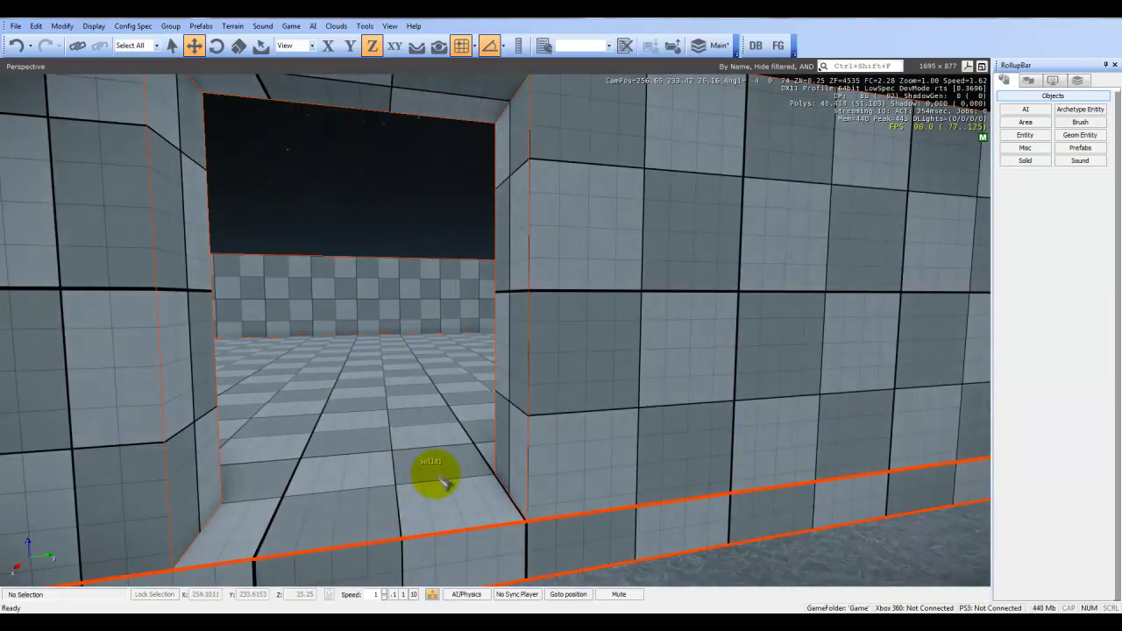
- Walk through the doorway and around the room in game mode to check the opening's size, then leave game mode
{"action": "key", "text": "ctrl+g"}
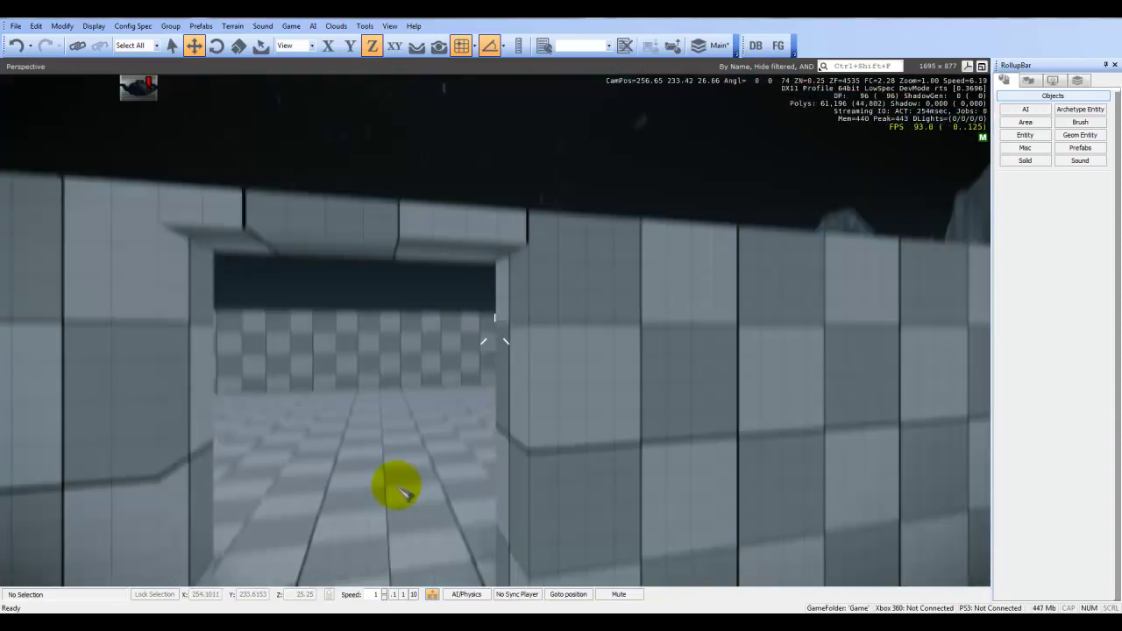
{"action": "key", "text": "w"}
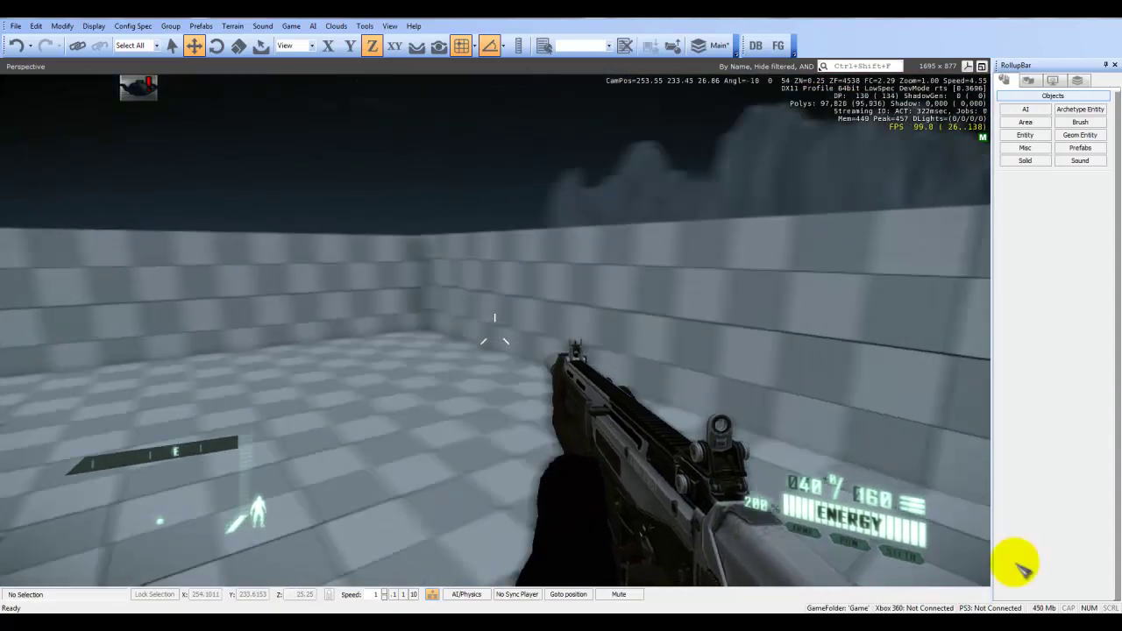
{"action": "key", "text": "w"}
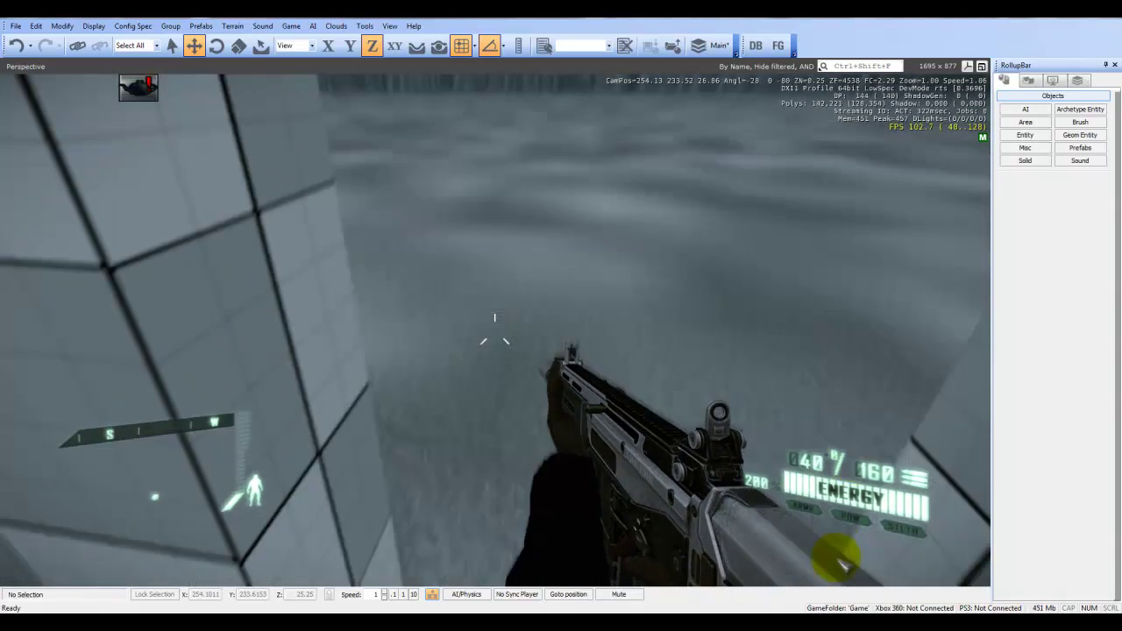
{"action": "key", "text": "s"}
{"action": "key", "text": "w"}
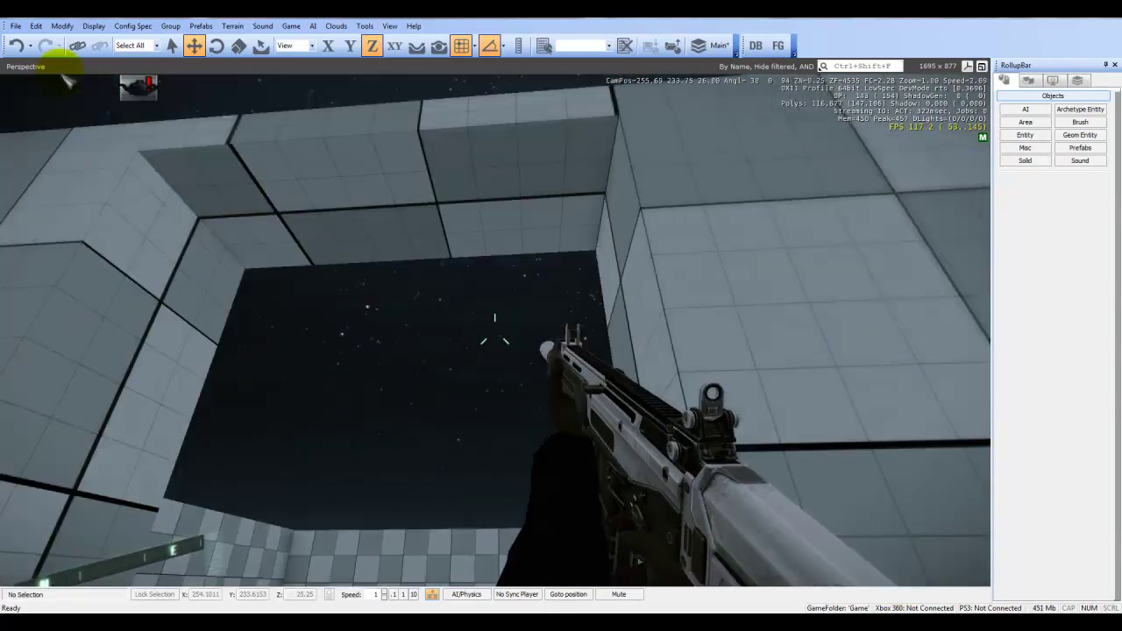
{"action": "key", "text": "s"}
{"action": "key", "text": "w"}
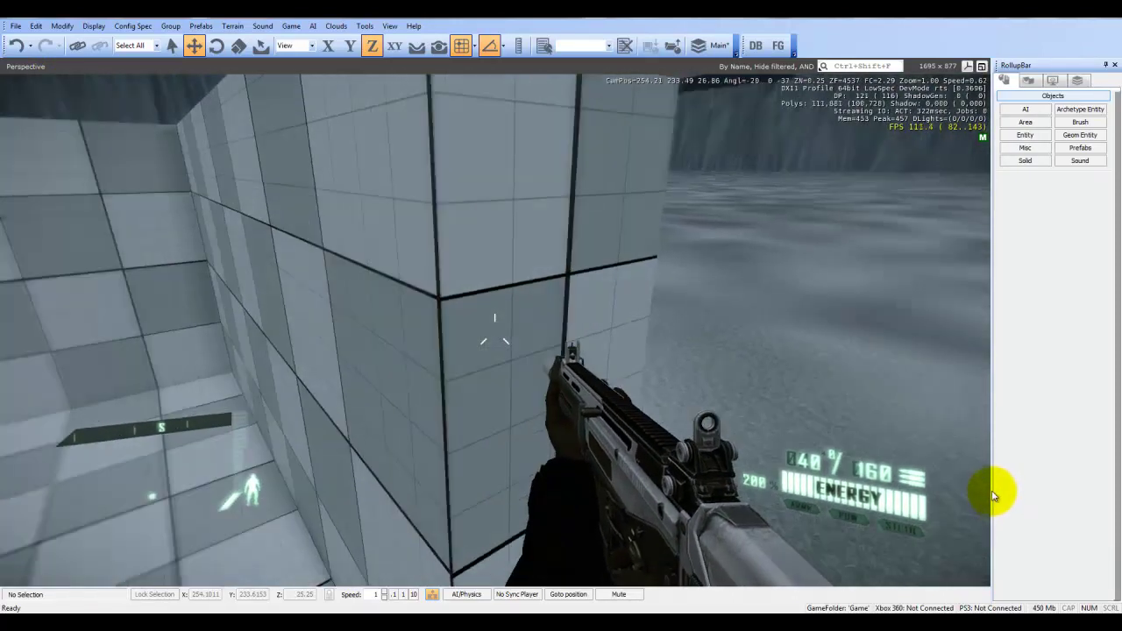
{"action": "key", "text": "Escape"}
- Try to select all top polygons of the doorway wall in polygon editing mode for raising the wall
{"action": "right_click_drag", "start_coordinate": [412, 477], "coordinate": [412, 476]}
{"action": "key", "text": "s"}
{"action": "right_click_drag", "start_coordinate": [541, 413], "coordinate": [535, 412]}
{"action": "key", "text": "d"}
{"action": "left_click", "coordinate": [465, 370]}
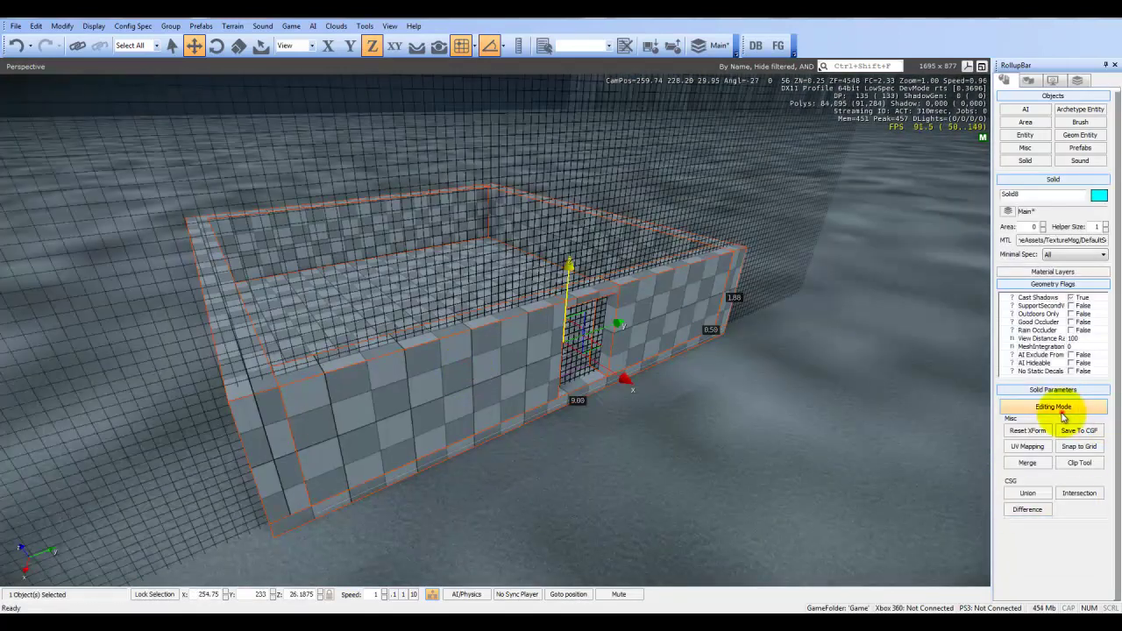
{"action": "left_click", "coordinate": [1056, 408]}
{"action": "left_click", "coordinate": [545, 329]}
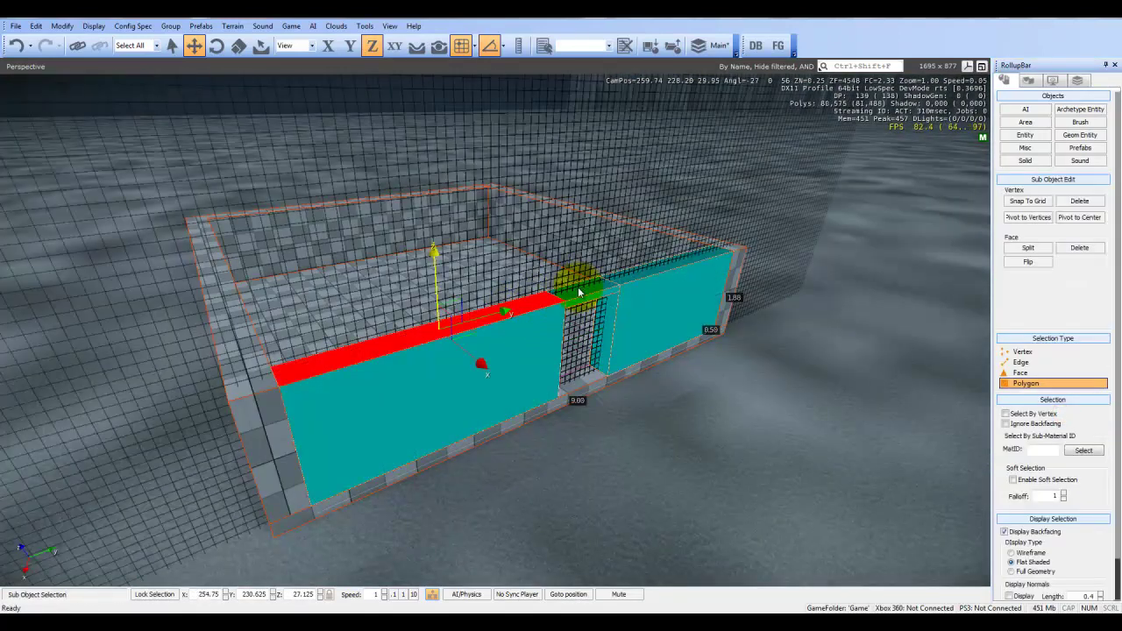
{"action": "left_click", "coordinate": [579, 290], "text": "ctrl"}
{"action": "left_click", "coordinate": [639, 279], "text": "ctrl"}
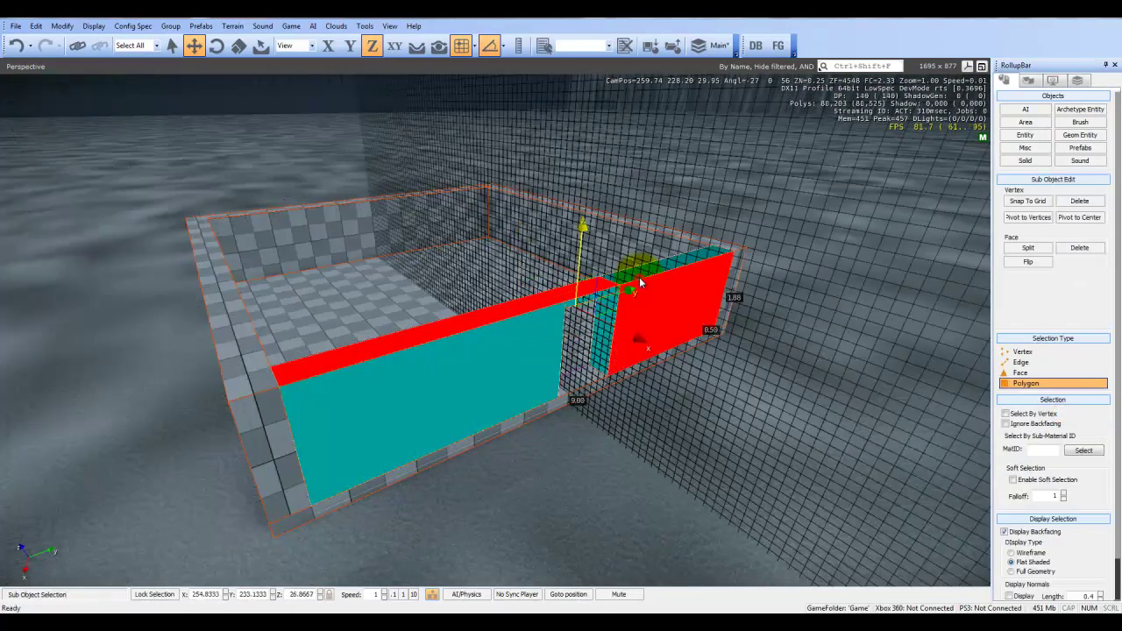
{"action": "left_click", "coordinate": [740, 341]}
{"action": "left_click", "coordinate": [532, 313], "text": "ctrl"}
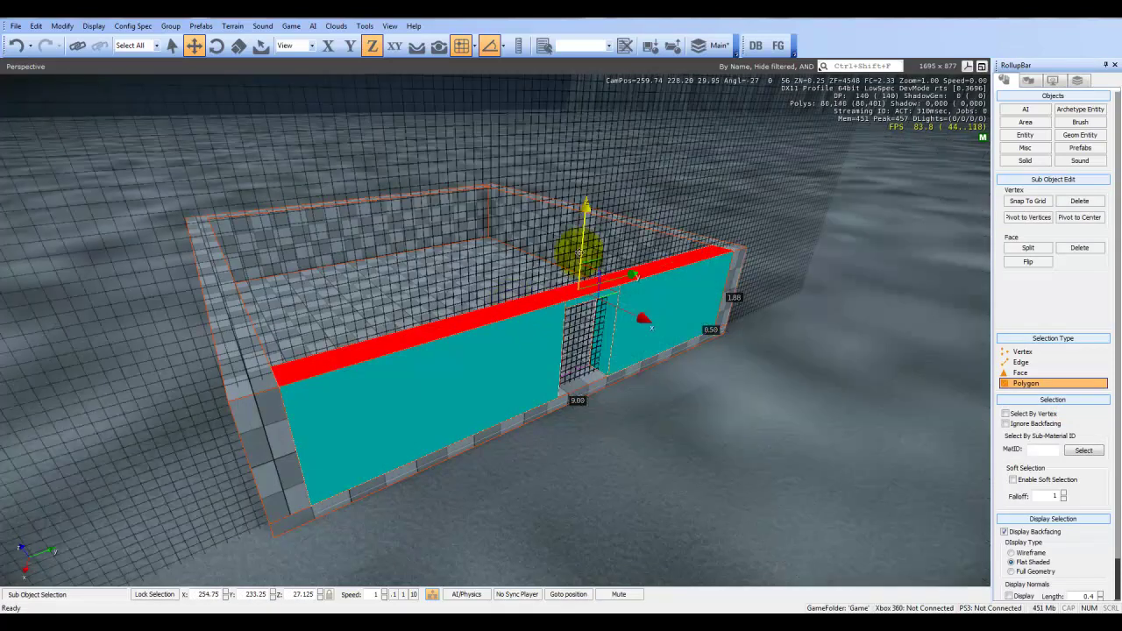
- Try to raise the top polygon above the doorway along Z to a wall height of 2.00, and undo it
{"action": "left_click", "coordinate": [576, 285]}
{"action": "left_click", "coordinate": [541, 306], "text": "ctrl"}
{"action": "left_click", "coordinate": [652, 274], "text": "ctrl"}
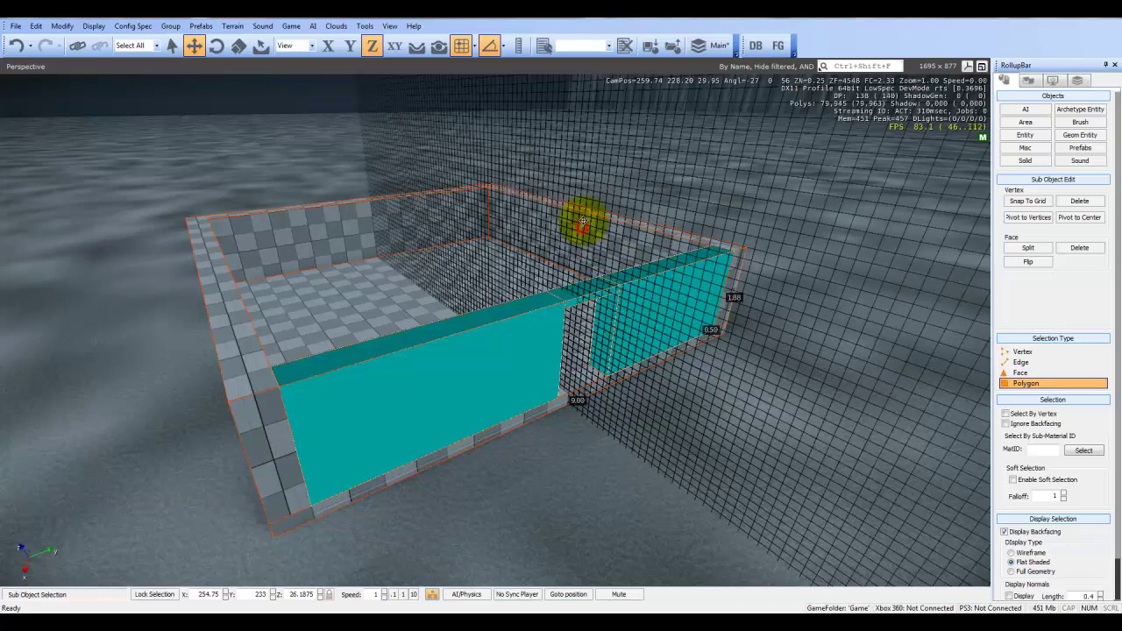
{"action": "left_click", "coordinate": [574, 291]}
{"action": "left_click", "coordinate": [589, 246]}
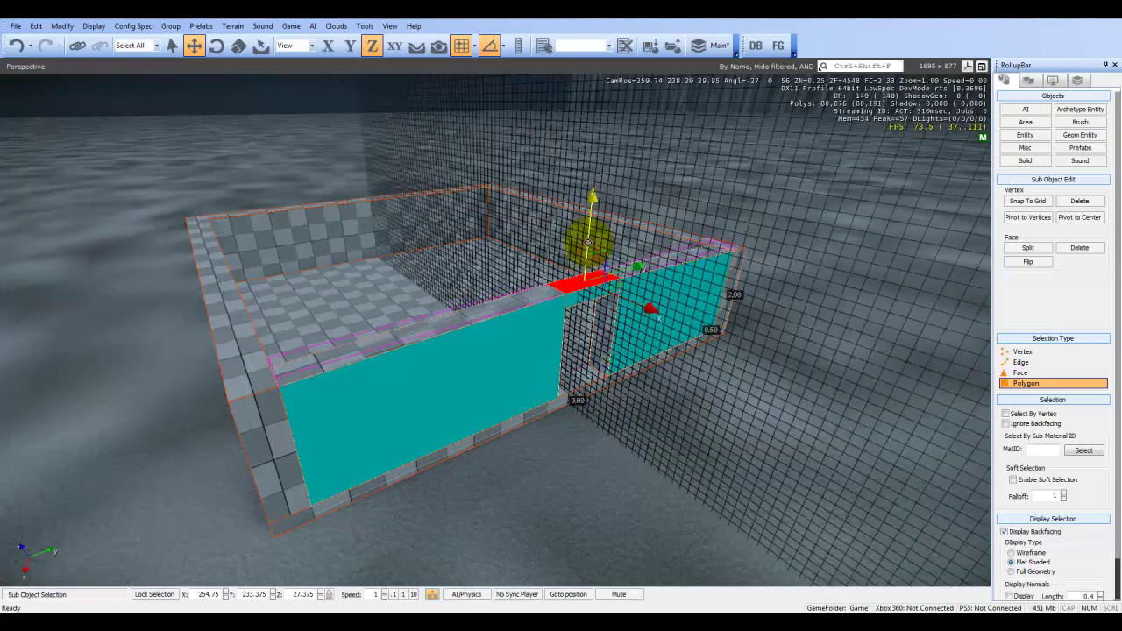
{"action": "right_click_drag", "start_coordinate": [616, 305], "coordinate": [616, 306]}
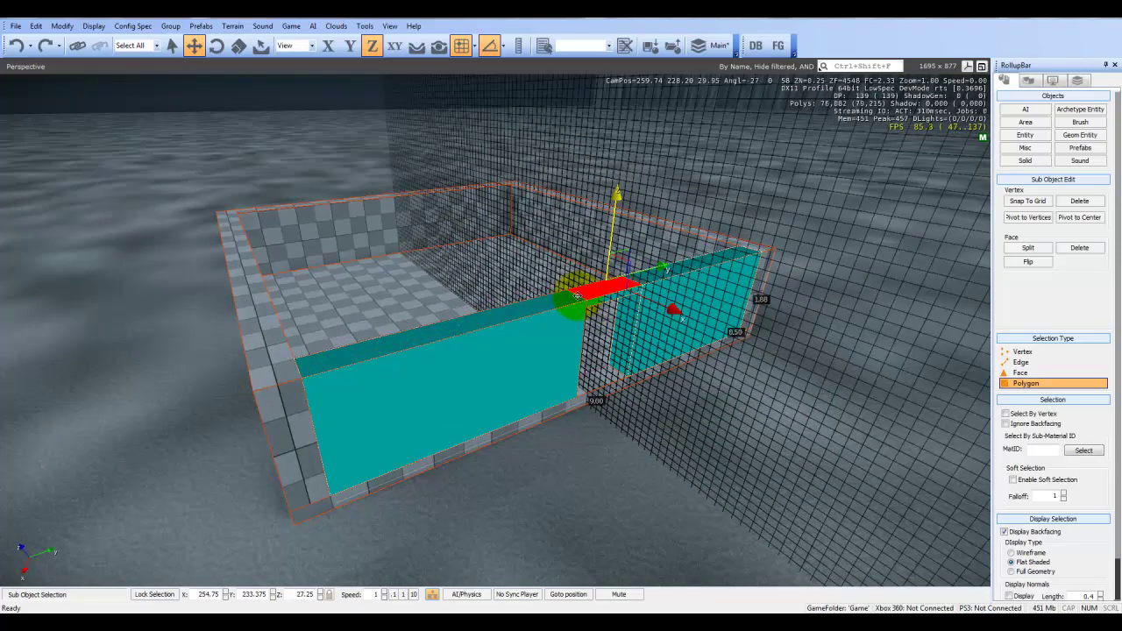
- Try to raise the doorway wall using all its top polygons together, then leave editing mode and undo
{"action": "left_click", "coordinate": [646, 283]}
{"action": "left_click", "coordinate": [664, 276]}
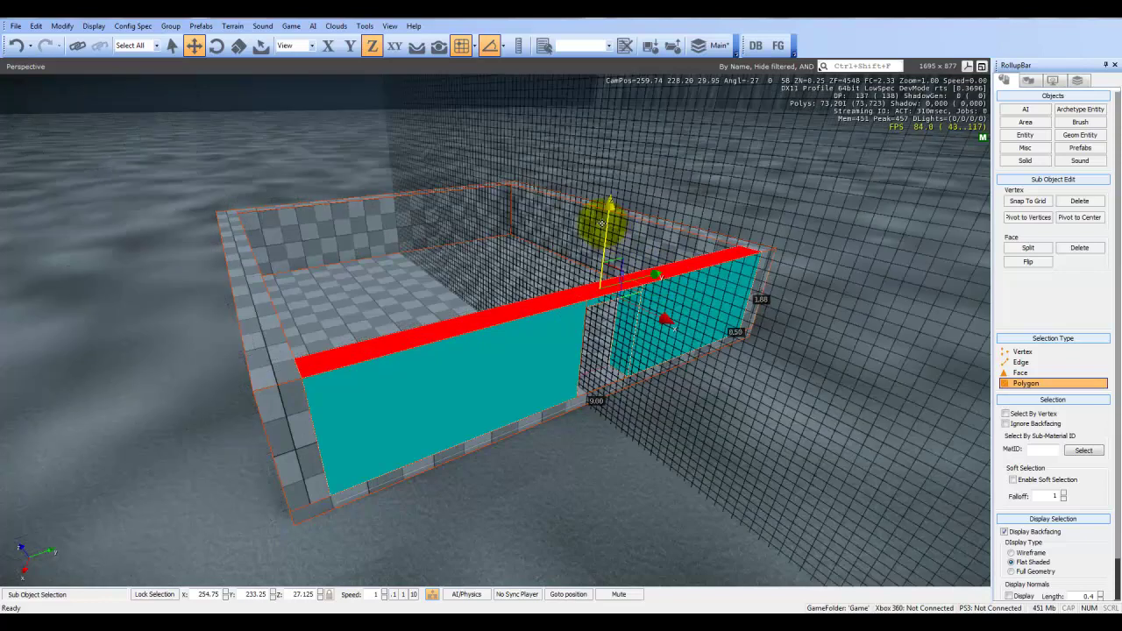
{"action": "right_click_drag", "start_coordinate": [728, 332], "coordinate": [732, 337]}
{"action": "key", "text": "w"}
{"action": "key", "text": "s"}
{"action": "key", "text": "w"}
{"action": "key", "text": "Escape"}
{"action": "key", "text": "w"}
{"action": "right_click_drag", "start_coordinate": [611, 366], "coordinate": [629, 375]}
{"action": "key", "text": "s"}
{"action": "key", "text": "d"}
{"action": "key", "text": "ctrl+z"}
- Raise all top vertices of the doorway wall along Z to make the wall 2.00 high
{"action": "key", "text": "d"}
{"action": "key", "text": "s"}
{"action": "key", "text": "a"}
{"action": "key", "text": "w"}
{"action": "key", "text": "s"}
{"action": "left_click", "coordinate": [587, 370]}
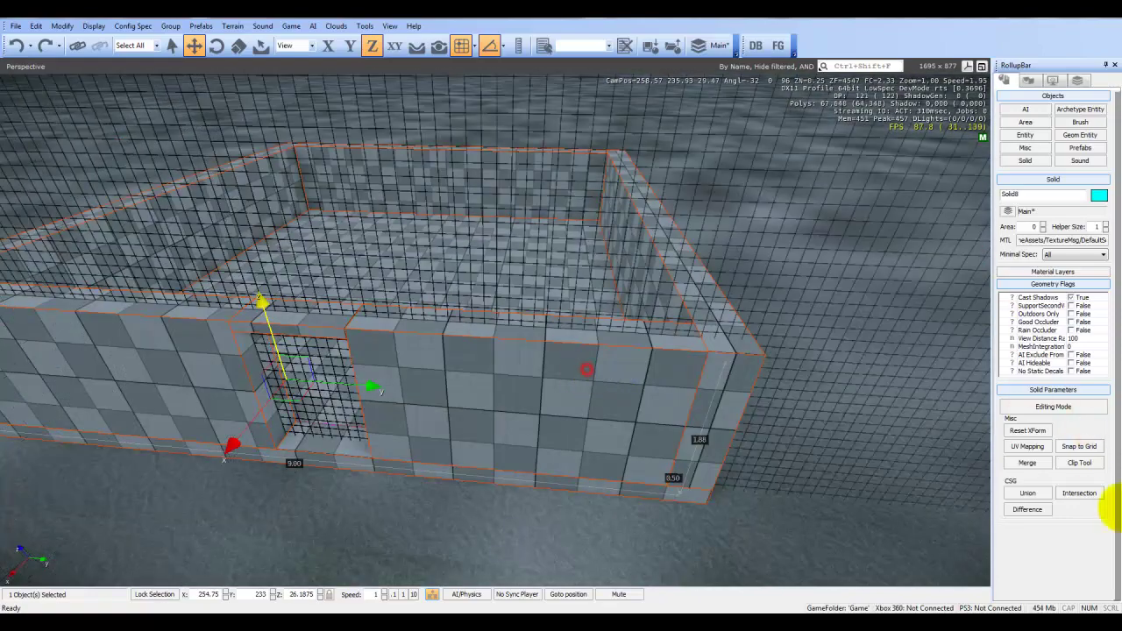
{"action": "left_click", "coordinate": [1051, 408]}
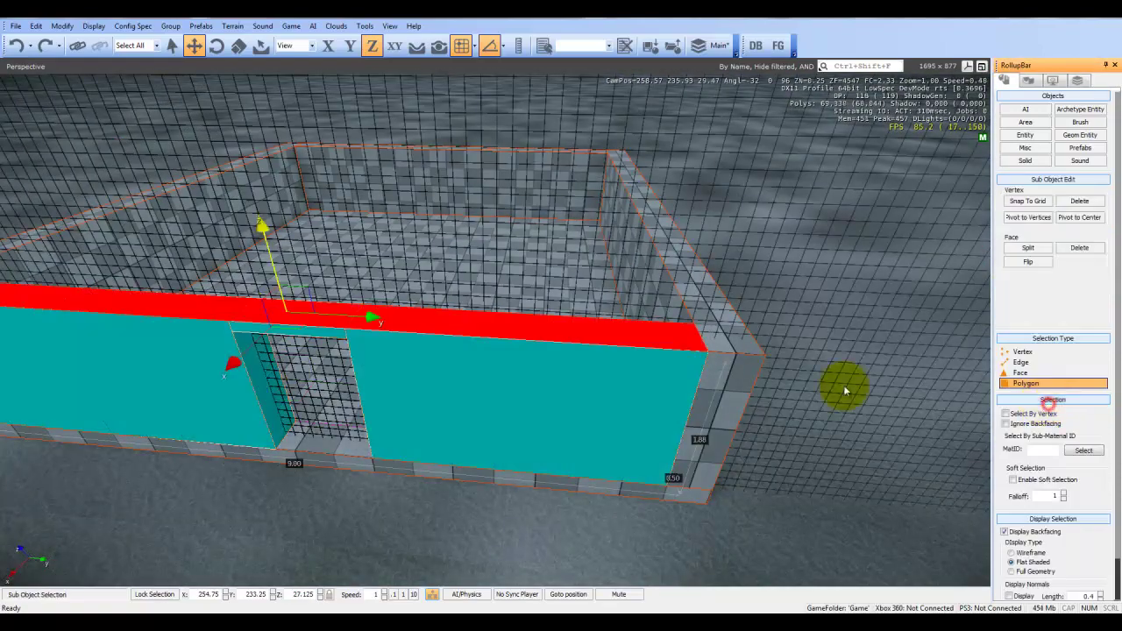
{"action": "left_click", "coordinate": [1023, 352]}
{"action": "left_click", "coordinate": [706, 351]}
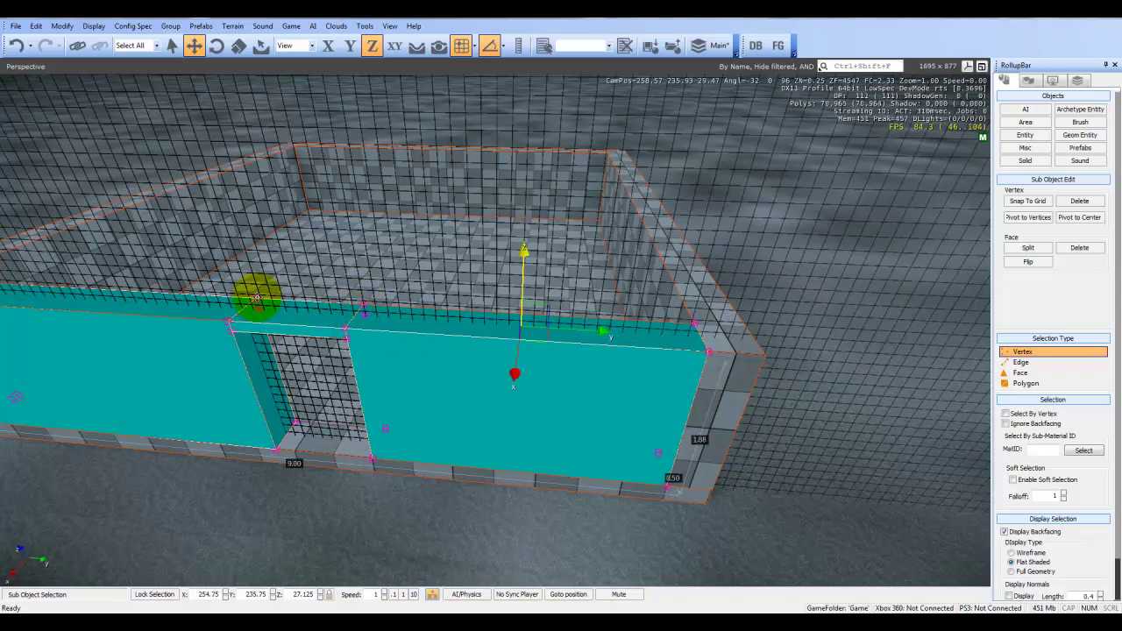
{"action": "right_click_drag", "start_coordinate": [268, 326], "coordinate": [261, 303]}
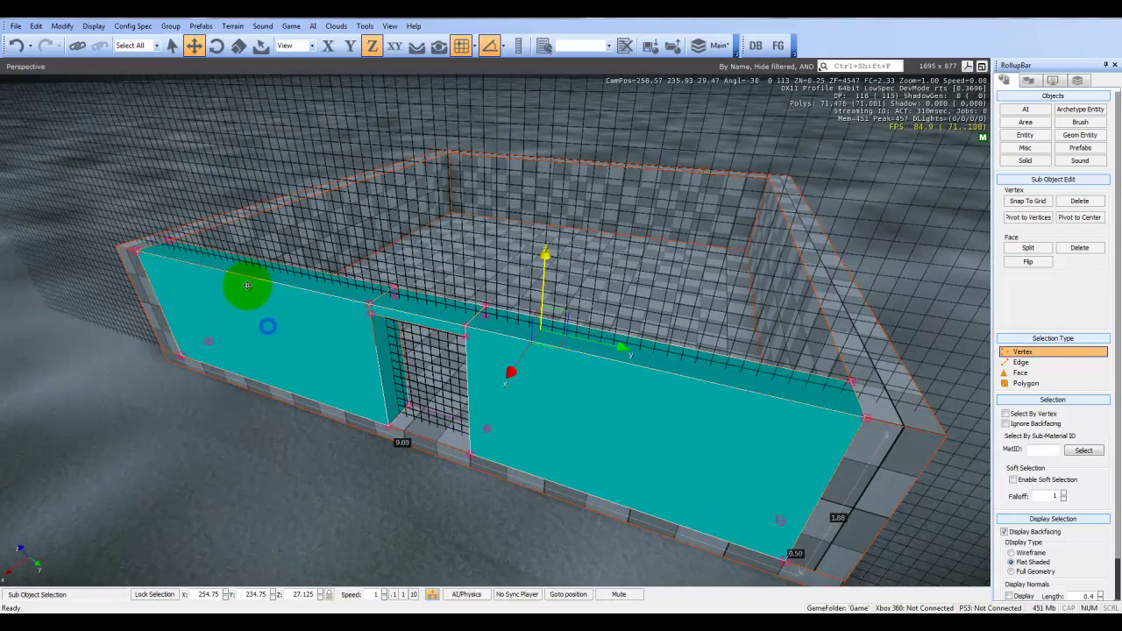
{"action": "left_click", "coordinate": [136, 250]}
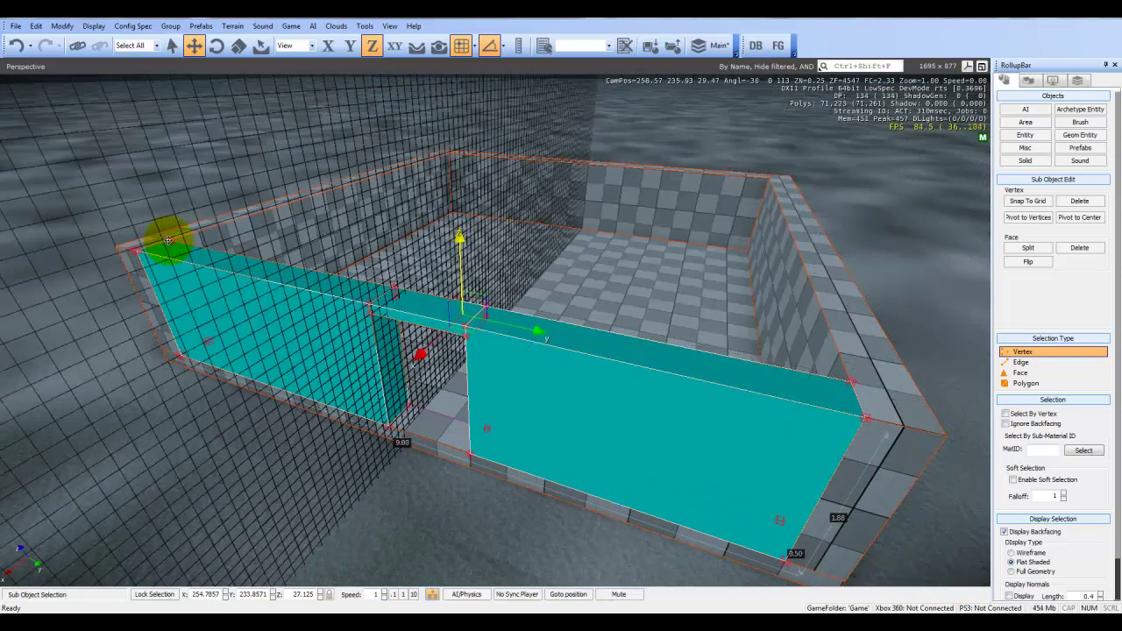
{"action": "left_click_drag", "start_coordinate": [407, 239], "coordinate": [406, 229]}
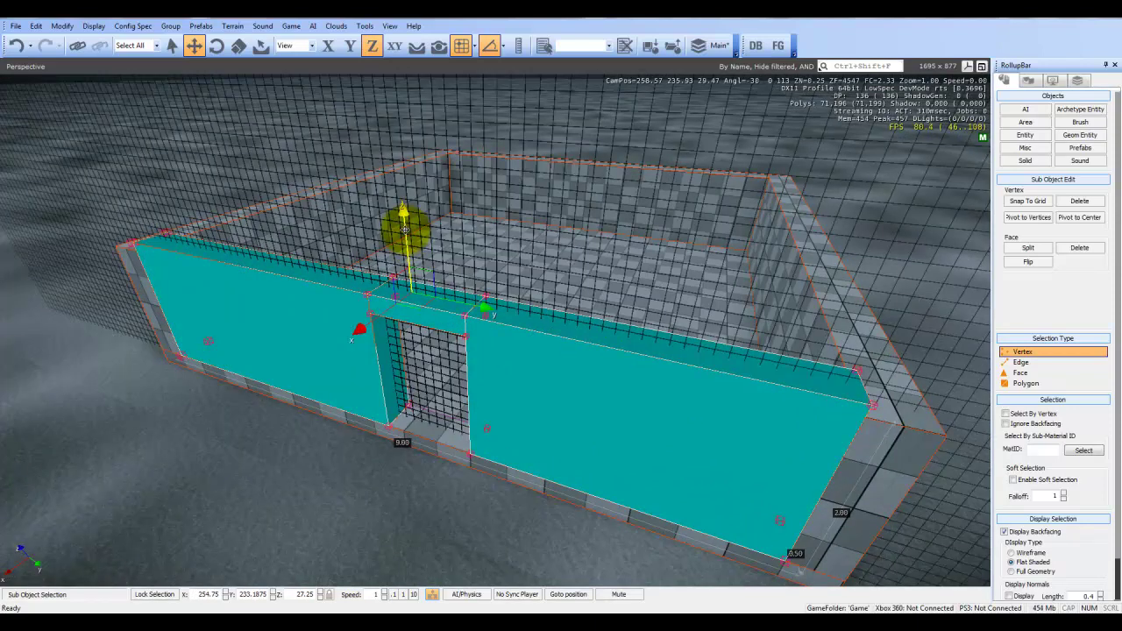
{"action": "right_click_drag", "start_coordinate": [407, 230], "coordinate": [431, 290]}
{"action": "key", "text": "s"}
{"action": "key", "text": "Escape"}
- Raise the top polygons of the other three walls together along Z to make them 2.00 high
{"action": "left_click", "coordinate": [771, 438]}
{"action": "right_click_drag", "start_coordinate": [771, 439], "coordinate": [752, 471]}
{"action": "key", "text": "w"}
{"action": "key", "text": "s"}
{"action": "key", "text": "w"}
{"action": "right_click_drag", "start_coordinate": [666, 465], "coordinate": [704, 586]}
{"action": "key", "text": "s"}
{"action": "left_click", "coordinate": [668, 504]}
{"action": "left_click", "coordinate": [729, 362], "text": "ctrl"}
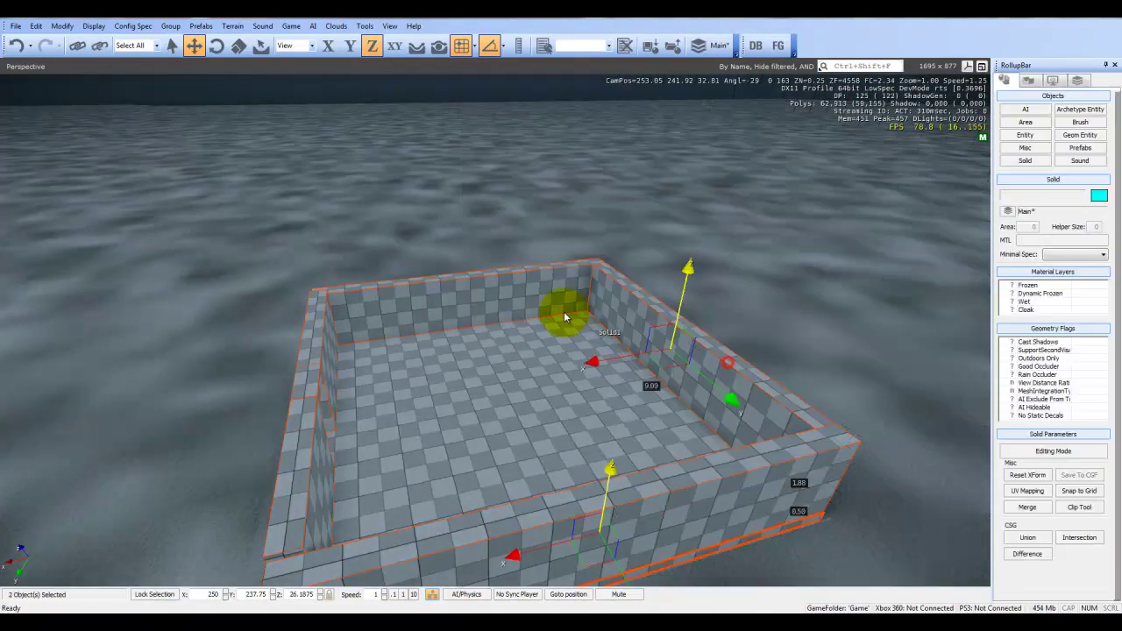
{"action": "left_click", "coordinate": [1045, 453]}
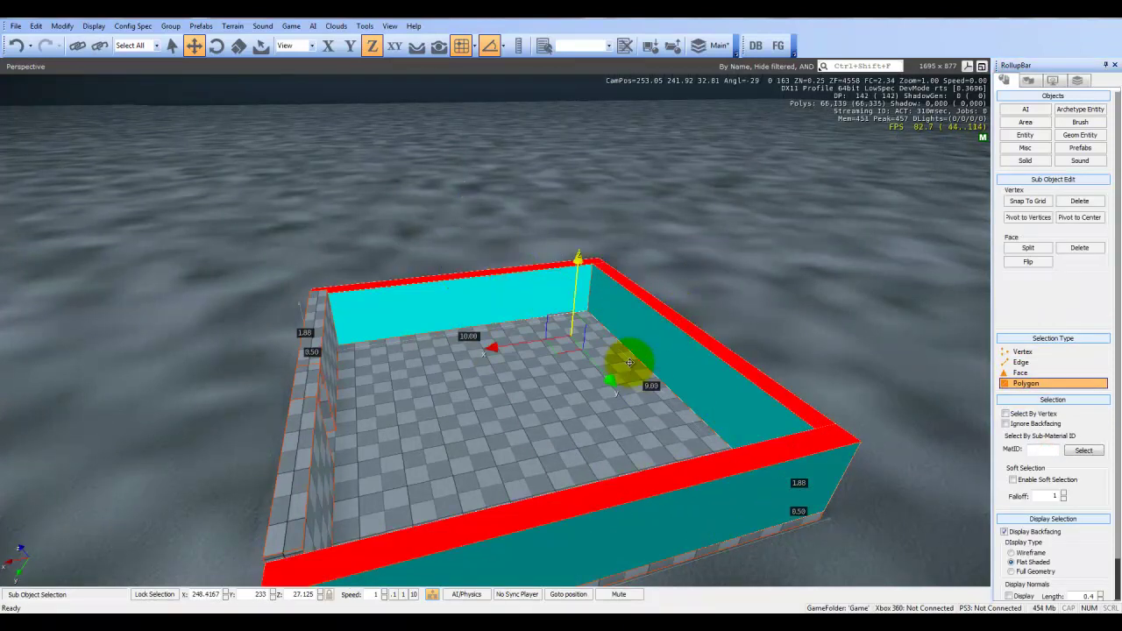
{"action": "right_click_drag", "start_coordinate": [517, 313], "coordinate": [516, 313]}
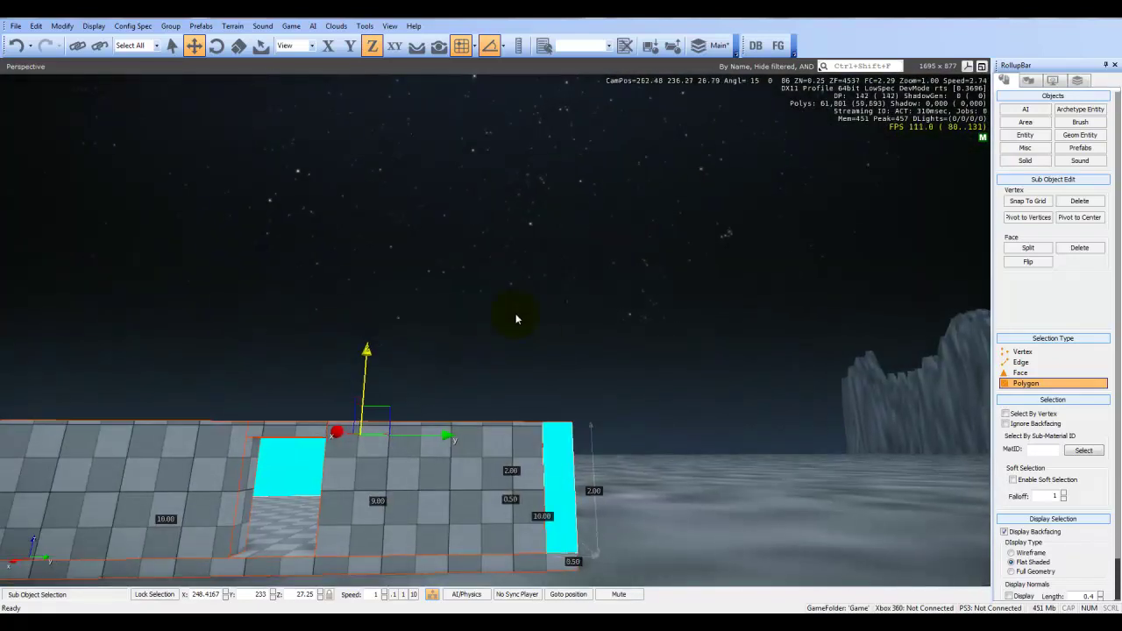
{"action": "key", "text": "Escape"}
- Walk up to the doorway in game mode to check the raised walls and the opening's height
{"action": "left_click", "coordinate": [752, 491]}
{"action": "right_click_drag", "start_coordinate": [752, 491], "coordinate": [723, 507]}
{"action": "key", "text": "ctrl+g"}
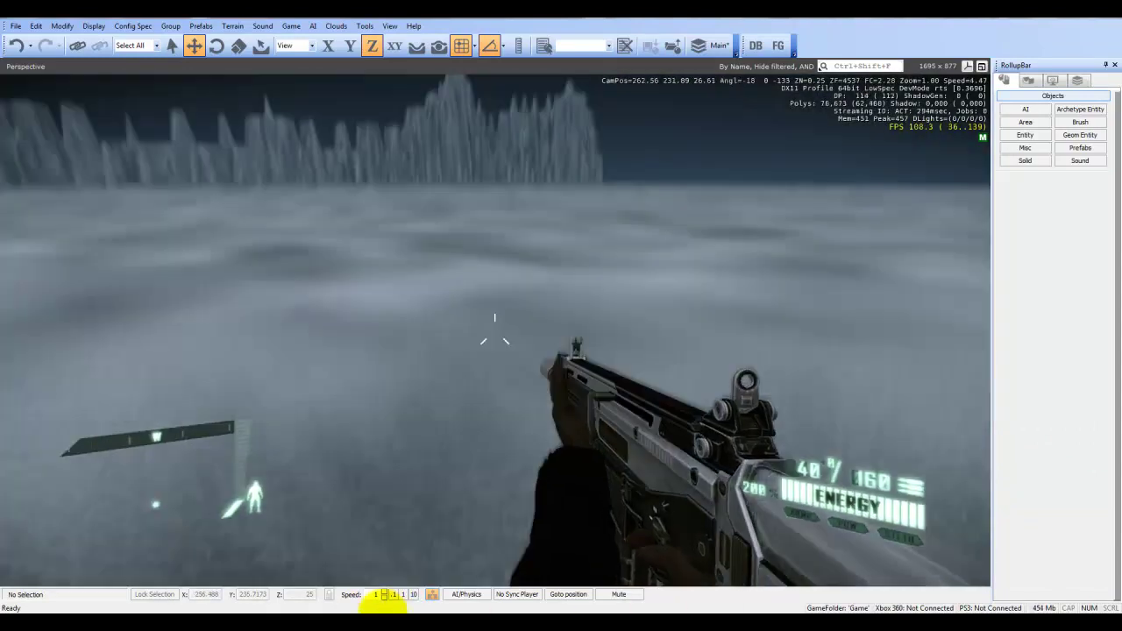
{"action": "key", "text": "w"}
{"action": "key", "text": "w"}
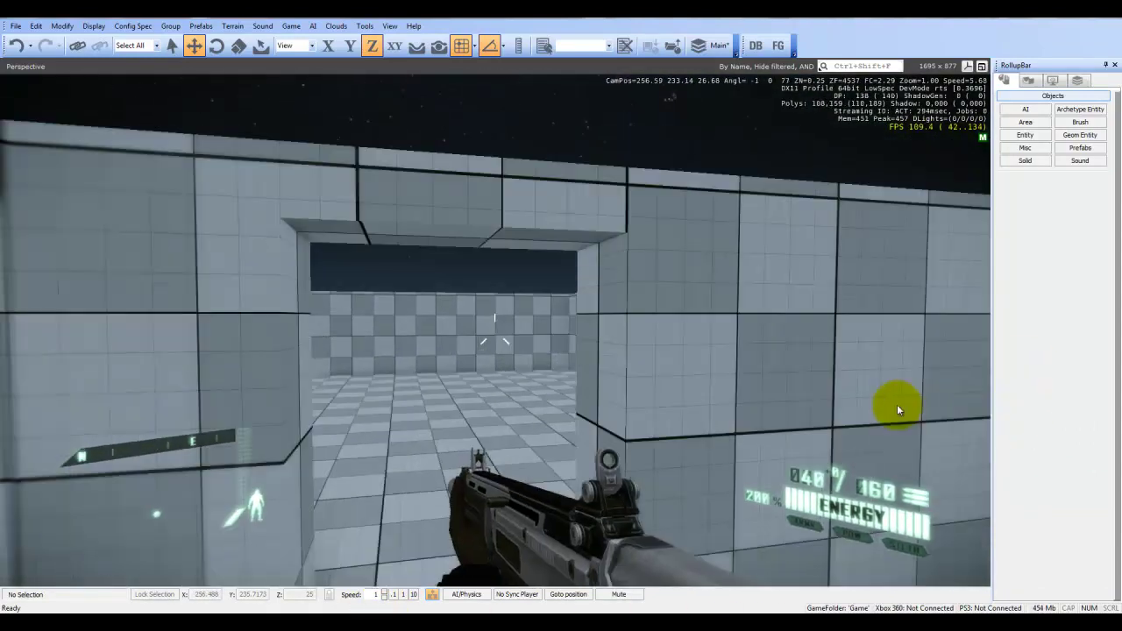
{"action": "key", "text": "Escape"}
- Raise the vertices along the underside of the doorway's lintel along Z to make the opening taller
{"action": "right_click_drag", "start_coordinate": [647, 434], "coordinate": [709, 439]}
{"action": "key", "text": "s"}
{"action": "left_click", "coordinate": [768, 393]}
{"action": "key", "text": "w"}
{"action": "right_click_drag", "start_coordinate": [768, 393], "coordinate": [739, 398]}
{"action": "key", "text": "s"}
{"action": "left_click", "coordinate": [1052, 403]}
{"action": "left_click", "coordinate": [555, 406]}
{"action": "key", "text": "w"}
{"action": "mouse_move", "coordinate": [497, 369]}
{"action": "right_mouse_down"}
{"action": "mouse_move", "coordinate": [521, 365]}
{"action": "mouse_move", "coordinate": [506, 351]}
{"action": "right_mouse_up"}
{"action": "key", "text": "s"}
{"action": "key", "text": "w"}
{"action": "left_click", "coordinate": [336, 295]}
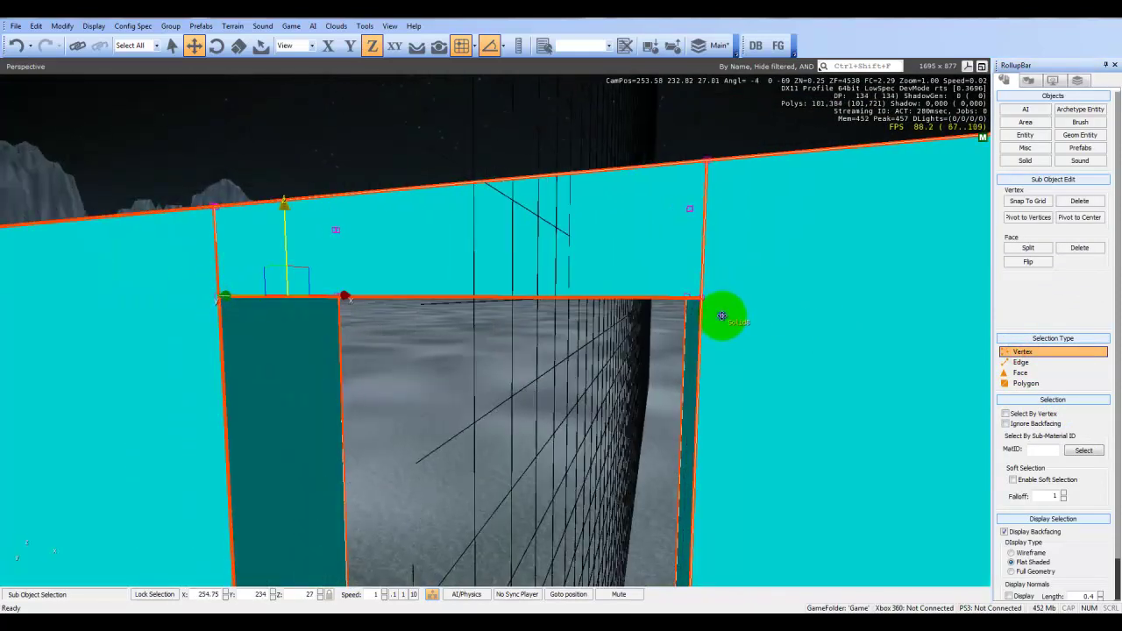
{"action": "right_click_drag", "start_coordinate": [721, 317], "coordinate": [722, 315]}
{"action": "key", "text": "a"}
{"action": "left_click", "coordinate": [594, 292], "text": "ctrl"}
{"action": "left_click", "coordinate": [706, 292], "text": "ctrl"}
{"action": "left_click_drag", "start_coordinate": [458, 231], "coordinate": [458, 213]}
{"action": "key", "text": "Escape"}
- Test the taller doorway and the room in game mode, then return to editing
{"action": "right_click_drag", "start_coordinate": [507, 262], "coordinate": [506, 265]}
{"action": "key", "text": "ctrl+g"}
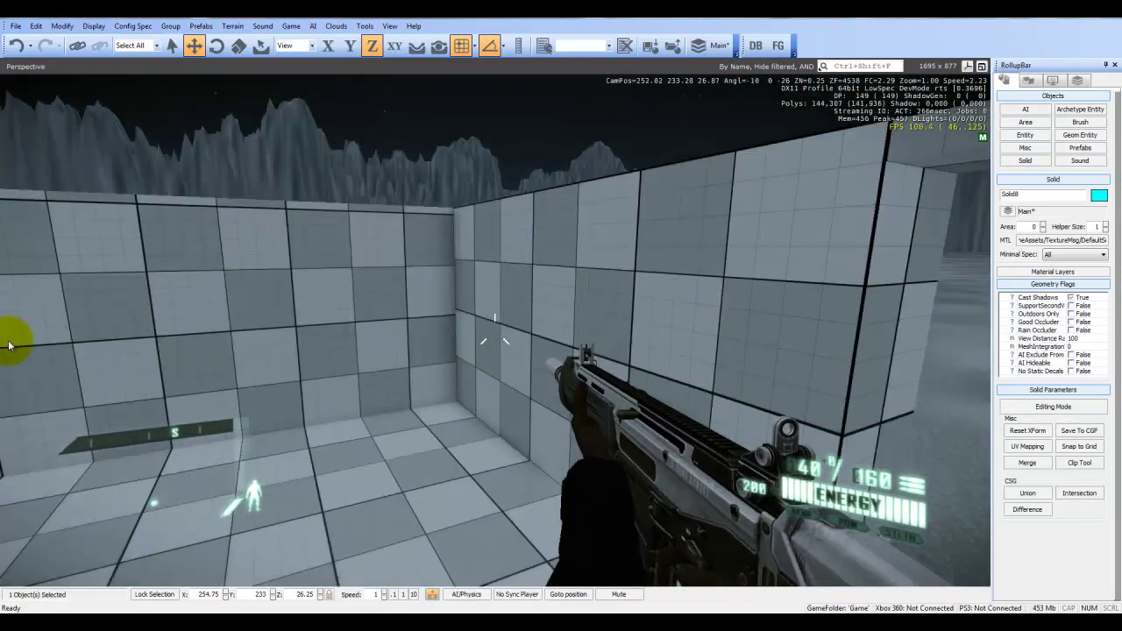
{"action": "key", "text": "Escape"}
- Lower the roof solid along Z to 27.375 so that it rests on top of the walls
{"action": "key", "text": "s"}
{"action": "right_click_drag", "start_coordinate": [546, 238], "coordinate": [547, 238]}
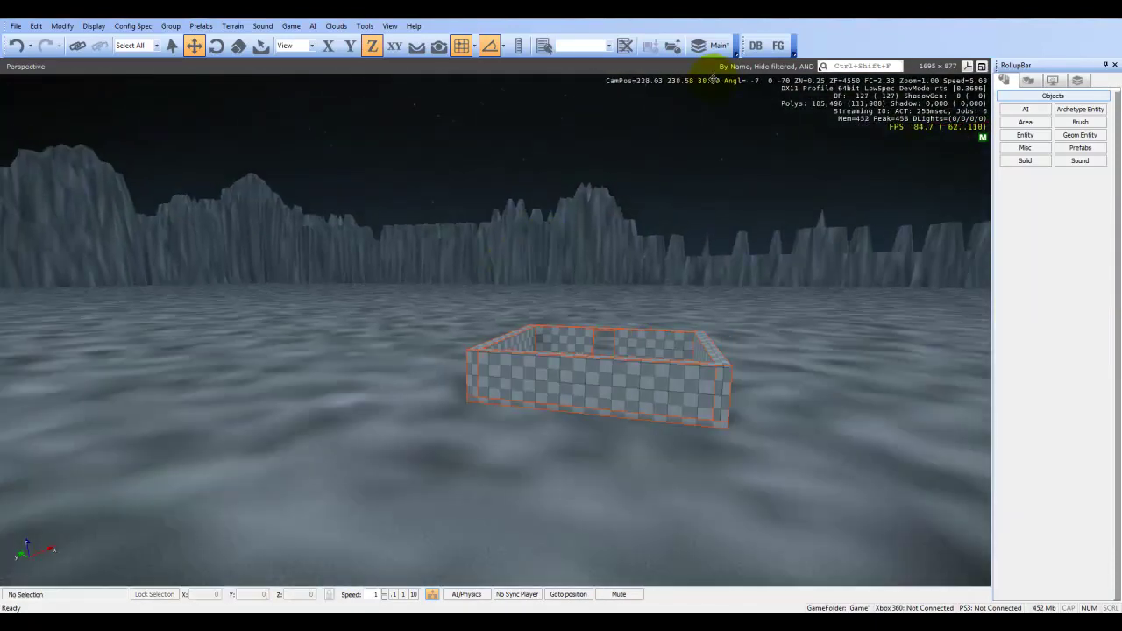
{"action": "right_click_drag", "start_coordinate": [714, 79], "coordinate": [715, 76]}
{"action": "left_click", "coordinate": [557, 203]}
{"action": "left_click_drag", "start_coordinate": [587, 165], "coordinate": [600, 410]}
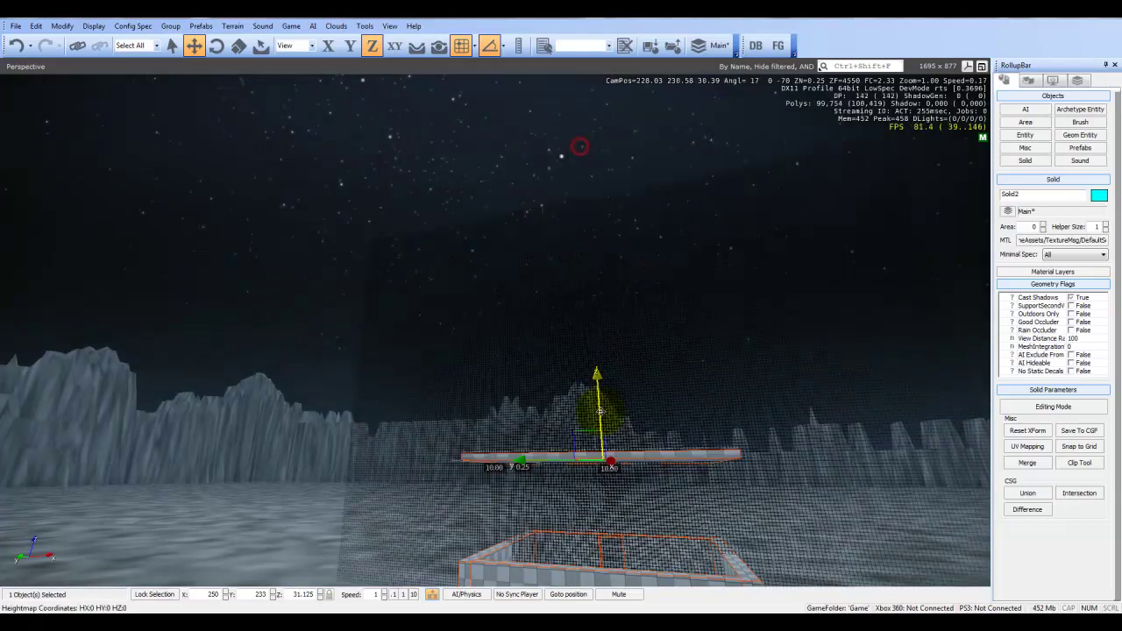
- Walk through the doorway and around the roofed room in game mode, then return to editing
{"action": "right_click_drag", "start_coordinate": [604, 480], "coordinate": [595, 474]}
{"action": "key", "text": "w"}
{"action": "key", "text": "d"}
{"action": "key", "text": "w"}
{"action": "key", "text": "ctrl+g"}
{"action": "key", "text": "w"}
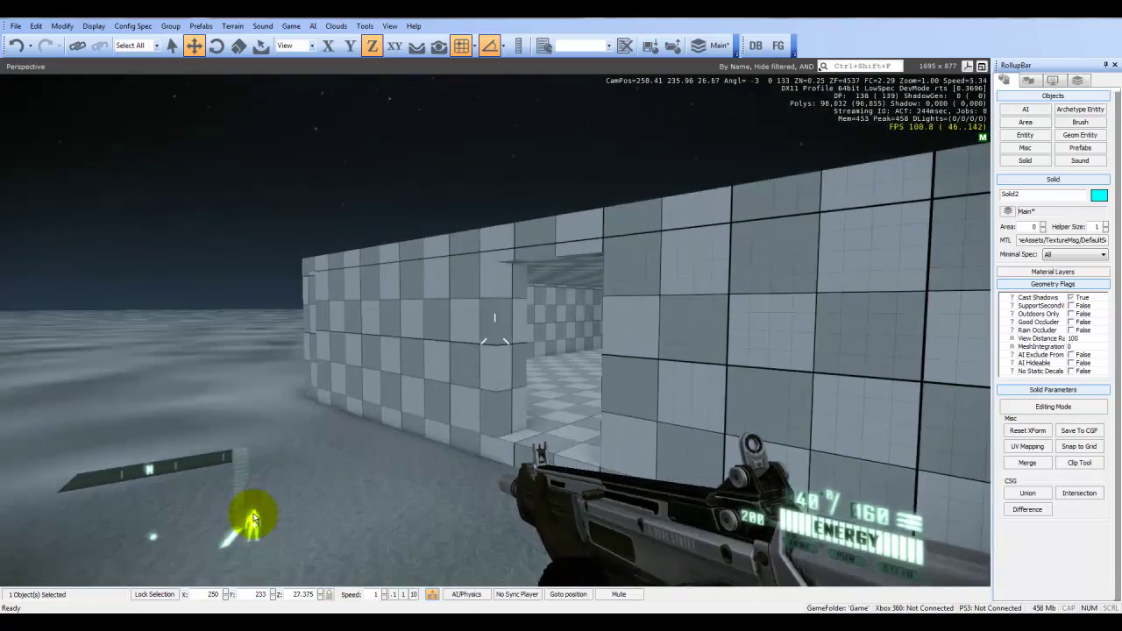
{"action": "key", "text": "w"}
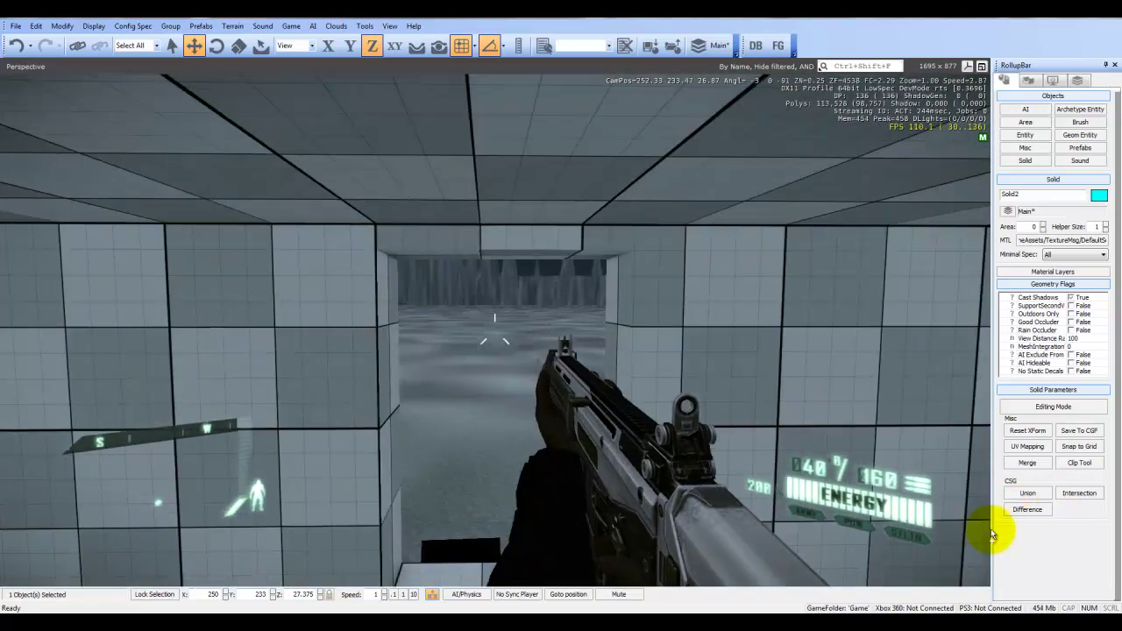
{"action": "key", "text": "w"}
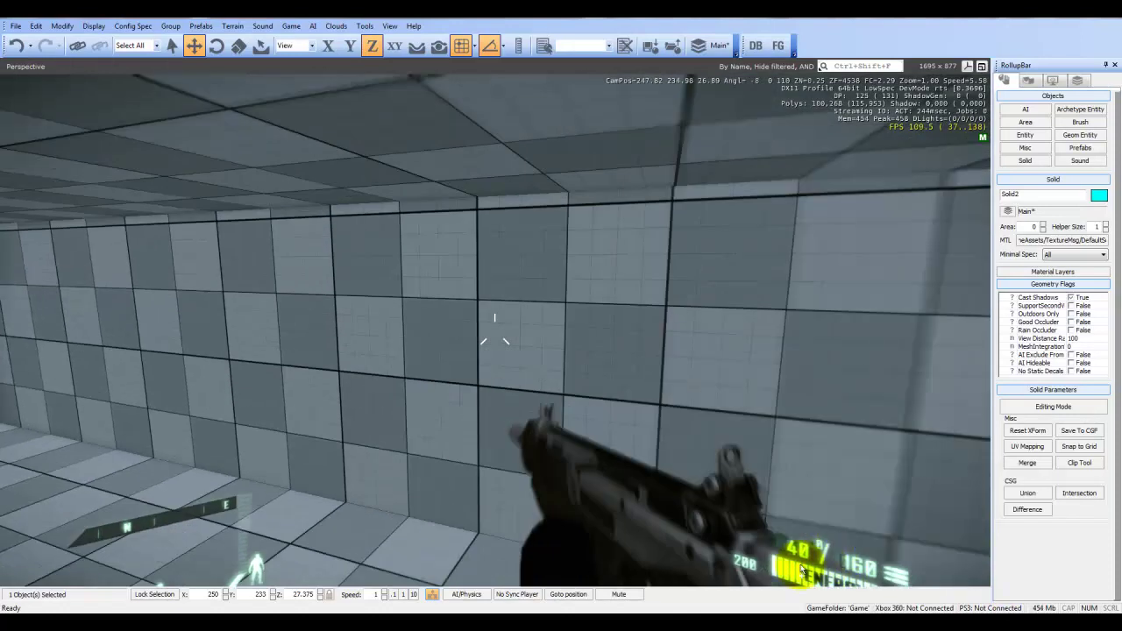
{"action": "key", "text": "w"}
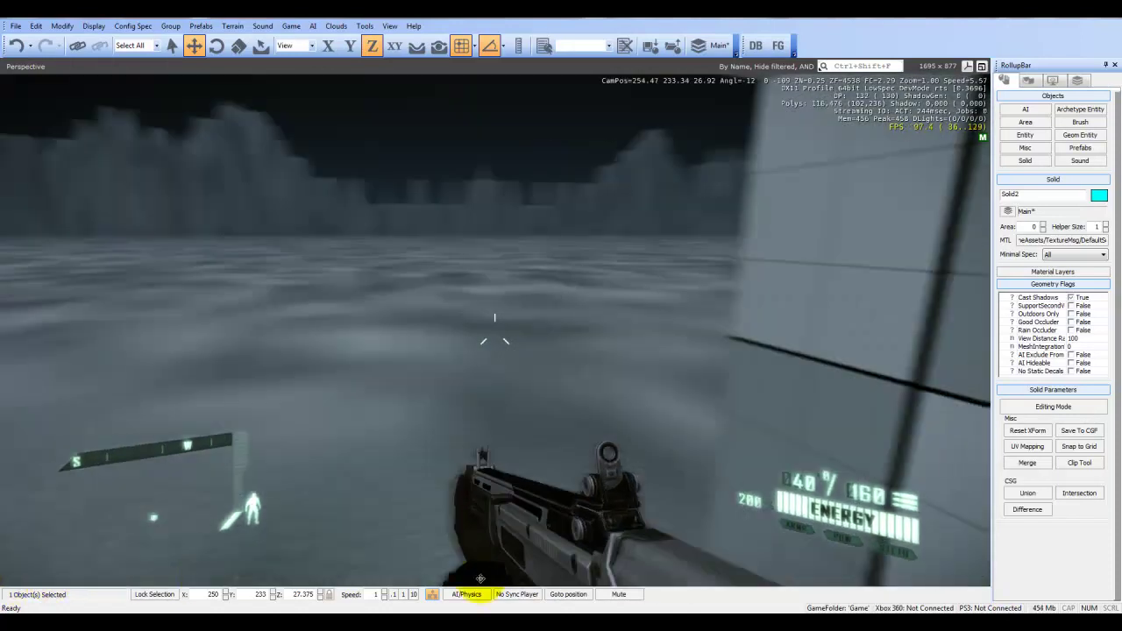
{"action": "key", "text": "Escape"}
- Lift the roof solid along Z well clear of the walls to open up the room's interior
{"action": "right_click_drag", "start_coordinate": [476, 460], "coordinate": [630, 338]}
{"action": "key", "text": "s"}
{"action": "key", "text": "Escape"}
{"action": "left_click", "coordinate": [459, 315]}
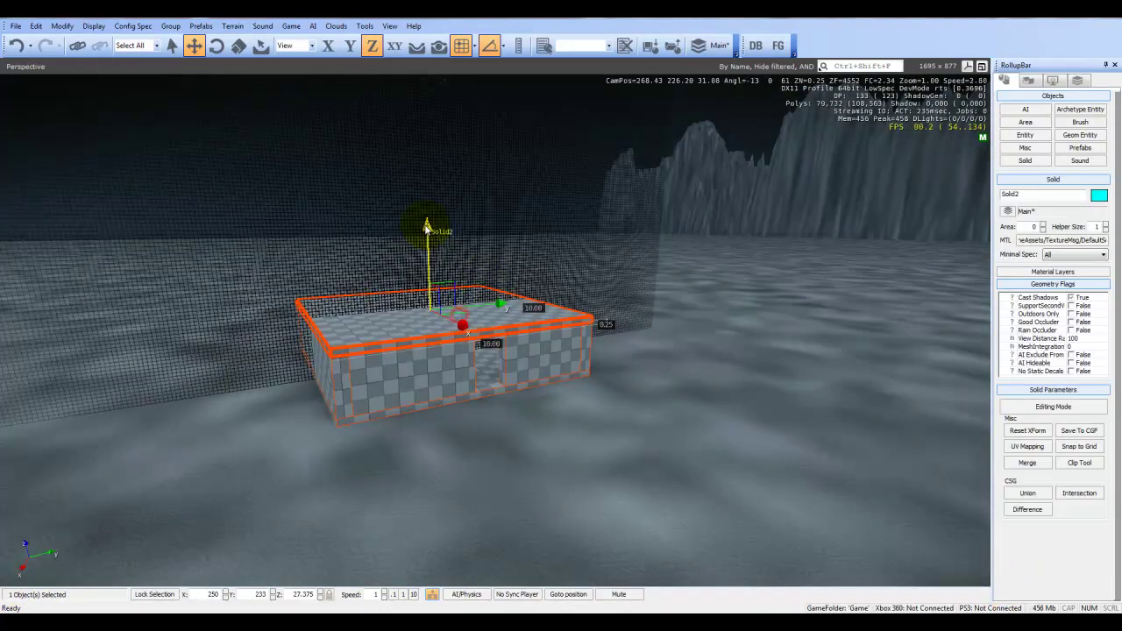
{"action": "left_click_drag", "start_coordinate": [427, 225], "coordinate": [443, 85]}
{"action": "left_click", "coordinate": [817, 374]}
- Create a box solid of 1.50 × 1.50 × 1.50 on the room's floor close to the wall
{"action": "mouse_move", "coordinate": [794, 381]}
{"action": "right_mouse_down"}
{"action": "mouse_move", "coordinate": [860, 371]}
{"action": "mouse_move", "coordinate": [789, 384]}
{"action": "mouse_move", "coordinate": [802, 387]}
{"action": "mouse_move", "coordinate": [797, 379]}
{"action": "right_mouse_up"}
{"action": "key", "text": "d"}
{"action": "key", "text": "w"}
{"action": "key", "text": "s"}
{"action": "key", "text": "d"}
{"action": "key", "text": "w"}
{"action": "key", "text": "w"}
{"action": "key", "text": "s"}
{"action": "key", "text": "d"}
{"action": "key", "text": "a"}
{"action": "key", "text": "w"}
{"action": "key", "text": "s"}
{"action": "key", "text": "d"}
{"action": "key", "text": "a"}
{"action": "key", "text": "w"}
{"action": "key", "text": "s"}
{"action": "key", "text": "w"}
{"action": "key", "text": "s"}
{"action": "key", "text": "d"}
{"action": "key", "text": "a"}
{"action": "key", "text": "w"}
{"action": "key", "text": "s"}
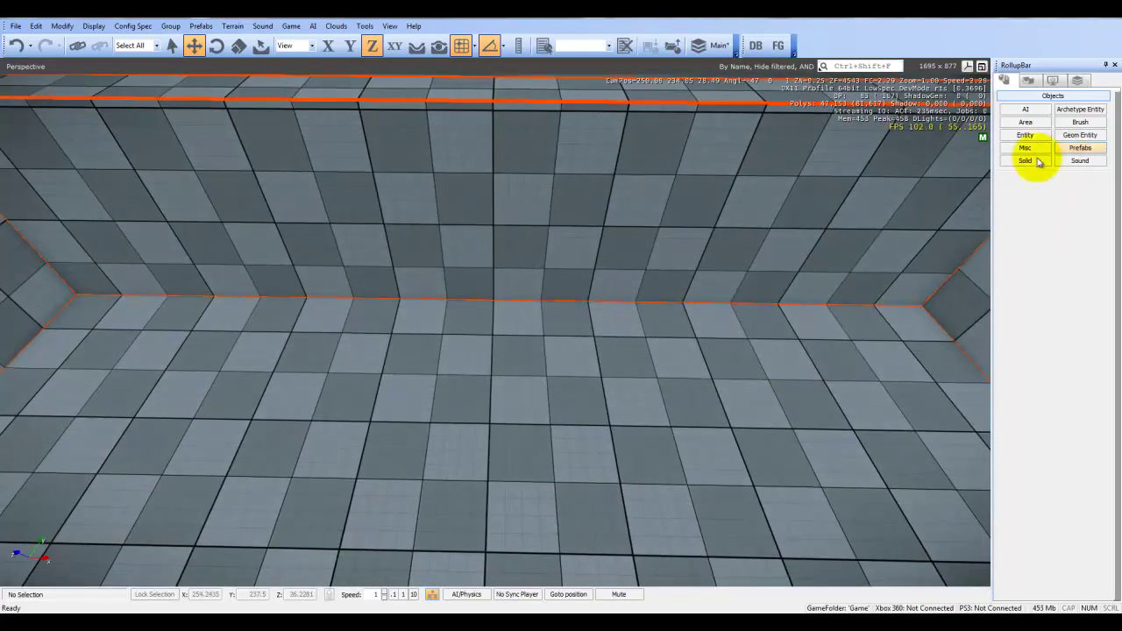
{"action": "left_click", "coordinate": [1014, 165]}
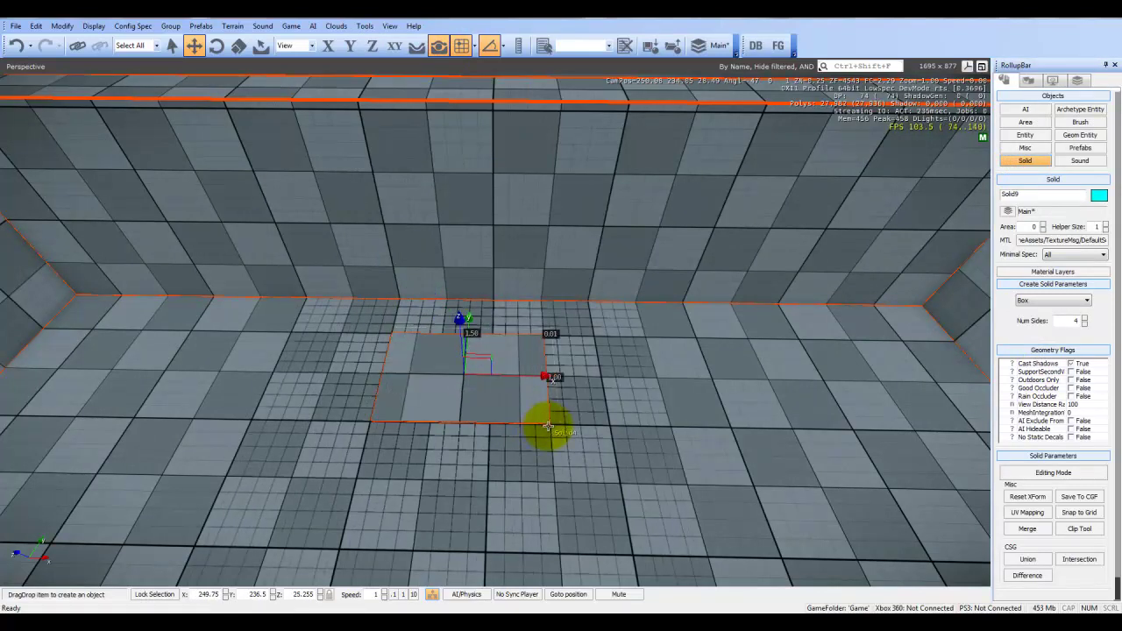
{"action": "left_click_drag", "start_coordinate": [552, 477], "coordinate": [558, 344]}
- Move the box through the wall near its corner, to X 253.25, Y 237.875 and Z 26.375
{"action": "right_click_drag", "start_coordinate": [495, 374], "coordinate": [532, 321]}
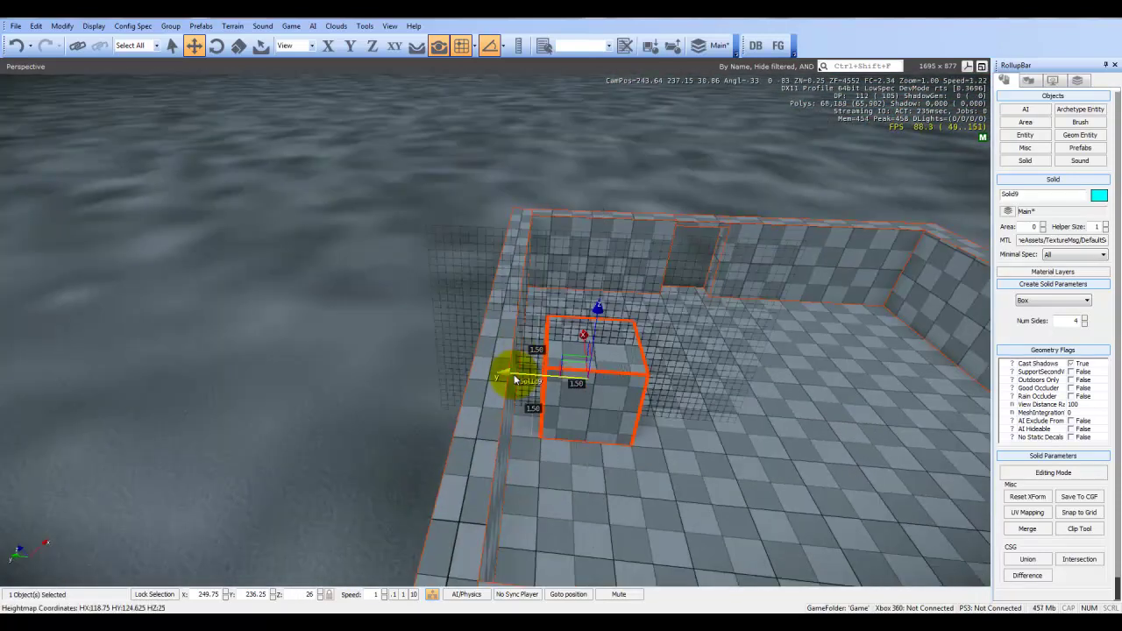
{"action": "left_click_drag", "start_coordinate": [445, 377], "coordinate": [425, 375]}
{"action": "right_click_drag", "start_coordinate": [387, 393], "coordinate": [386, 394]}
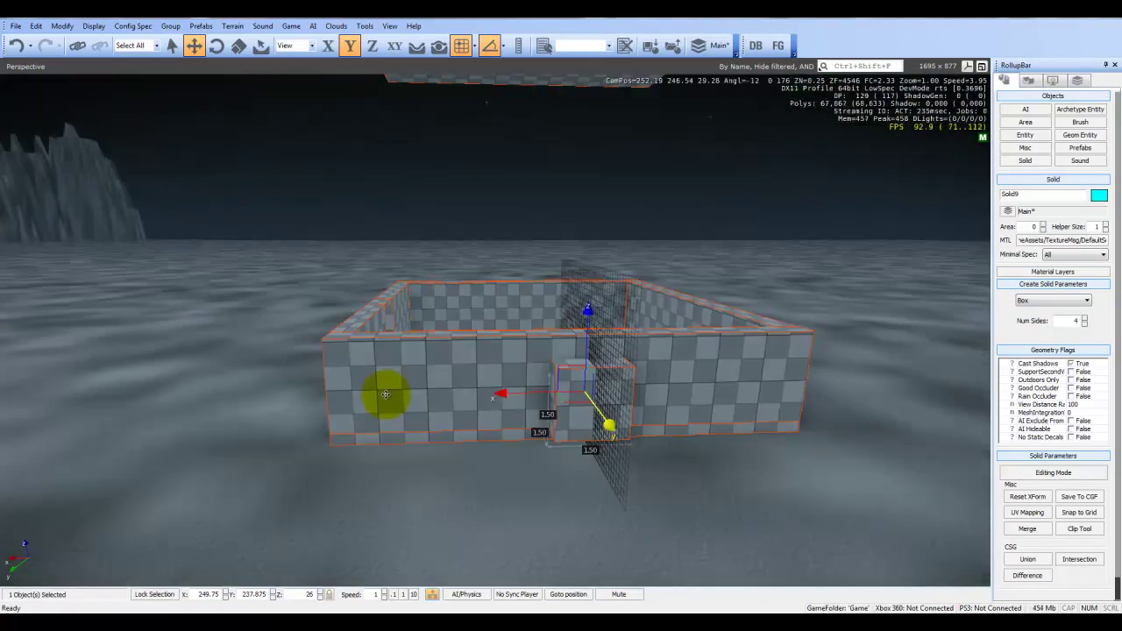
{"action": "key", "text": "w"}
{"action": "left_click_drag", "start_coordinate": [264, 463], "coordinate": [290, 463]}
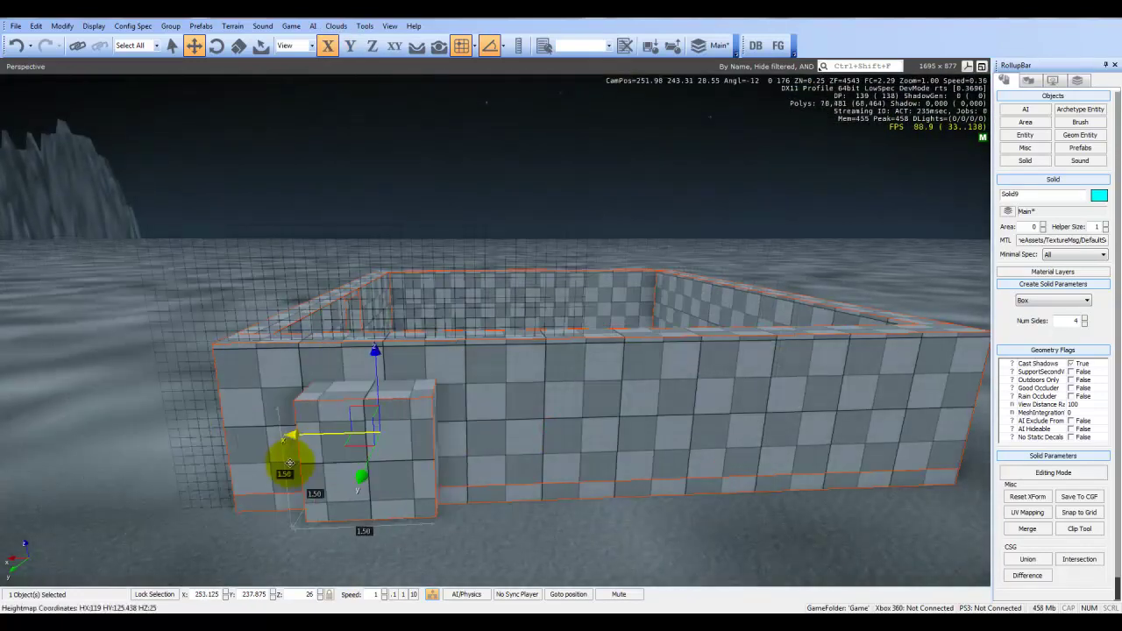
{"action": "right_click_drag", "start_coordinate": [289, 463], "coordinate": [292, 459]}
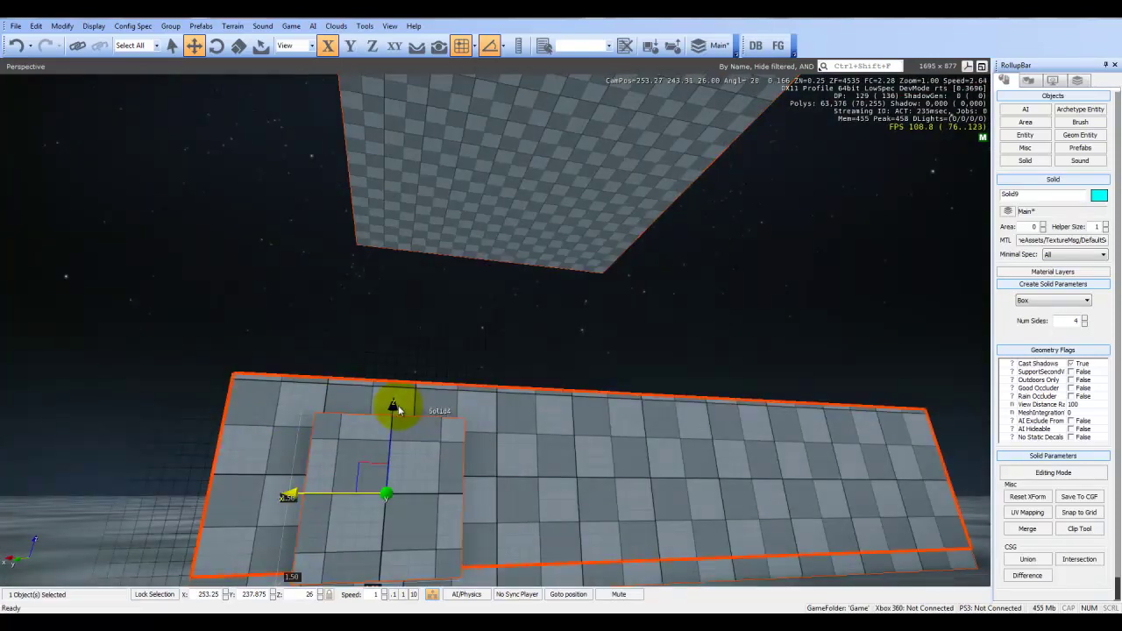
{"action": "left_click_drag", "start_coordinate": [392, 413], "coordinate": [394, 379]}
- Clone the box along X to 246.75, near the other end of the same wall
{"action": "mouse_move", "coordinate": [394, 407]}
{"action": "right_mouse_down"}
{"action": "mouse_move", "coordinate": [391, 398]}
{"action": "mouse_move", "coordinate": [412, 409]}
{"action": "mouse_move", "coordinate": [394, 407]}
{"action": "right_mouse_up"}
{"action": "key", "text": "ctrl+c"}
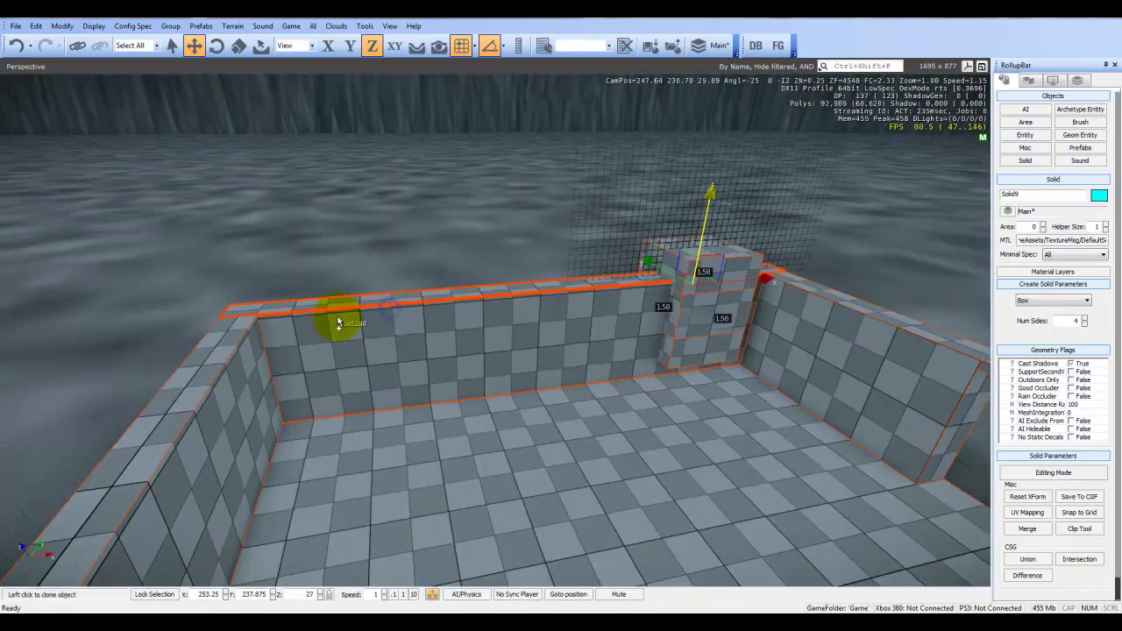
{"action": "left_click_drag", "start_coordinate": [371, 116], "coordinate": [424, 403]}
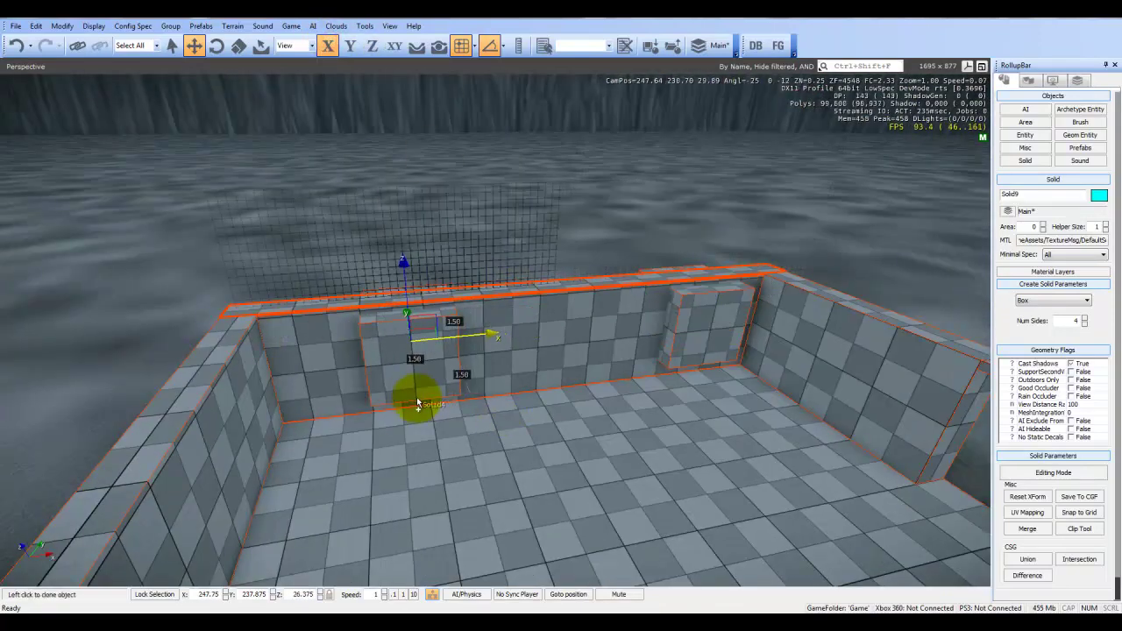
{"action": "left_click", "coordinate": [364, 431]}
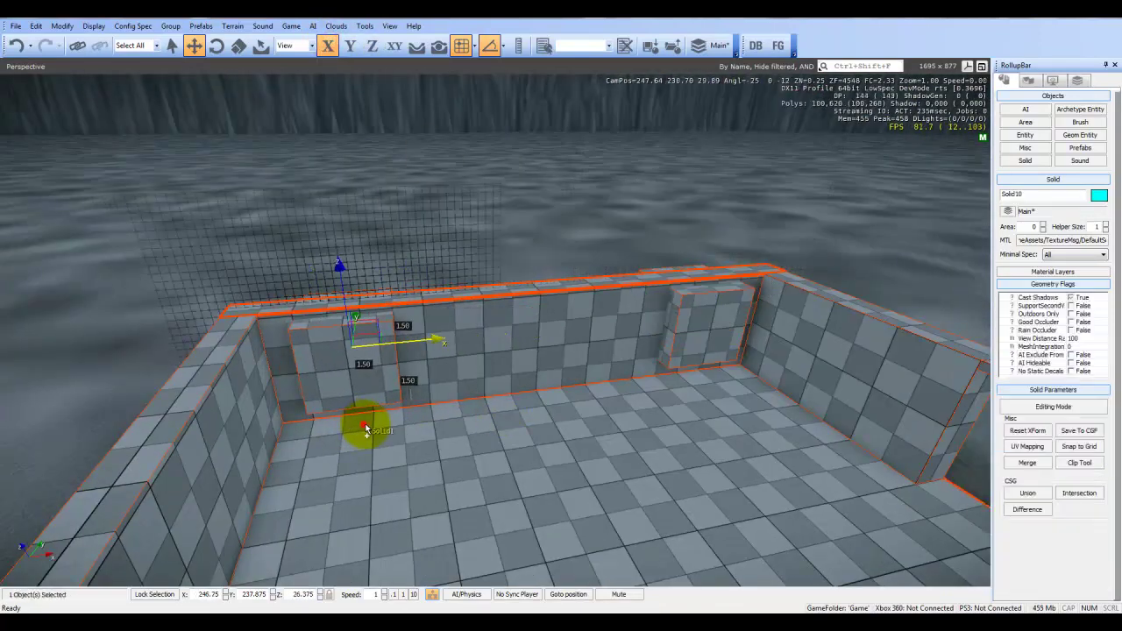
- Clone both boxes together along Y so that the copies pass through the opposite wall
{"action": "left_click", "coordinate": [719, 339], "text": "ctrl"}
{"action": "key", "text": "ctrl+c"}
{"action": "mouse_move", "coordinate": [712, 383]}
{"action": "right_mouse_down"}
{"action": "mouse_move", "coordinate": [725, 388]}
{"action": "mouse_move", "coordinate": [712, 383]}
{"action": "right_mouse_up"}
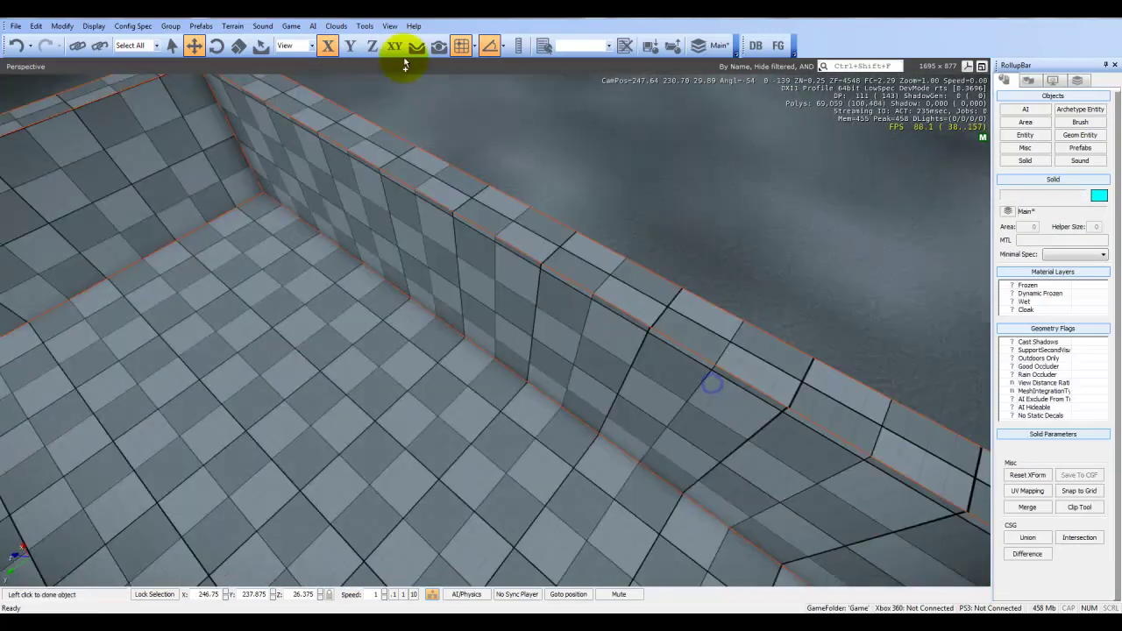
{"action": "left_click", "coordinate": [465, 282]}
{"action": "left_click", "coordinate": [749, 207]}
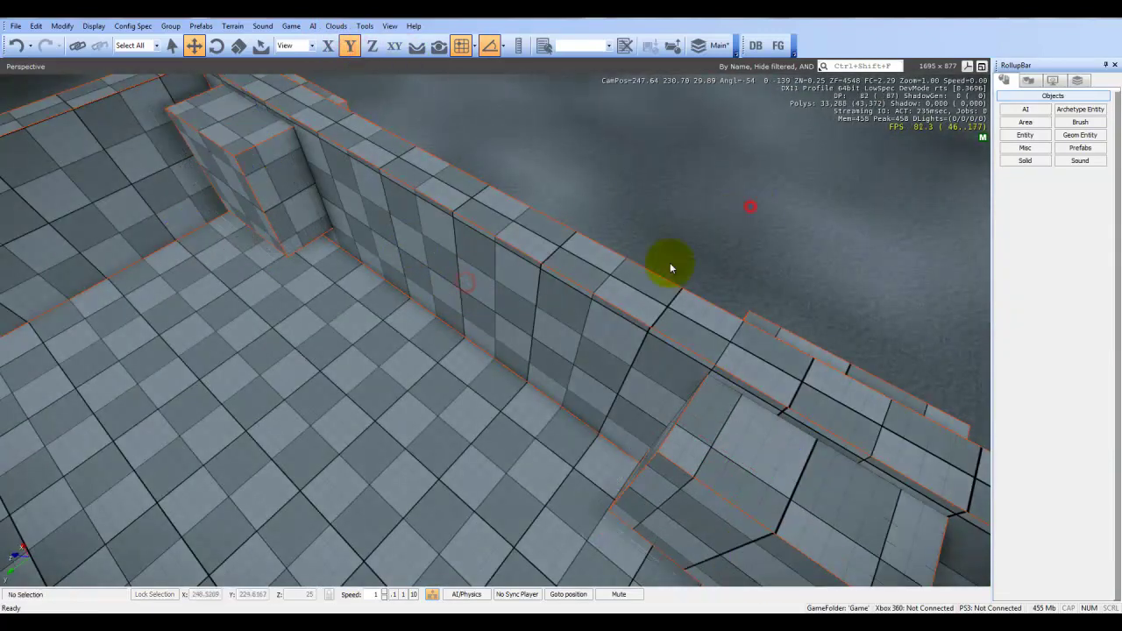
- Cut two window openings in the wall with the newly cloned boxes by subtracting each with Difference
{"action": "left_click", "coordinate": [569, 285]}
{"action": "left_click", "coordinate": [296, 191], "text": "ctrl"}
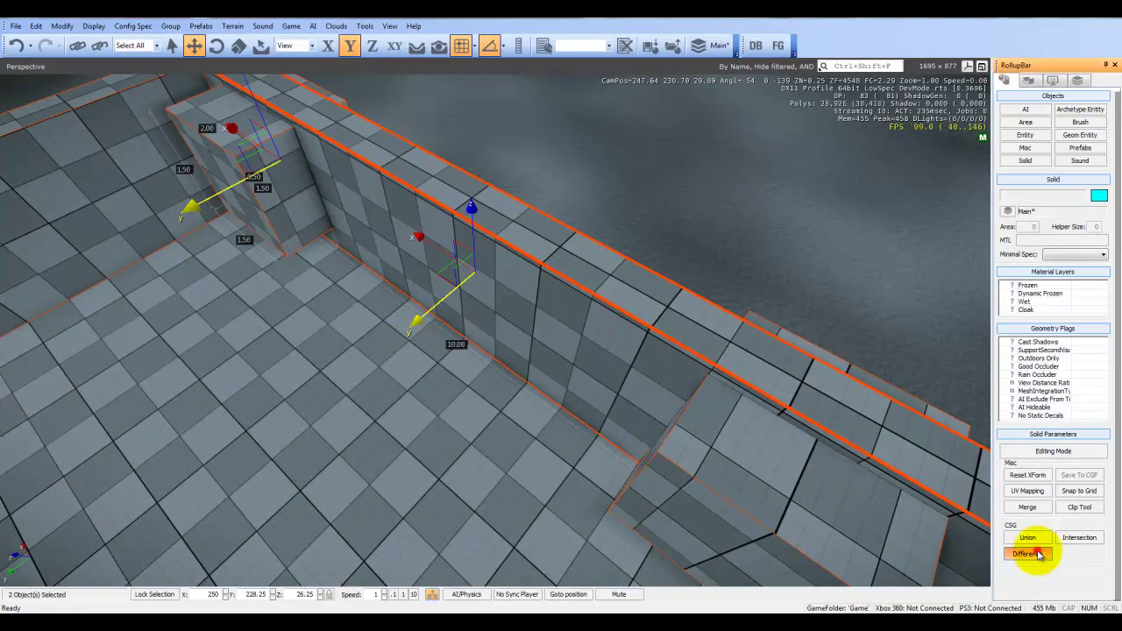
{"action": "left_click", "coordinate": [1039, 553]}
{"action": "left_click", "coordinate": [702, 510], "text": "ctrl"}
{"action": "left_click", "coordinate": [1032, 557]}
- Subtract the original pair of boxes from the facing wall with Difference to make its two window openings
{"action": "right_click_drag", "start_coordinate": [545, 444], "coordinate": [547, 446]}
{"action": "left_click", "coordinate": [688, 512]}
{"action": "right_click_drag", "start_coordinate": [689, 512], "coordinate": [680, 504]}
{"action": "left_click", "coordinate": [389, 413], "text": "ctrl"}
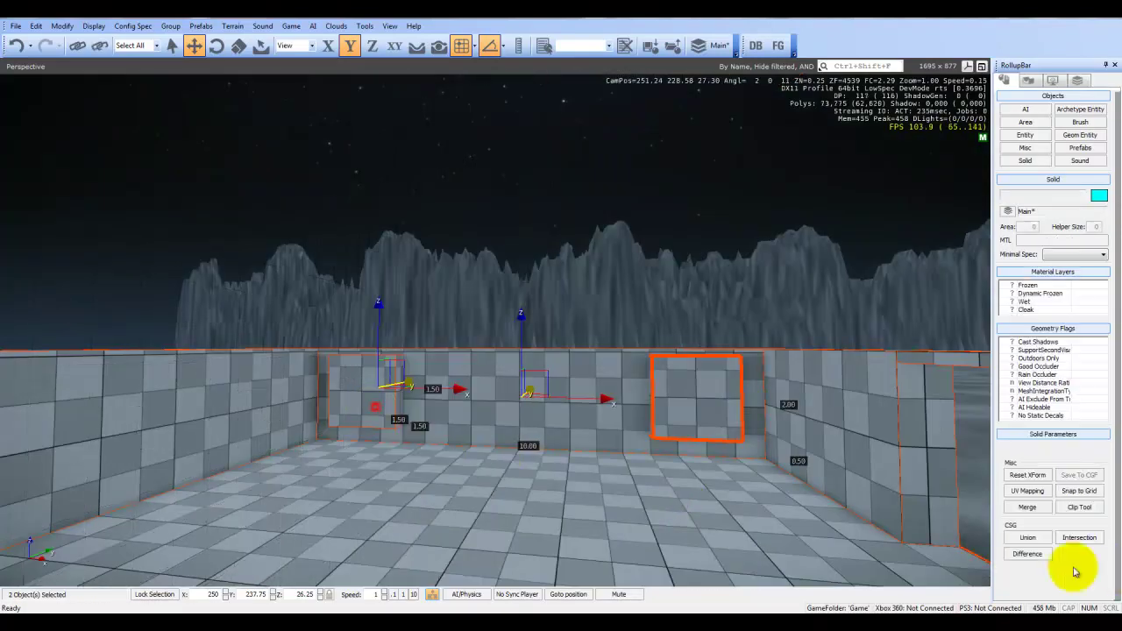
{"action": "left_click", "coordinate": [1027, 554]}
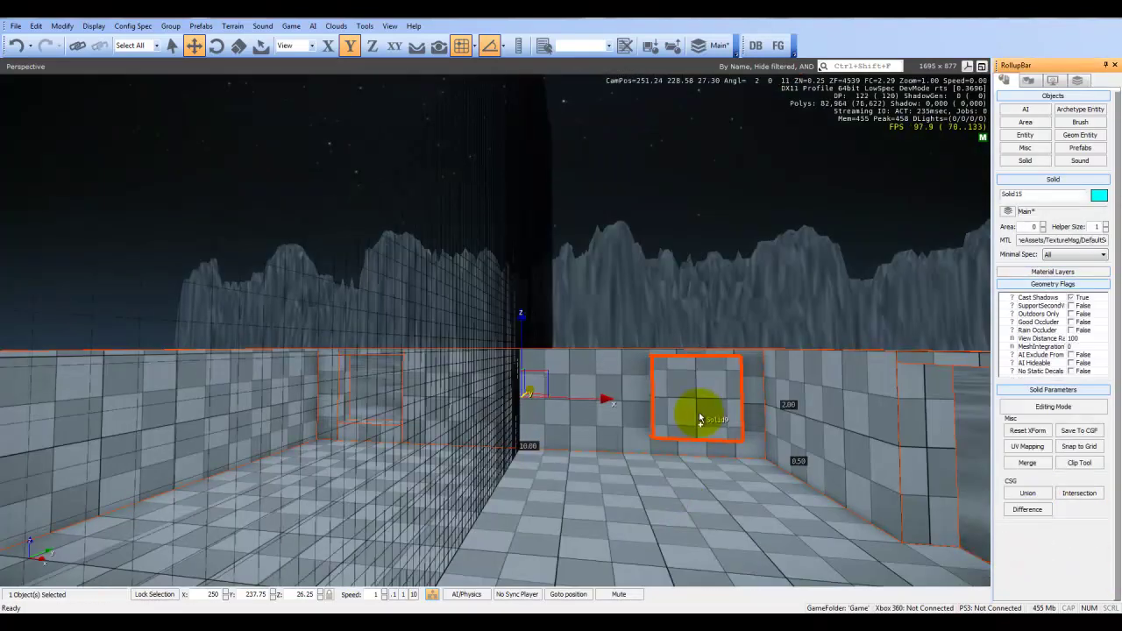
{"action": "left_click", "coordinate": [700, 414], "text": "ctrl"}
{"action": "left_click", "coordinate": [1030, 557]}
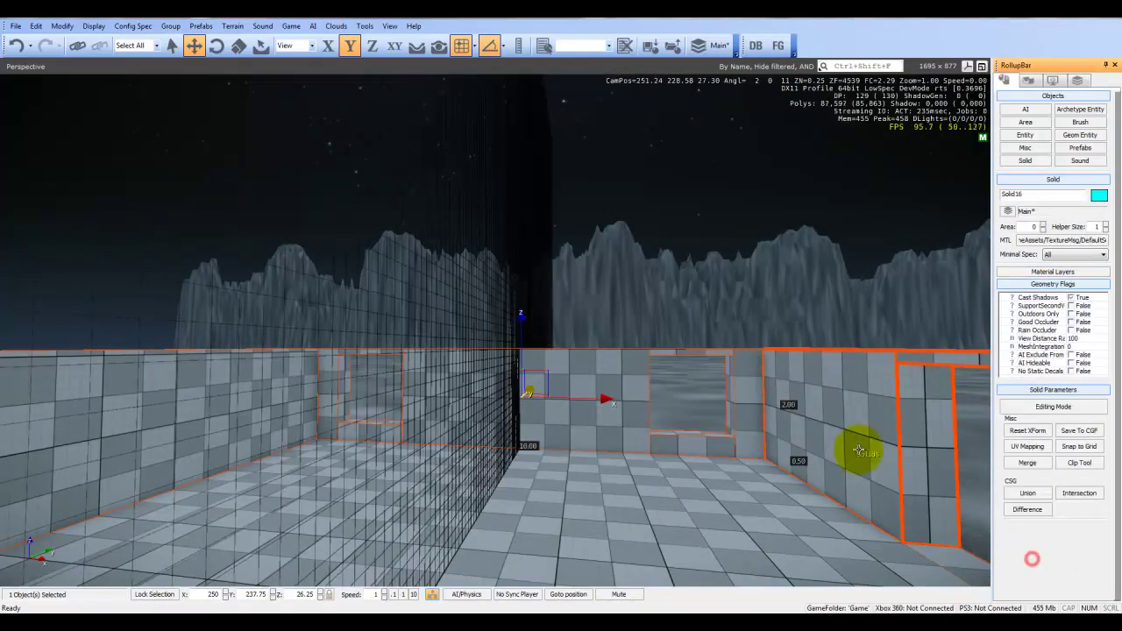
- Test the window openings by walking up to one and jumping in game mode, then return to editing
{"action": "key", "text": "ctrl+g"}
{"action": "key", "text": "w"}
{"action": "key", "text": "w"}
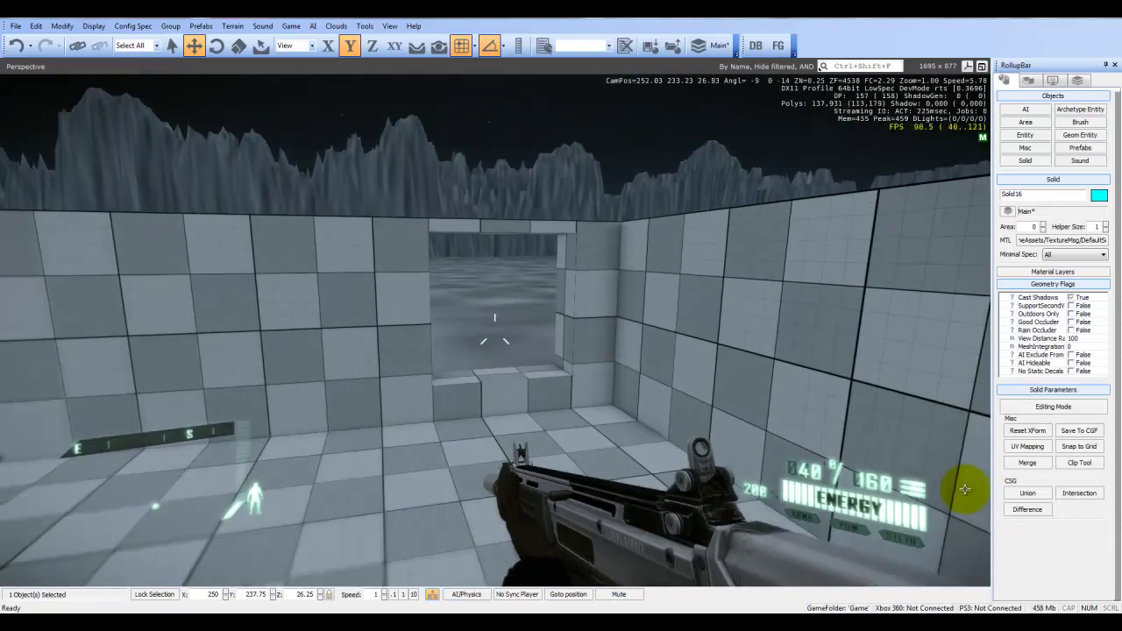
{"action": "key", "text": "space"}
{"action": "key", "text": "Escape"}
- Create a thin box solid of 1.50 × 0.13 × 1.50 as a pane filling one window opening
{"action": "right_click_drag", "start_coordinate": [679, 403], "coordinate": [749, 377]}
{"action": "key", "text": "s"}
{"action": "key", "text": "w"}
{"action": "key", "text": "s"}
{"action": "key", "text": "w"}
{"action": "key", "text": "s"}
{"action": "key", "text": "w"}
{"action": "key", "text": "s"}
{"action": "key", "text": "w"}
{"action": "key", "text": "w"}
{"action": "key", "text": "w"}
{"action": "key", "text": "w"}
{"action": "key", "text": "s"}
{"action": "key", "text": "w"}
{"action": "left_click", "coordinate": [1024, 161]}
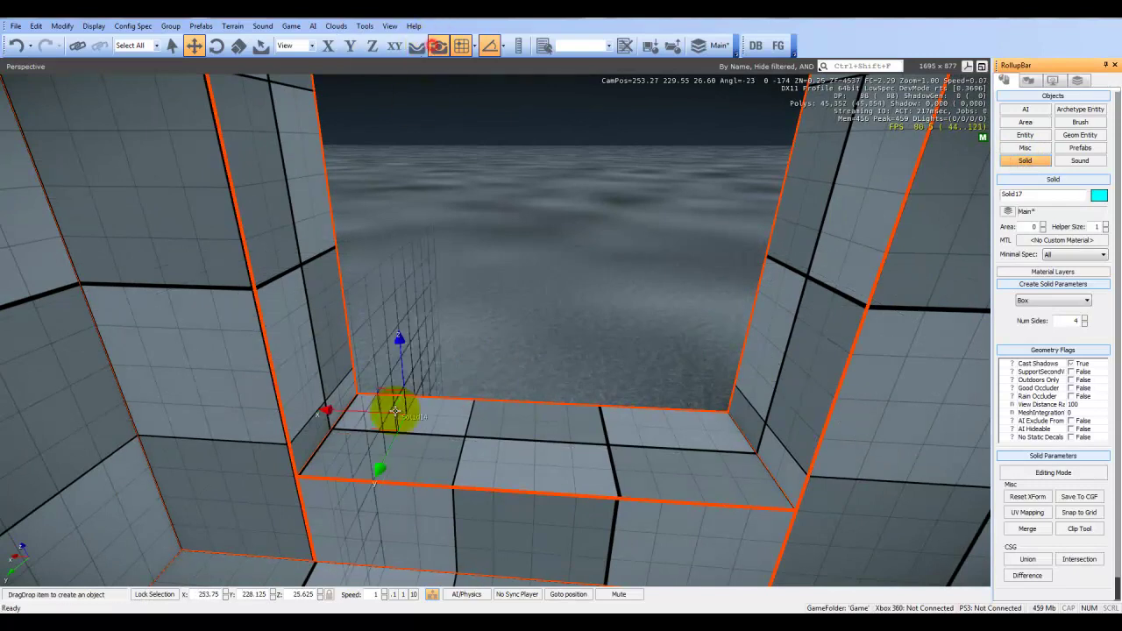
{"action": "left_click_drag", "start_coordinate": [336, 437], "coordinate": [768, 484]}
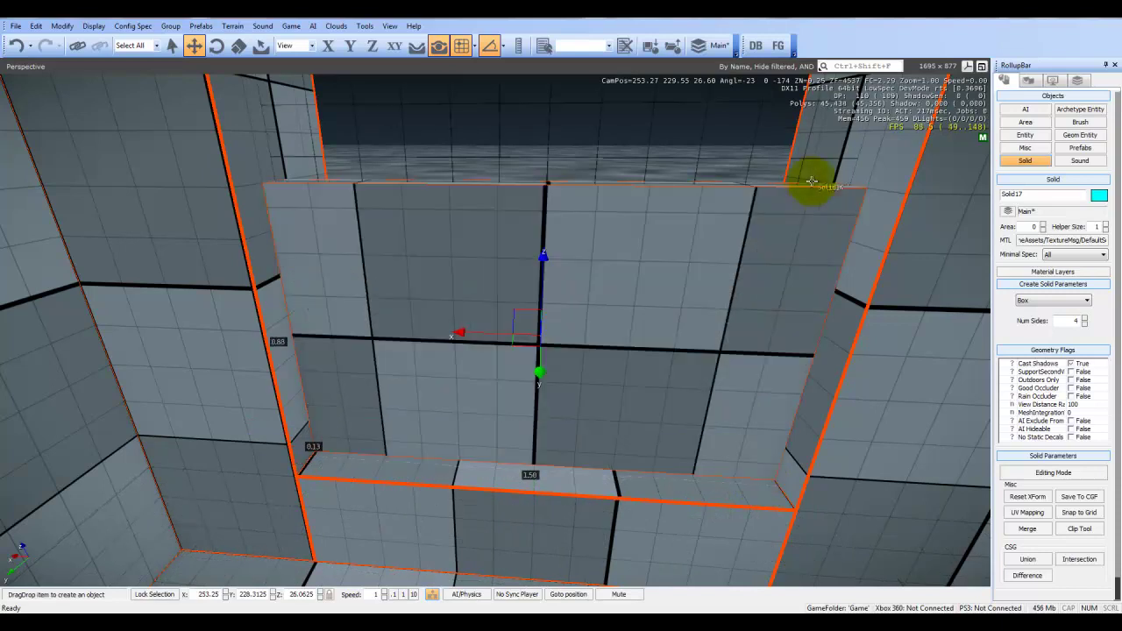
{"action": "key", "text": "s"}
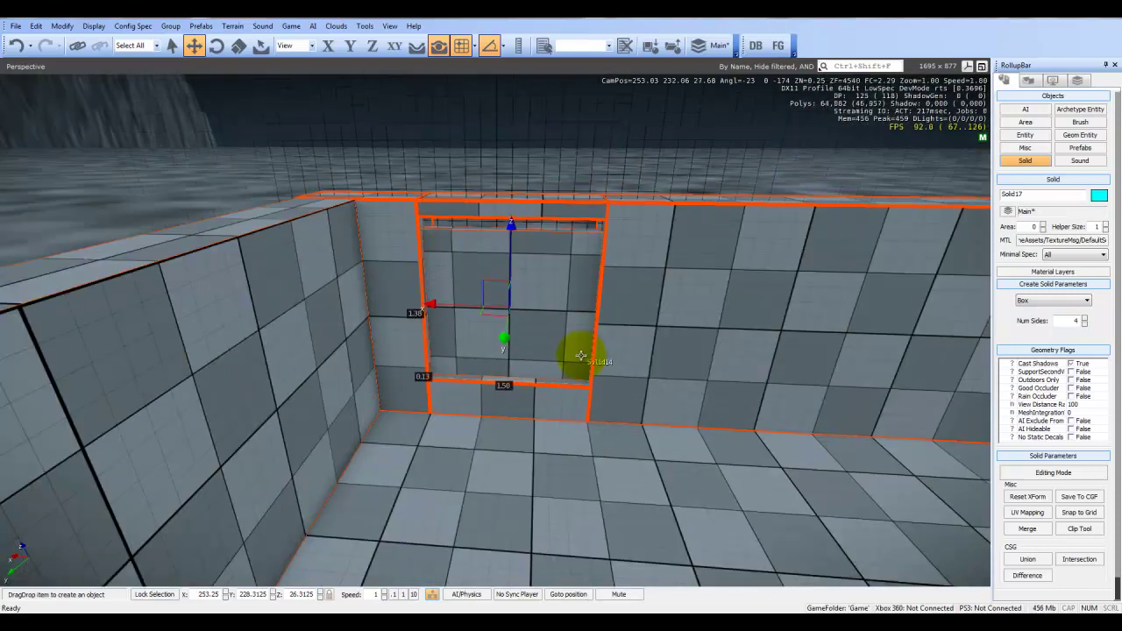
{"action": "left_click", "coordinate": [592, 342]}
{"action": "scroll", "coordinate": [594, 343], "scroll_direction": "up", "scroll_amount": 3}
{"action": "scroll", "coordinate": [594, 343], "scroll_direction": "down", "scroll_amount": 5}
{"action": "right_click_drag", "start_coordinate": [593, 341], "coordinate": [598, 326]}
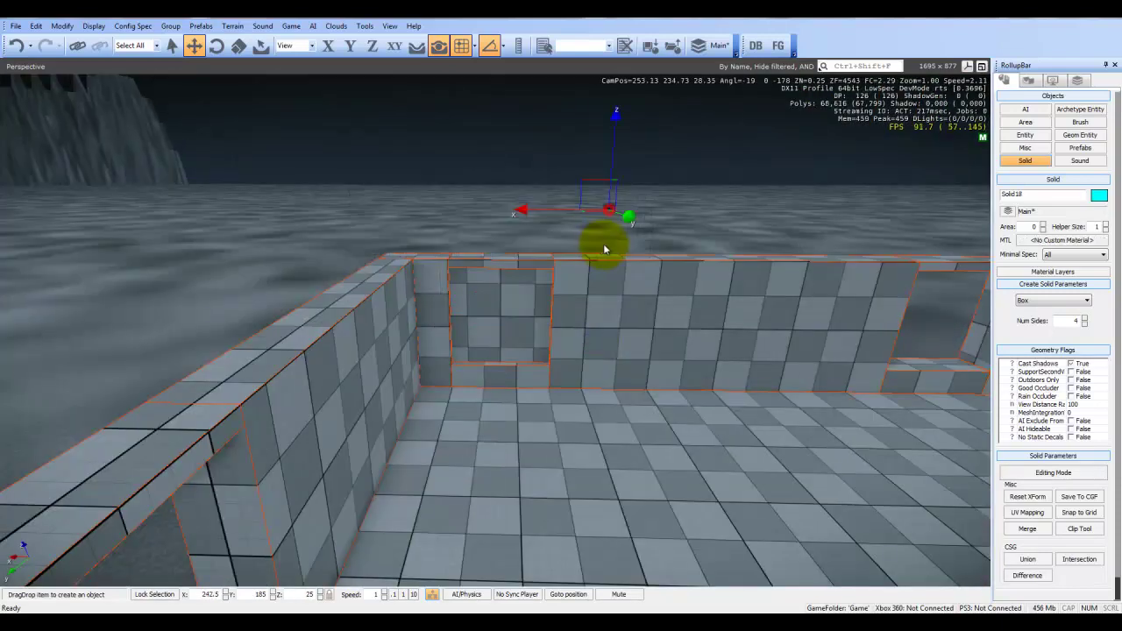
{"action": "key", "text": "Escape"}
- Assign a basic alpha glass material from materials/templates/glass to the window pane
{"action": "right_click_drag", "start_coordinate": [571, 245], "coordinate": [575, 245]}
{"action": "key", "text": "w"}
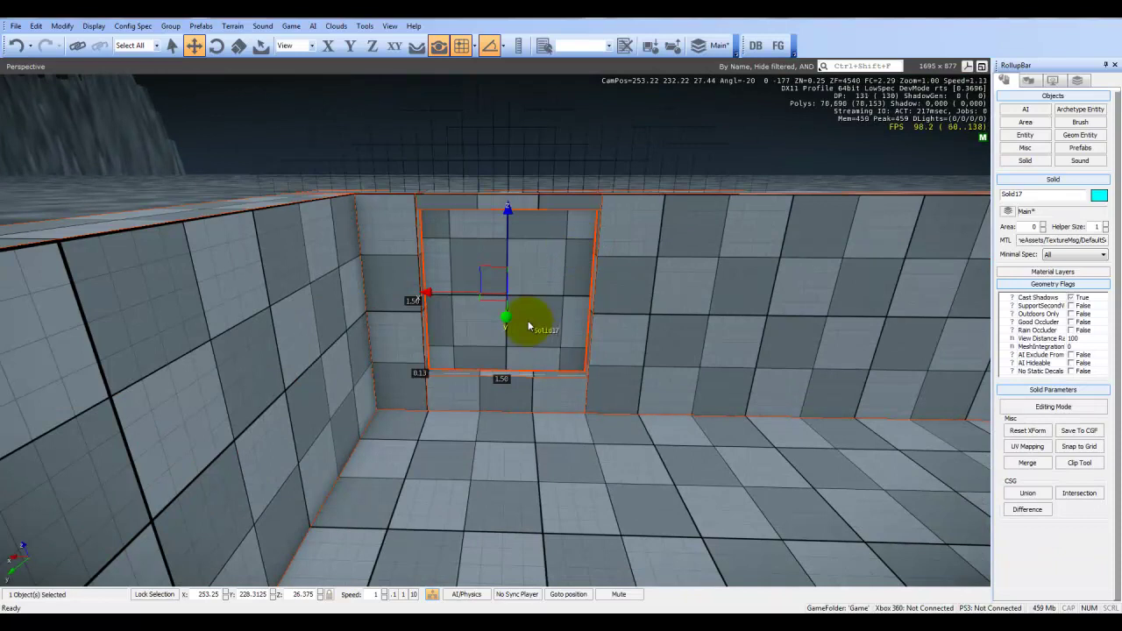
{"action": "left_click", "coordinate": [647, 123]}
{"action": "left_click", "coordinate": [543, 256]}
{"action": "key", "text": "m"}
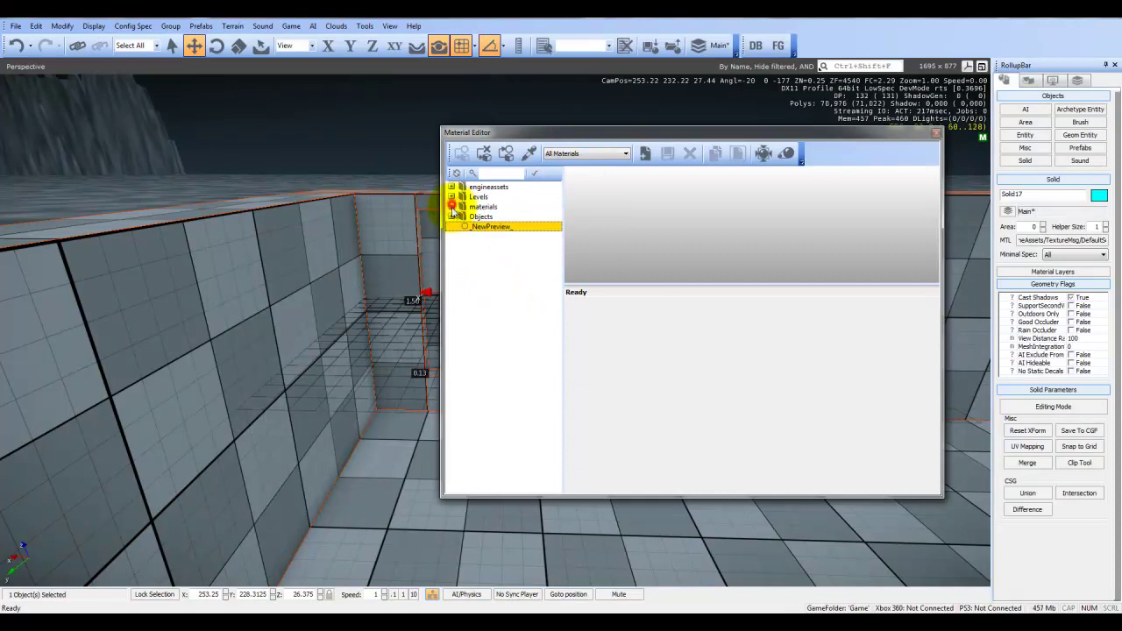
{"action": "left_click", "coordinate": [452, 208]}
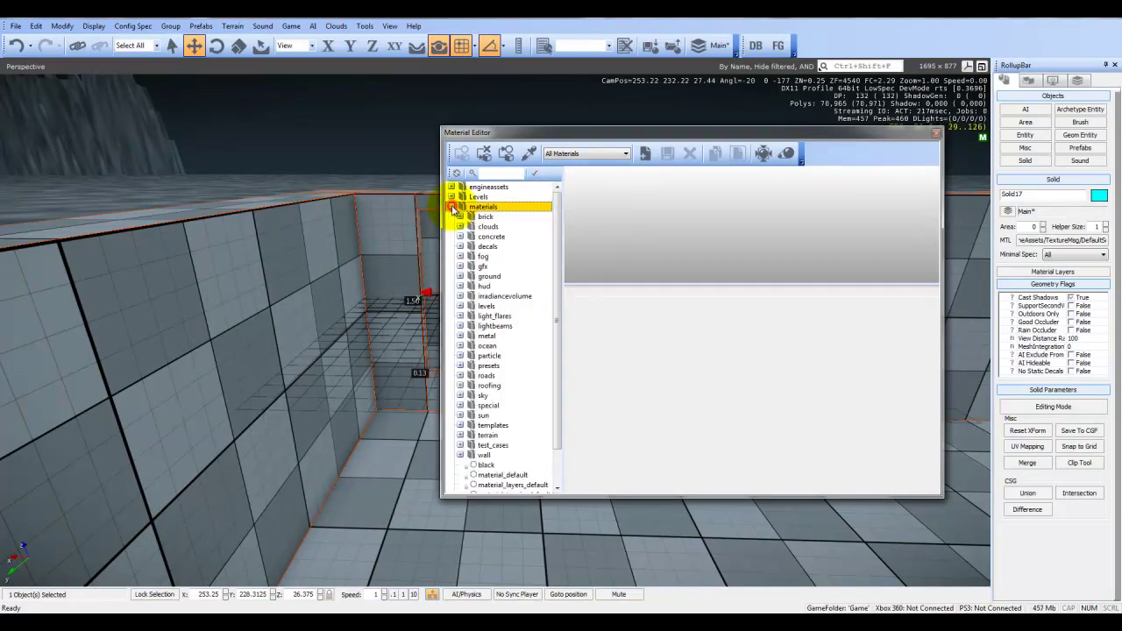
{"action": "left_click_drag", "start_coordinate": [557, 303], "coordinate": [556, 298]}
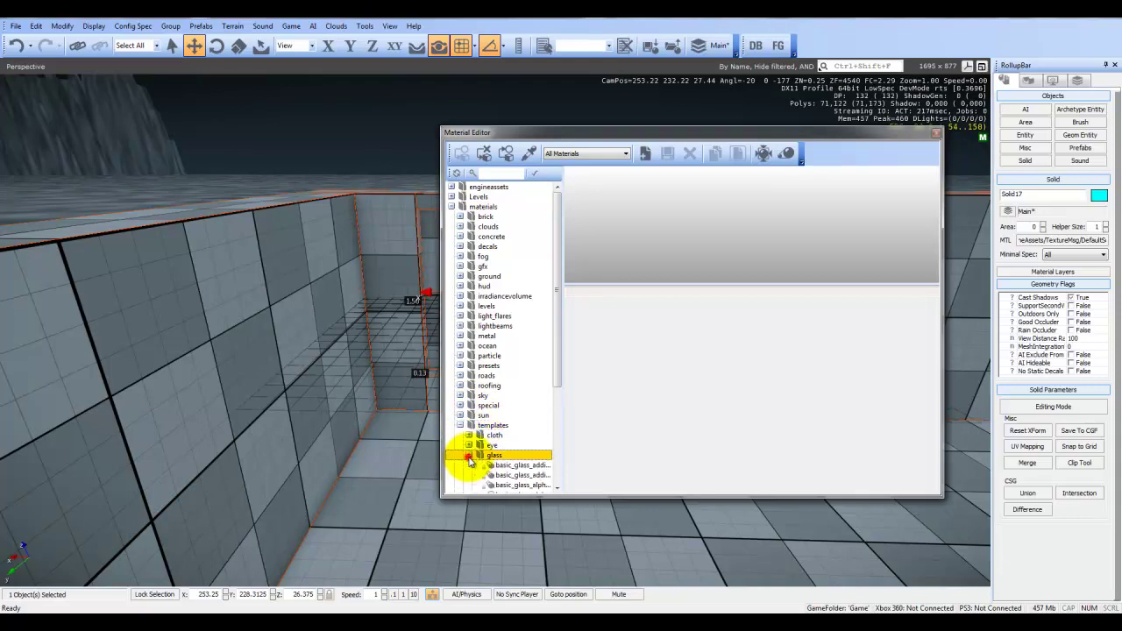
{"action": "scroll", "coordinate": [497, 464], "scroll_direction": "down", "scroll_amount": 2}
{"action": "left_click", "coordinate": [512, 436]}
{"action": "left_click", "coordinate": [467, 155]}
{"action": "right_click_drag", "start_coordinate": [304, 176], "coordinate": [306, 175]}
{"action": "left_click", "coordinate": [938, 132]}
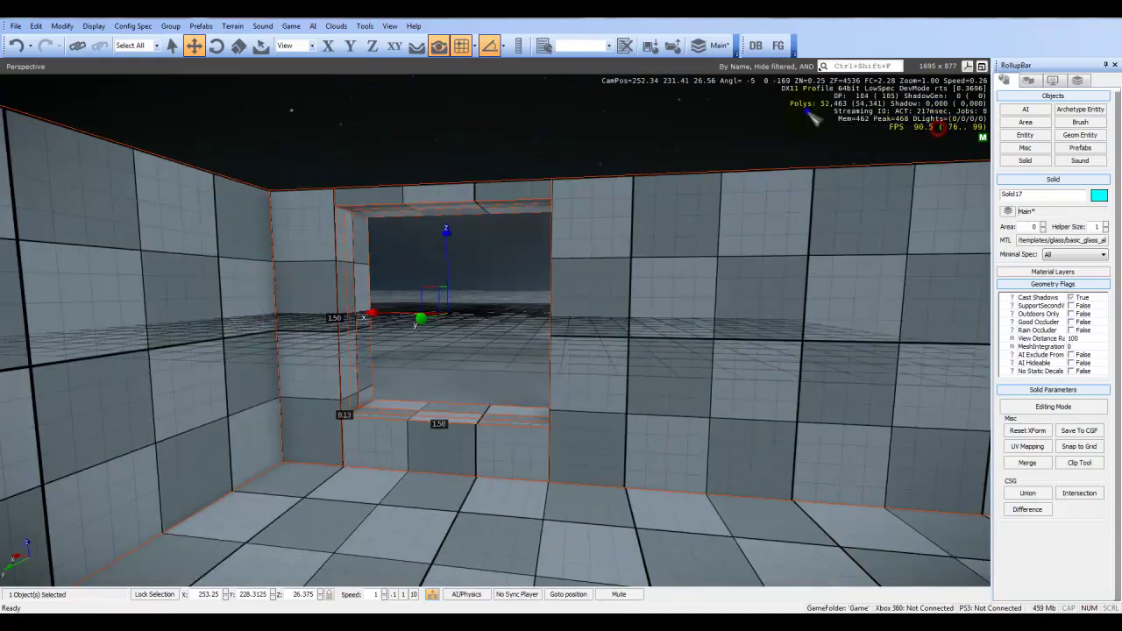
- Test the glass window in game mode by shooting at it, then return to editing
{"action": "key", "text": "ctrl+g"}
{"action": "key", "text": "w"}
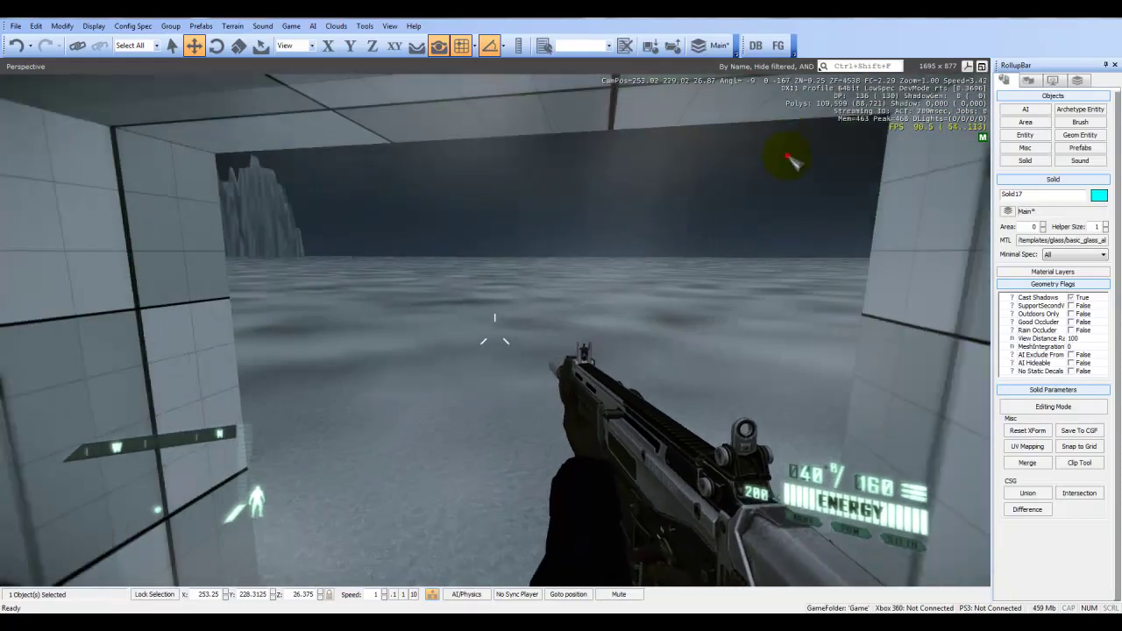
{"action": "left_click", "coordinate": [794, 161]}
{"action": "left_click", "coordinate": [791, 160]}
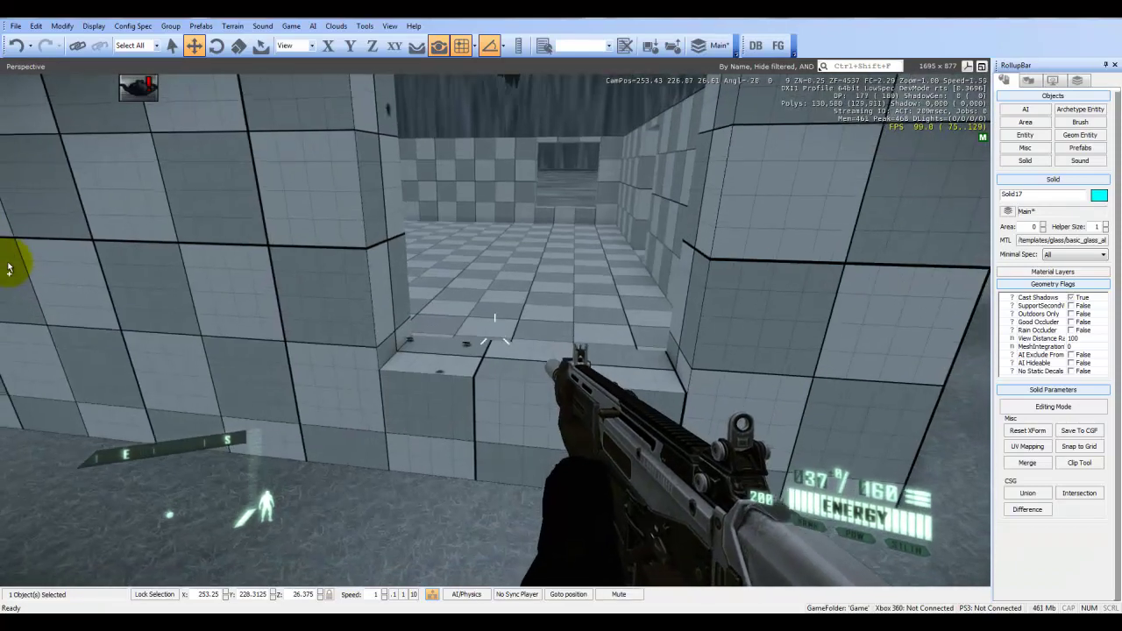
{"action": "key", "text": "Escape"}
- Clone the glass pane along X to 246.75, into the other window opening of the same wall
{"action": "right_click_drag", "start_coordinate": [752, 107], "coordinate": [754, 109]}
{"action": "key", "text": "s"}
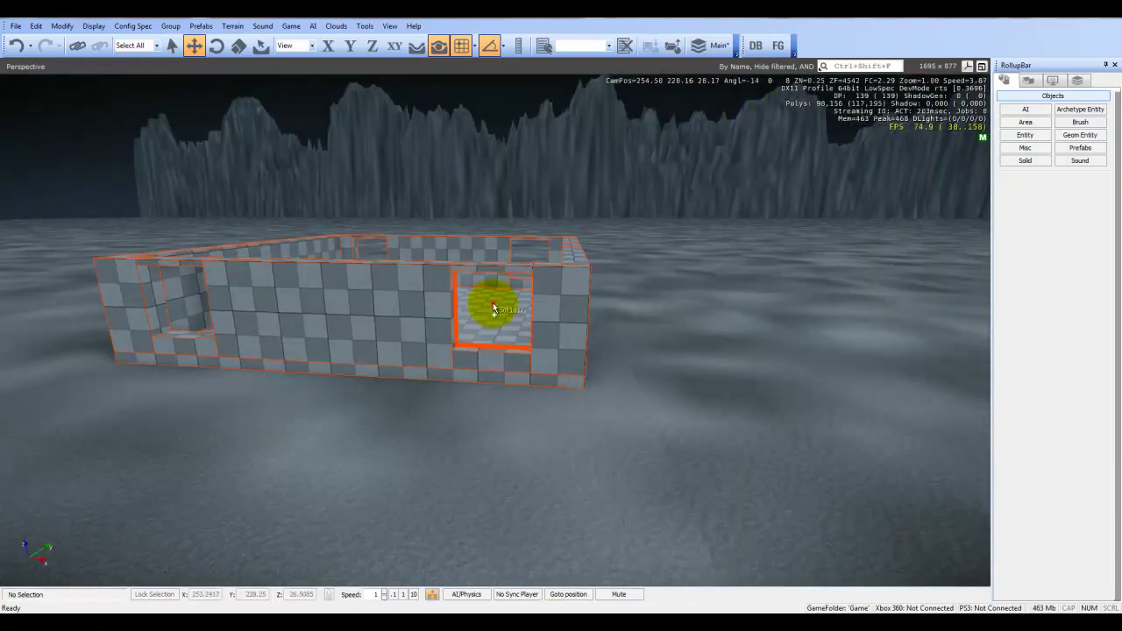
{"action": "left_click", "coordinate": [493, 307]}
{"action": "key", "text": "a"}
{"action": "right_click_drag", "start_coordinate": [606, 318], "coordinate": [605, 314]}
{"action": "key", "text": "w"}
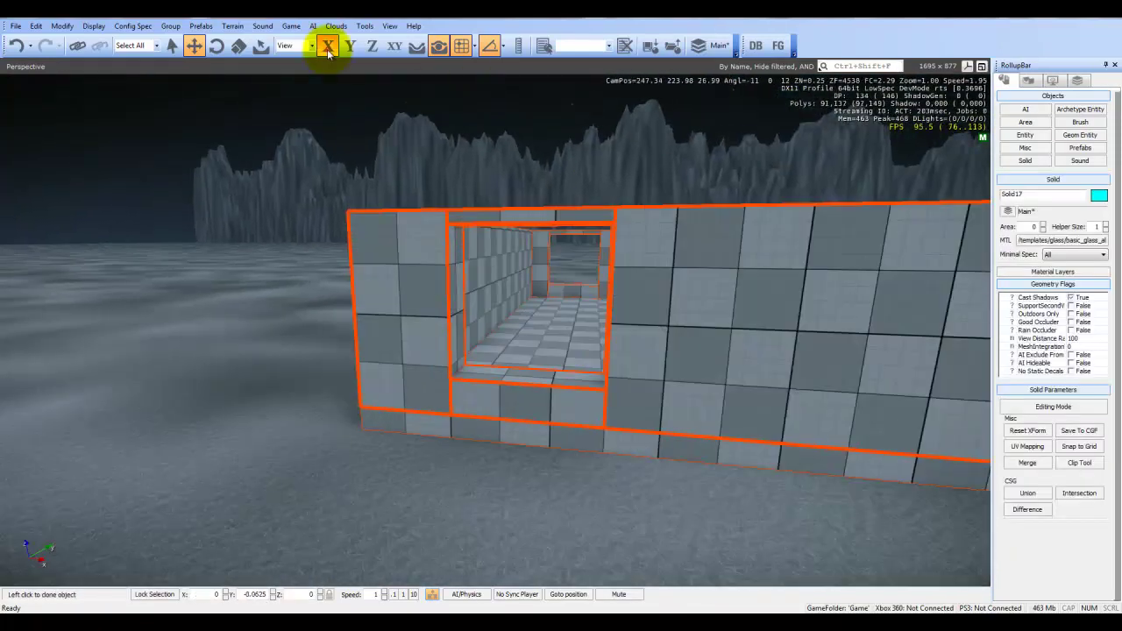
{"action": "right_click_drag", "start_coordinate": [658, 340], "coordinate": [660, 343]}
{"action": "key", "text": "a"}
{"action": "key", "text": "s"}
- Clone both glass panes together along Y to 237.4375, into the two window openings of the opposite wall
{"action": "left_click", "coordinate": [621, 323], "text": "ctrl"}
{"action": "right_click_drag", "start_coordinate": [318, 270], "coordinate": [321, 268]}
{"action": "key", "text": "a"}
{"action": "key", "text": "w"}
{"action": "key", "text": "w"}
{"action": "right_click_drag", "start_coordinate": [502, 368], "coordinate": [499, 364]}
{"action": "key", "text": "s"}
{"action": "left_click_drag", "start_coordinate": [463, 374], "coordinate": [450, 360]}
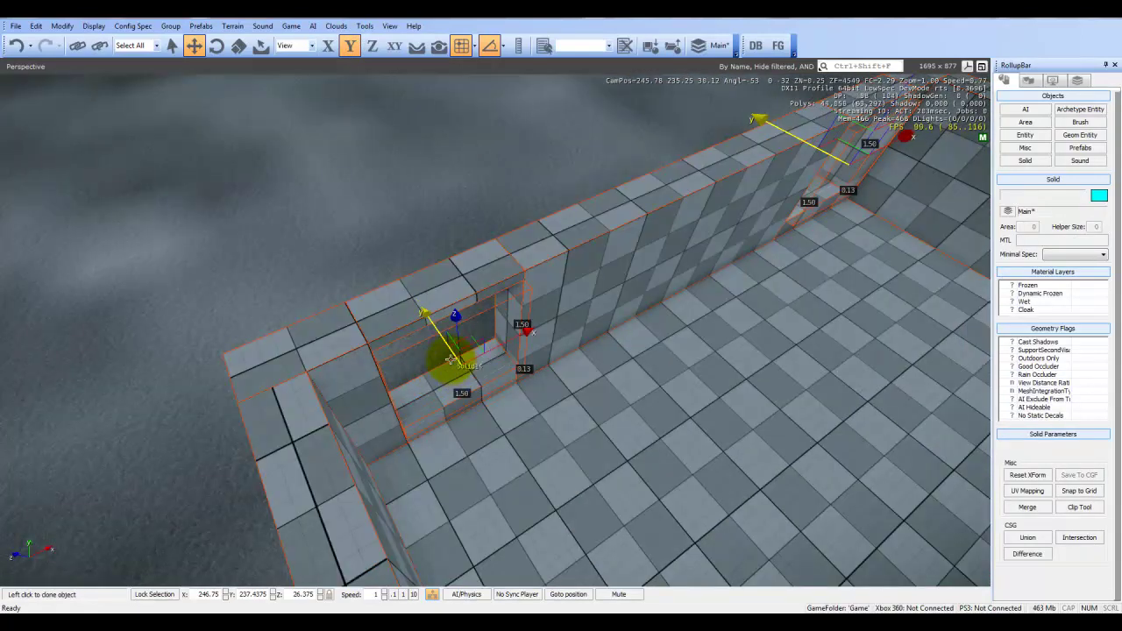
{"action": "left_click", "coordinate": [299, 249]}
- Assign the brick_wall_02 material from materials/brick to the windowed wall at Y 237.75
{"action": "scroll", "coordinate": [319, 241], "scroll_direction": "down", "scroll_amount": 5}
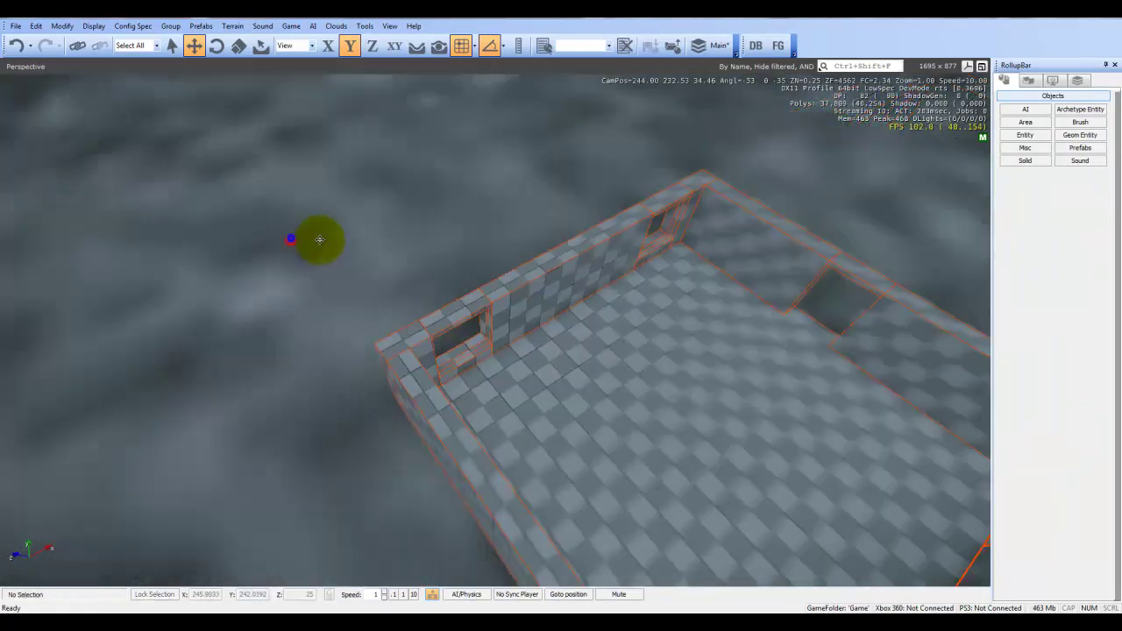
{"action": "right_click_drag", "start_coordinate": [318, 240], "coordinate": [351, 246]}
{"action": "scroll", "coordinate": [438, 370], "scroll_direction": "up", "scroll_amount": 5}
{"action": "right_click_drag", "start_coordinate": [466, 371], "coordinate": [446, 352]}
{"action": "left_click", "coordinate": [356, 260]}
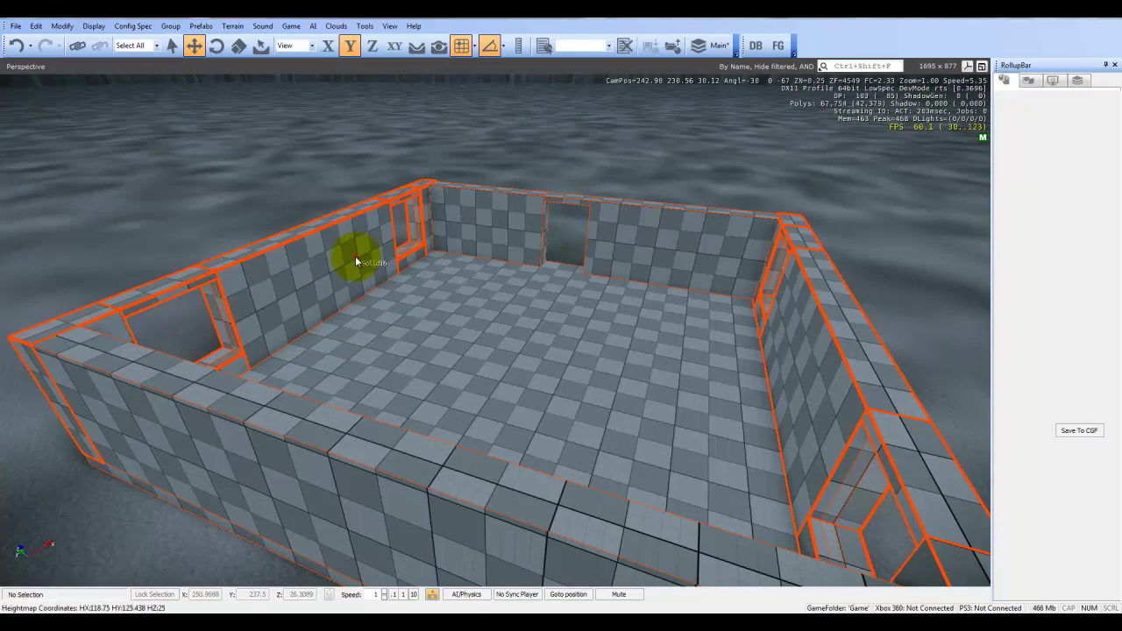
{"action": "key", "text": "m"}
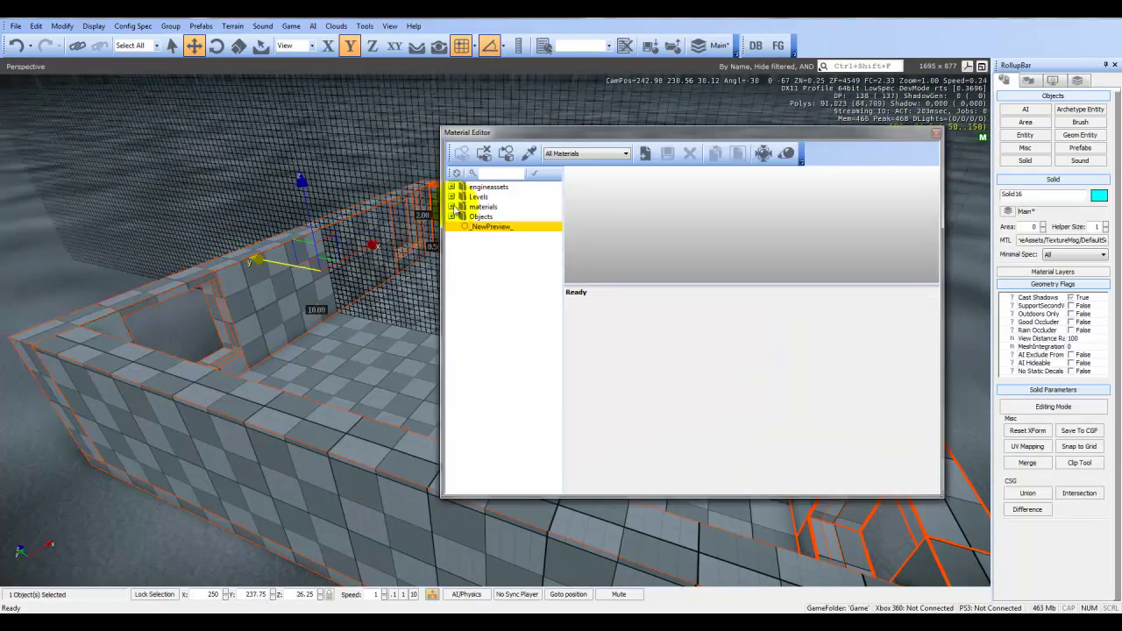
{"action": "left_click", "coordinate": [452, 207]}
{"action": "left_click", "coordinate": [459, 217]}
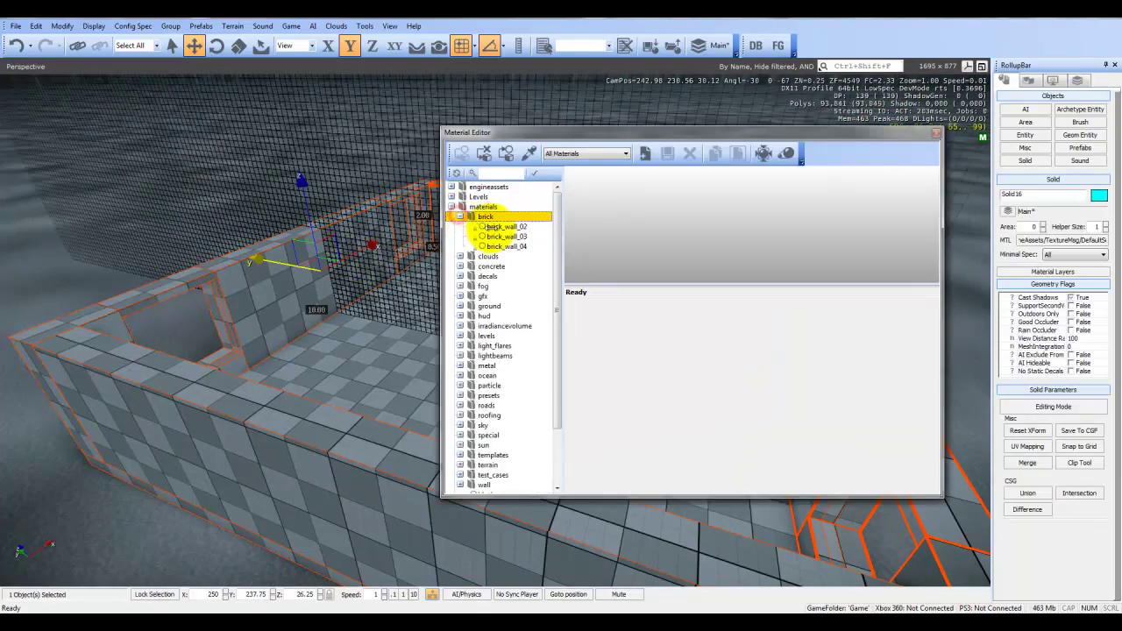
{"action": "left_click", "coordinate": [491, 226]}
{"action": "left_click", "coordinate": [460, 155]}
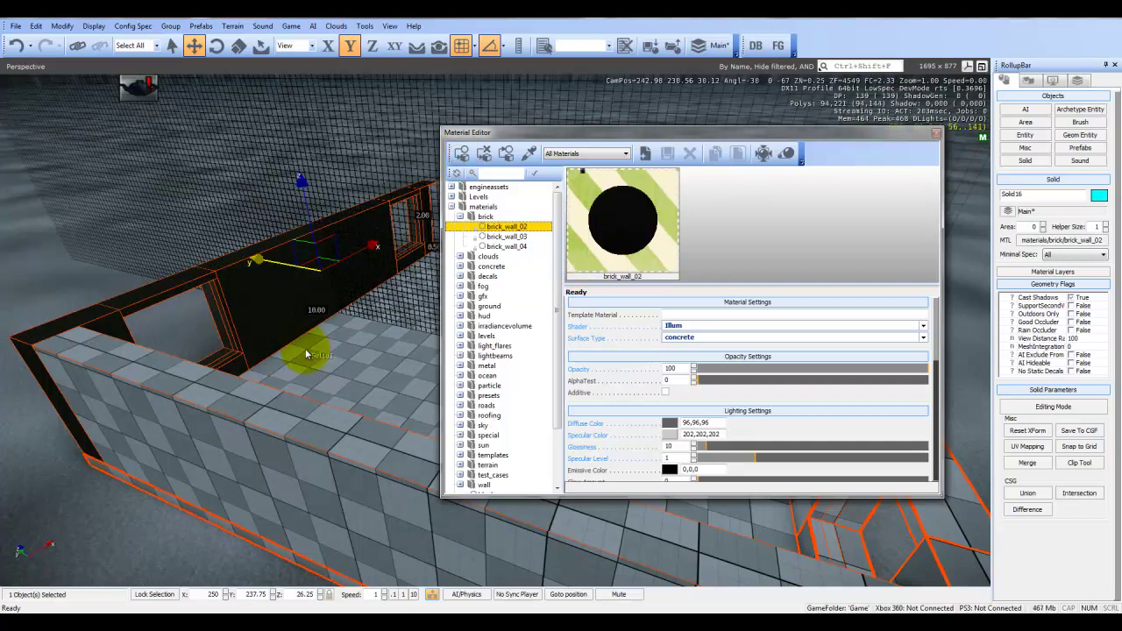
- Assign the same brick_wall_02 material to the remaining walls of the room
{"action": "right_click_drag", "start_coordinate": [305, 349], "coordinate": [151, 309]}
{"action": "left_click", "coordinate": [122, 338], "text": "ctrl"}
{"action": "right_click_drag", "start_coordinate": [134, 346], "coordinate": [136, 348]}
{"action": "left_click", "coordinate": [216, 384], "text": "ctrl"}
{"action": "left_click", "coordinate": [464, 158]}
- Try ceiling_concrete_01 on the floor solid, and replace it with the floor_concrete_trai... material from materials/concrete
{"action": "right_click_drag", "start_coordinate": [263, 267], "coordinate": [274, 271]}
{"action": "left_click", "coordinate": [241, 310]}
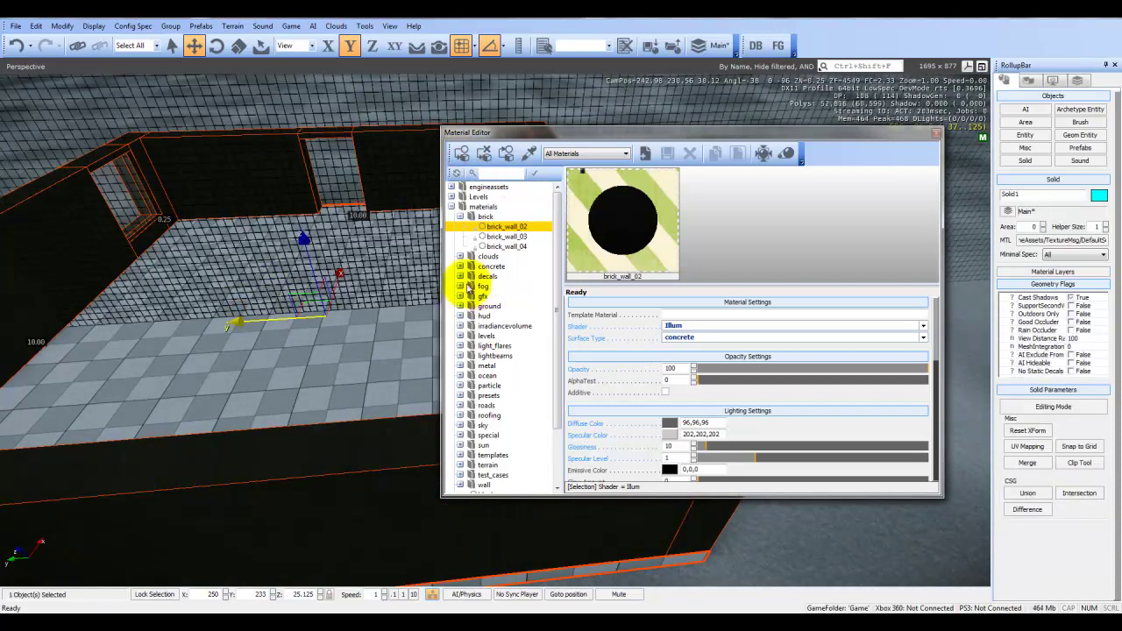
{"action": "left_click", "coordinate": [460, 267]}
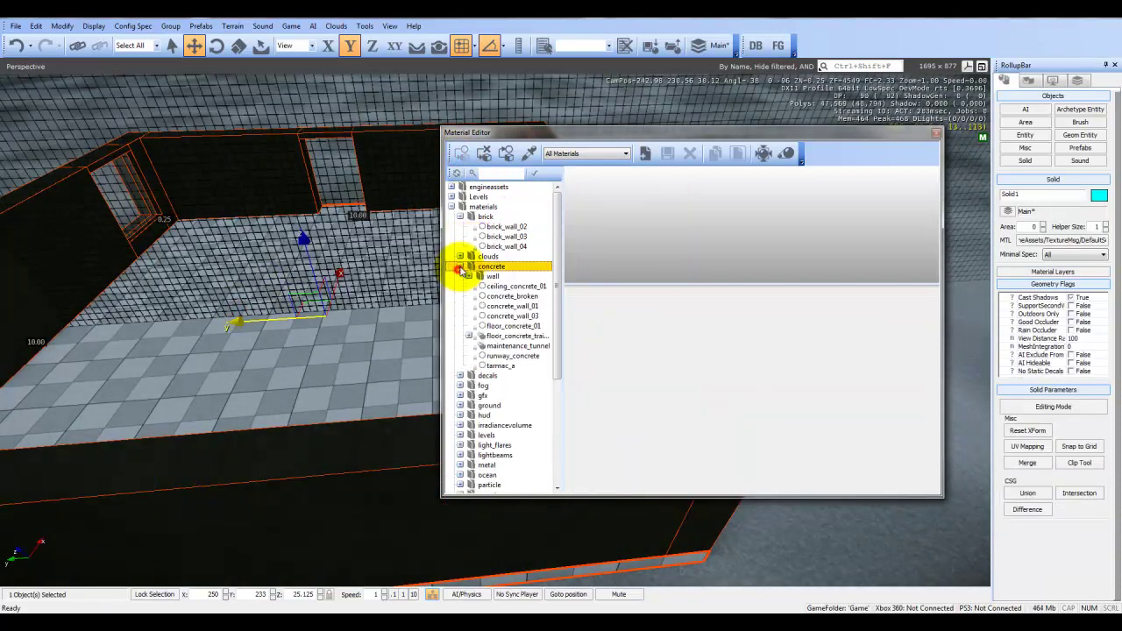
{"action": "left_click", "coordinate": [489, 287]}
{"action": "left_click", "coordinate": [468, 148]}
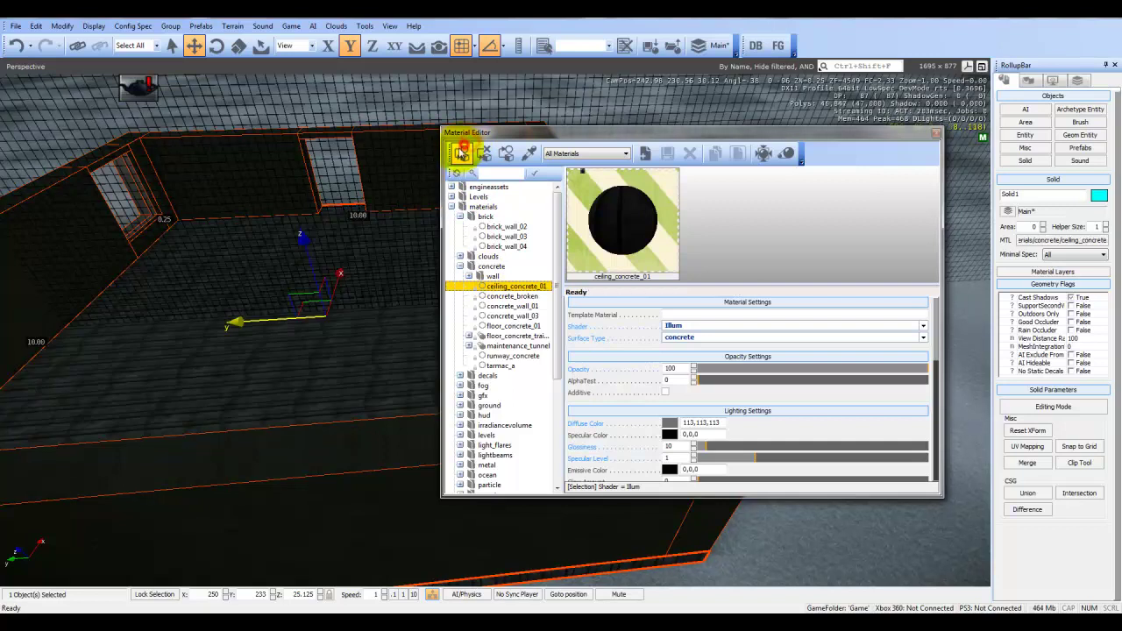
{"action": "right_click_drag", "start_coordinate": [281, 235], "coordinate": [292, 240]}
{"action": "key", "text": "w"}
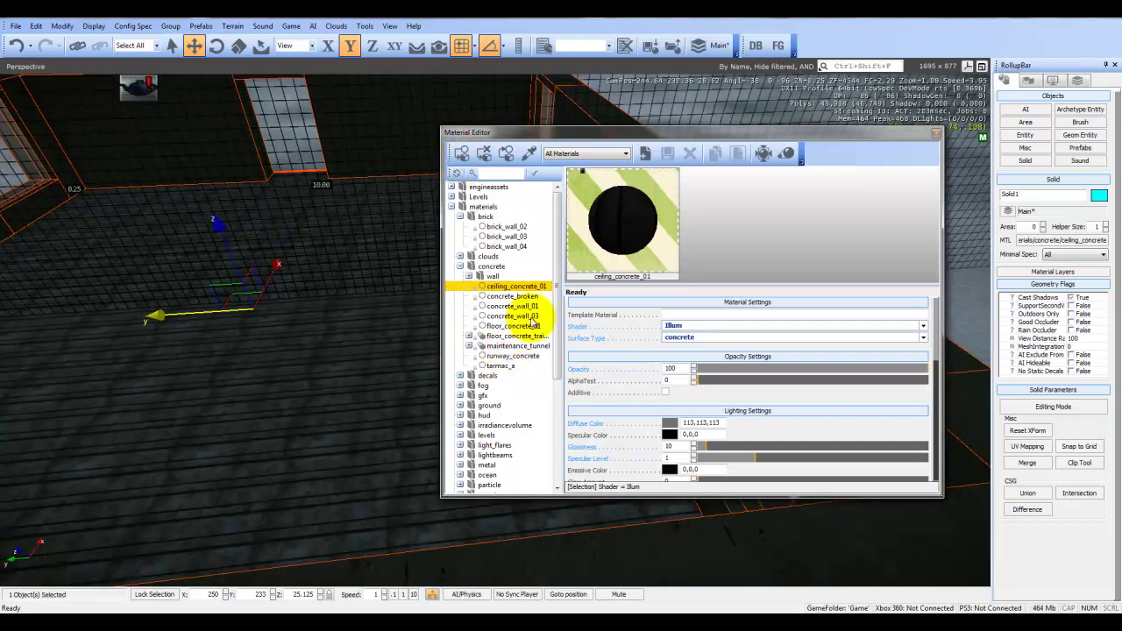
{"action": "left_click", "coordinate": [516, 336]}
{"action": "left_click", "coordinate": [461, 154]}
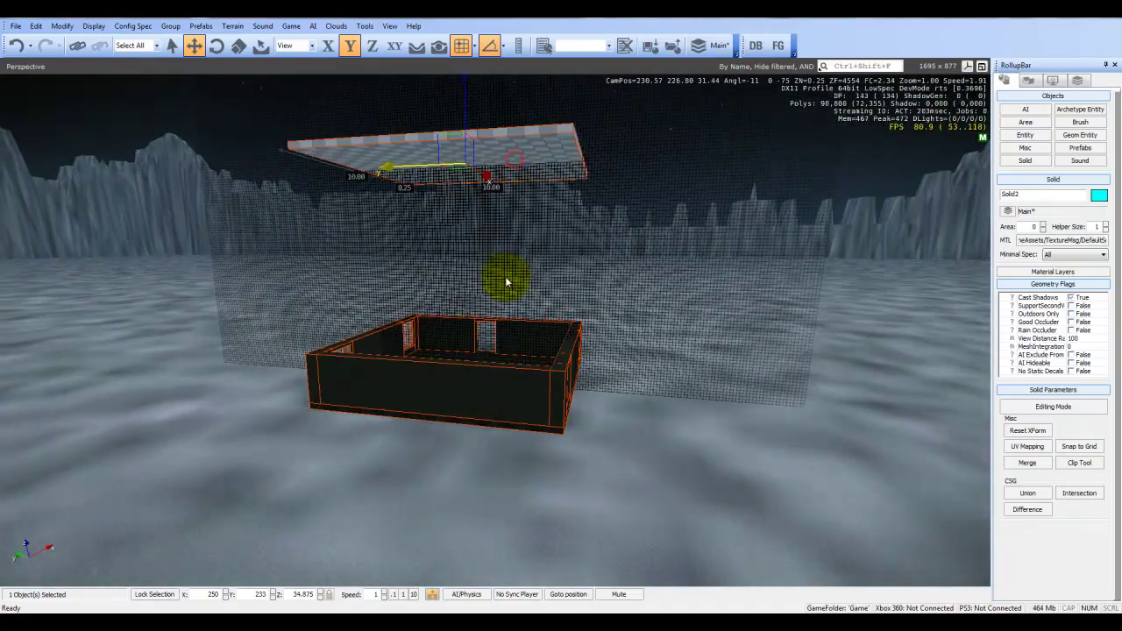
- Test the textured room in game mode by shooting the window glass and viewing the interior, and return to editing
{"action": "key", "text": "w"}
{"action": "right_click_drag", "start_coordinate": [505, 282], "coordinate": [508, 289]}
{"action": "key", "text": "ctrl+g"}
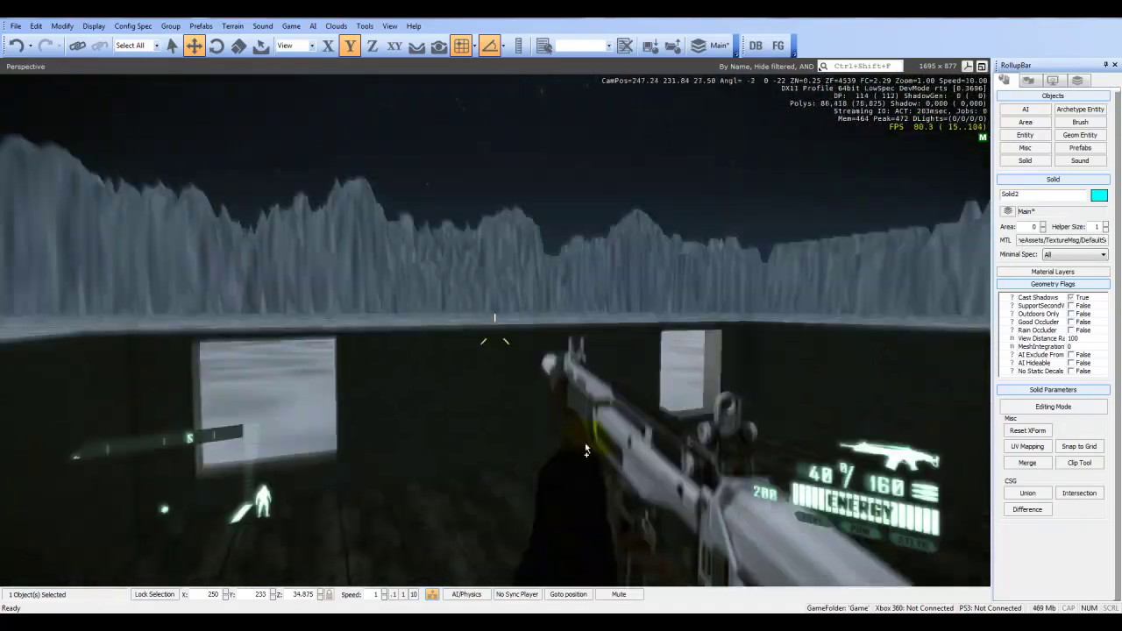
{"action": "left_click", "coordinate": [672, 591]}
{"action": "key", "text": "w"}
{"action": "left_click", "coordinate": [405, 212]}
{"action": "left_click", "coordinate": [35, 245]}
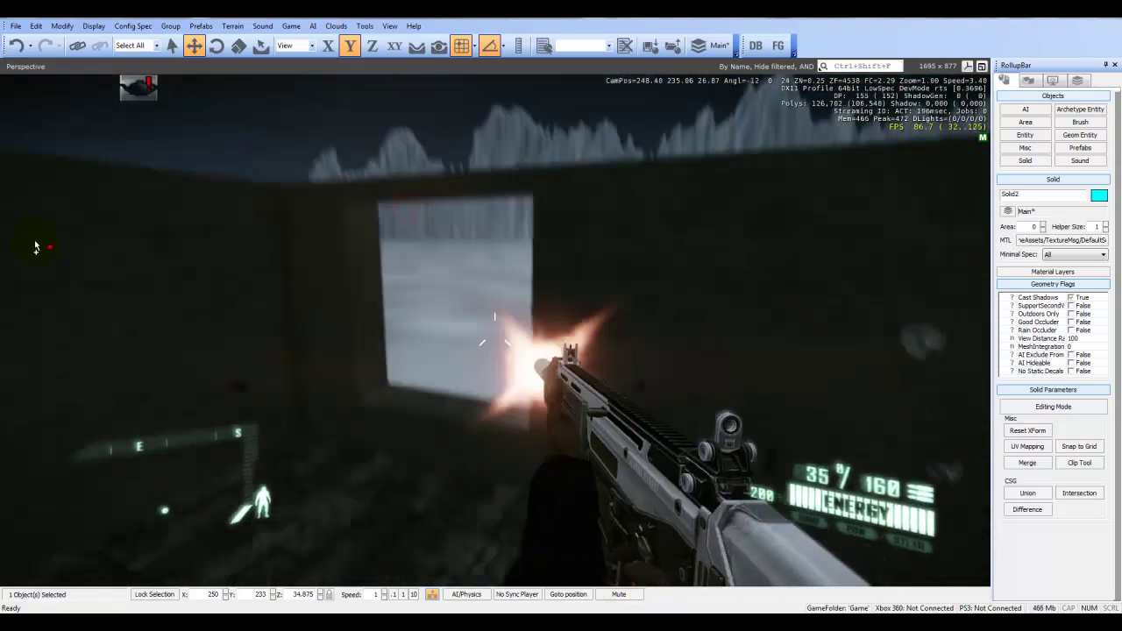
{"action": "left_click", "coordinate": [47, 245]}
{"action": "left_click", "coordinate": [25, 234]}
{"action": "left_click", "coordinate": [45, 236]}
{"action": "left_click", "coordinate": [45, 261]}
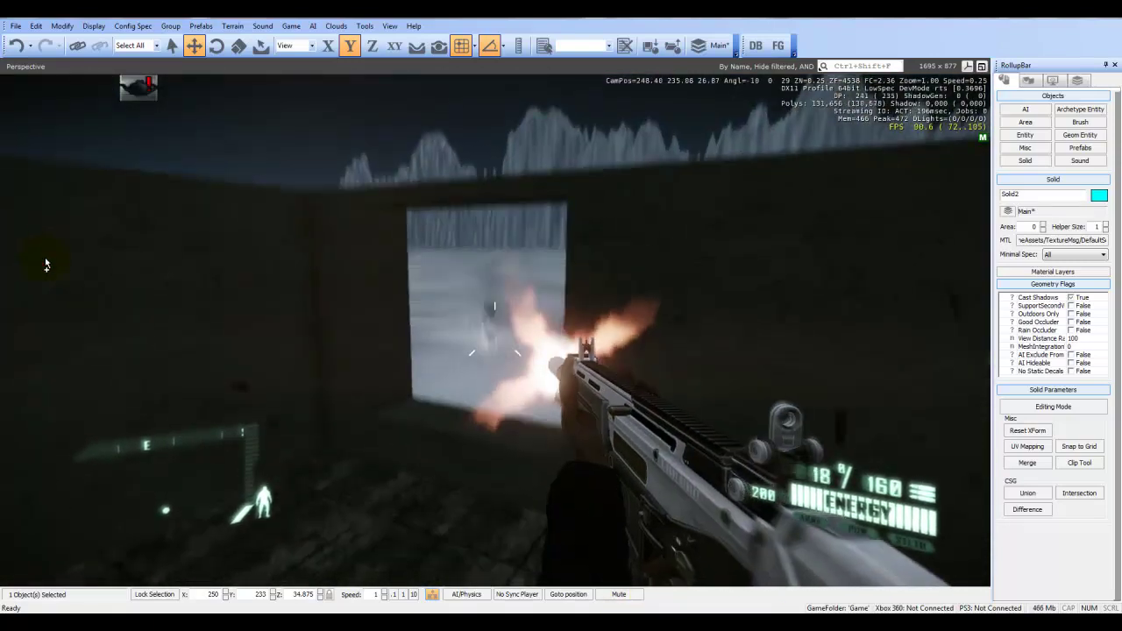
{"action": "key", "text": "w"}
{"action": "key", "text": "w"}
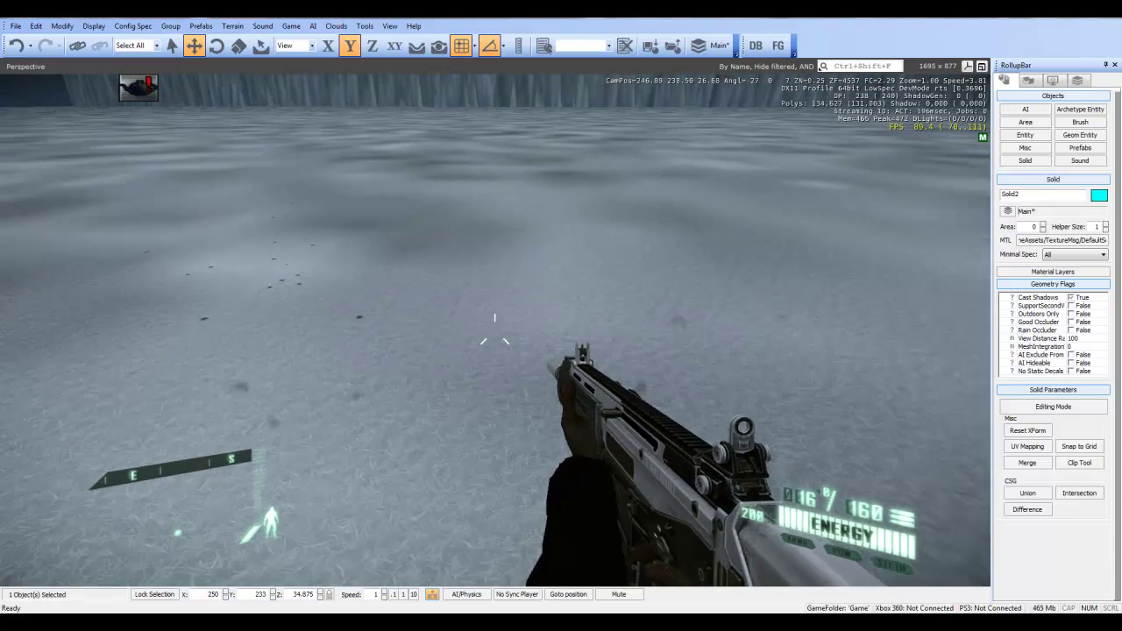
{"action": "left_click", "coordinate": [36, 161]}
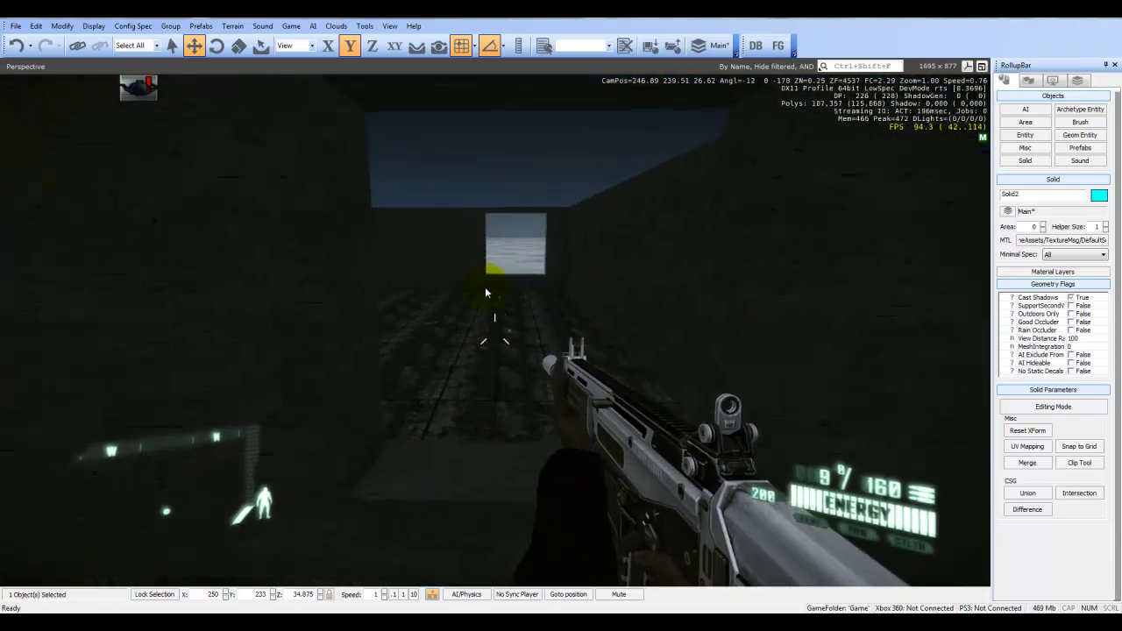
{"action": "key", "text": "Escape"}
- Lower the floating roof slab along Z to 27.375 so it rests on the walls
{"action": "mouse_move", "coordinate": [747, 410]}
{"action": "right_mouse_down"}
{"action": "mouse_move", "coordinate": [762, 424]}
{"action": "mouse_move", "coordinate": [755, 398]}
{"action": "right_mouse_up"}
{"action": "key", "text": "s"}
{"action": "key", "text": "s"}
{"action": "key", "text": "a"}
{"action": "key", "text": "w"}
{"action": "key", "text": "s"}
{"action": "key", "text": "w"}
{"action": "key", "text": "s"}
{"action": "key", "text": "s"}
{"action": "left_click", "coordinate": [600, 232]}
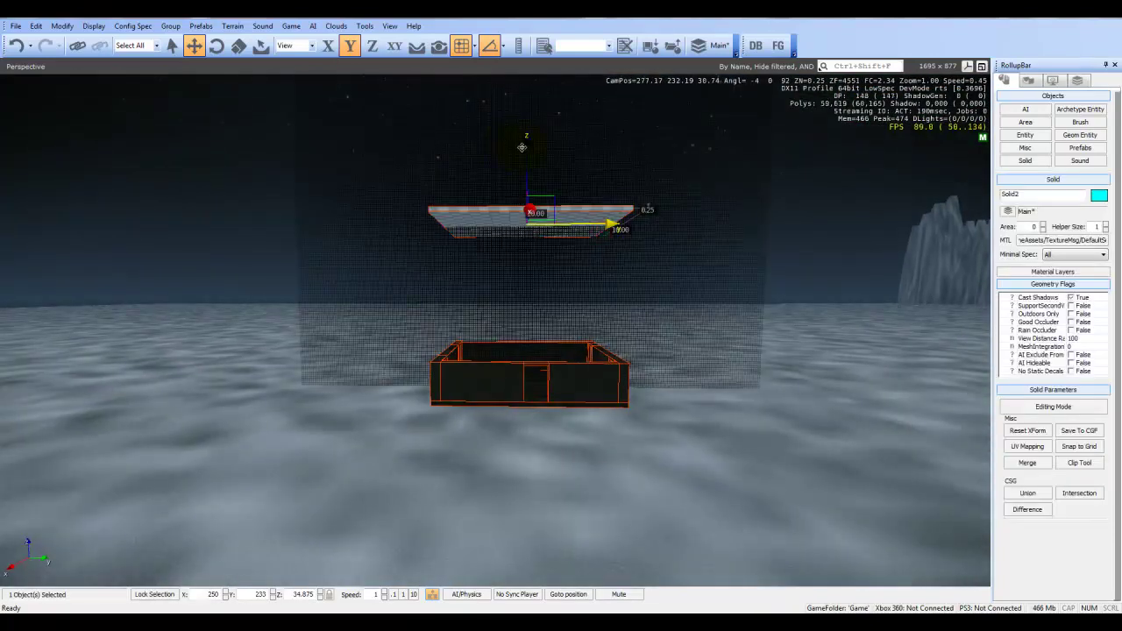
{"action": "left_click", "coordinate": [531, 147]}
{"action": "left_click", "coordinate": [535, 214]}
{"action": "left_click_drag", "start_coordinate": [528, 170], "coordinate": [539, 299]}
{"action": "left_click", "coordinate": [792, 476]}
{"action": "key", "text": "w"}
{"action": "mouse_move", "coordinate": [792, 476]}
{"action": "right_mouse_down"}
{"action": "mouse_move", "coordinate": [799, 487]}
{"action": "mouse_move", "coordinate": [791, 478]}
{"action": "right_mouse_up"}
{"action": "key", "text": "s"}
{"action": "key", "text": "w"}
{"action": "key", "text": "s"}
{"action": "left_click", "coordinate": [1024, 162]}
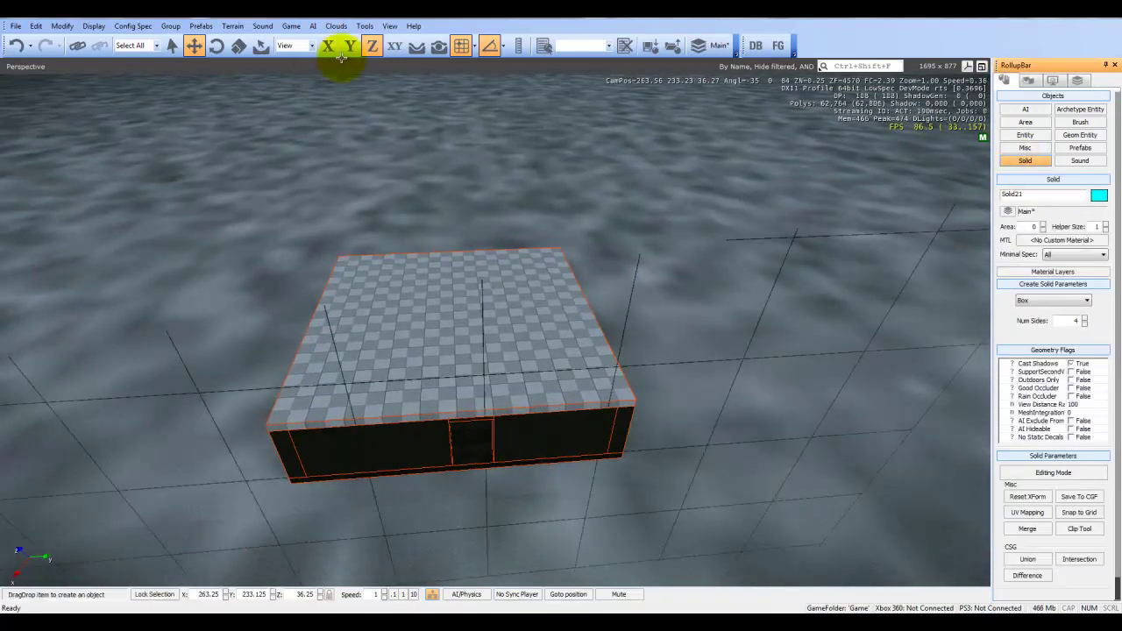
{"action": "left_click", "coordinate": [346, 274]}
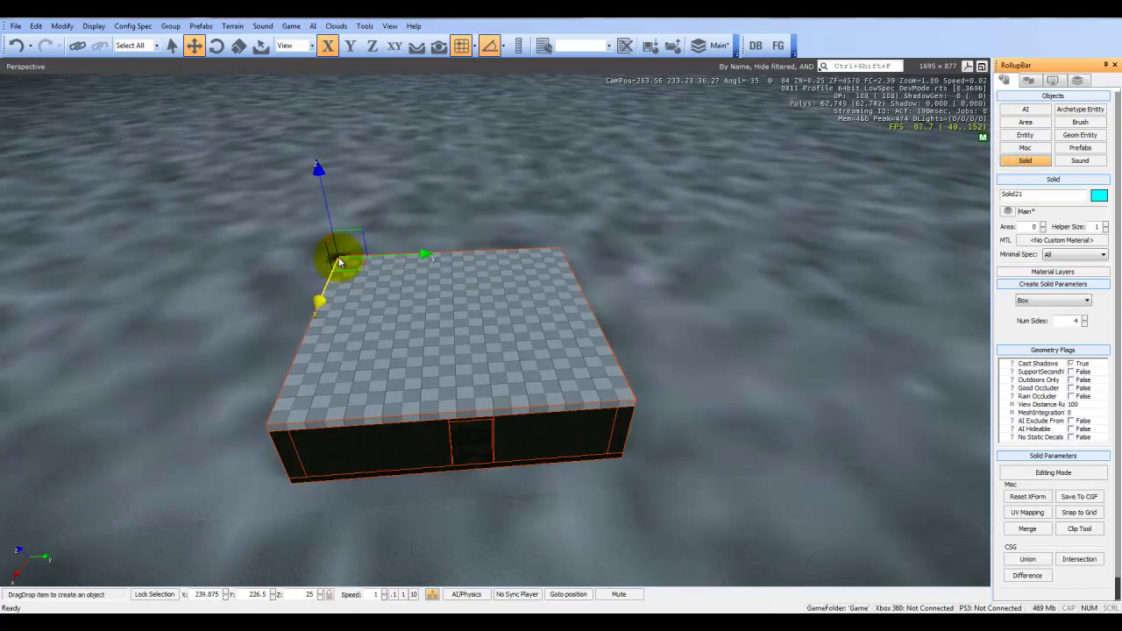
{"action": "left_click", "coordinate": [769, 321]}
{"action": "key", "text": "Delete"}
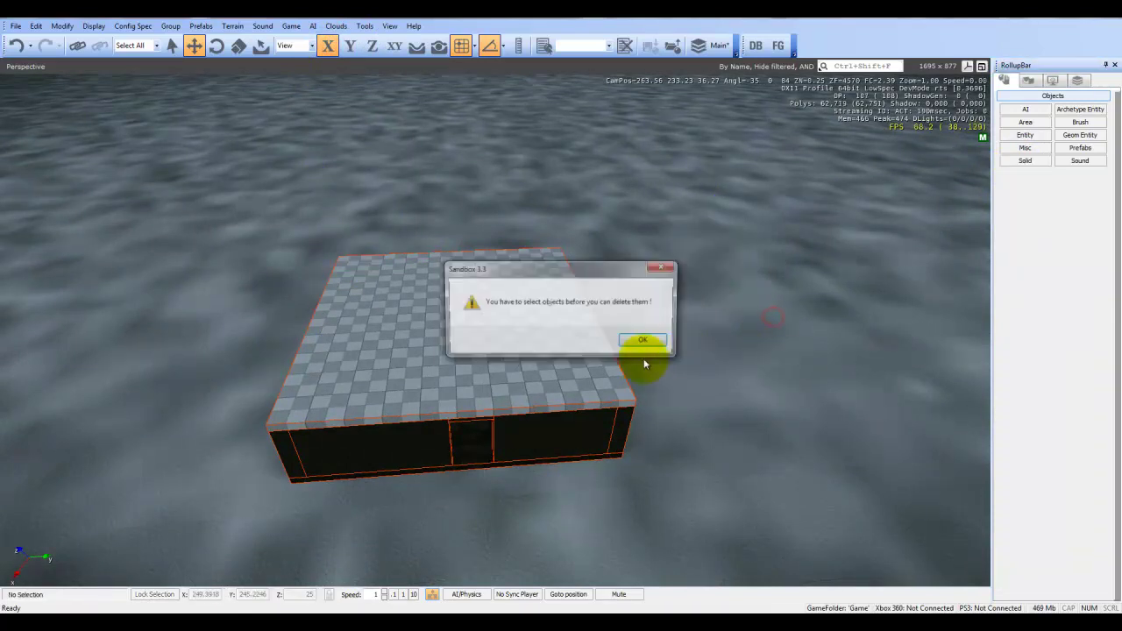
{"action": "left_click", "coordinate": [630, 343]}
- Clone the roof slab along Z to 27.625, directly on top of the existing roof
{"action": "left_click", "coordinate": [516, 357]}
{"action": "key", "text": "ctrl+c"}
{"action": "mouse_move", "coordinate": [508, 322]}
{"action": "right_mouse_down"}
{"action": "mouse_move", "coordinate": [471, 296]}
{"action": "mouse_move", "coordinate": [423, 76]}
{"action": "right_mouse_up"}
{"action": "key", "text": "w"}
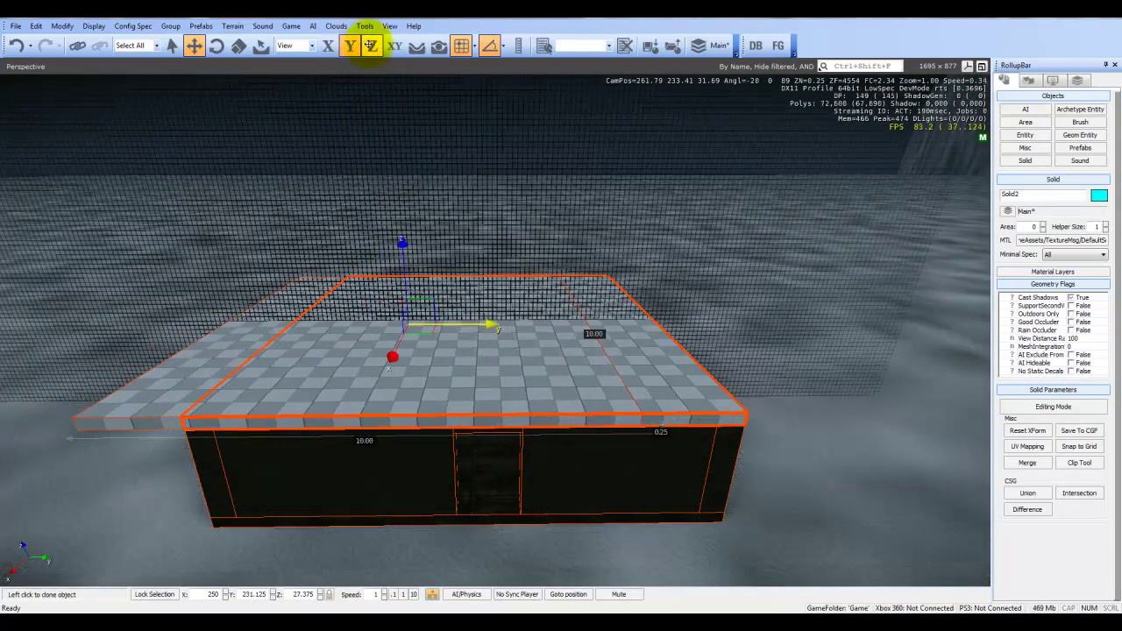
{"action": "left_click", "coordinate": [372, 45]}
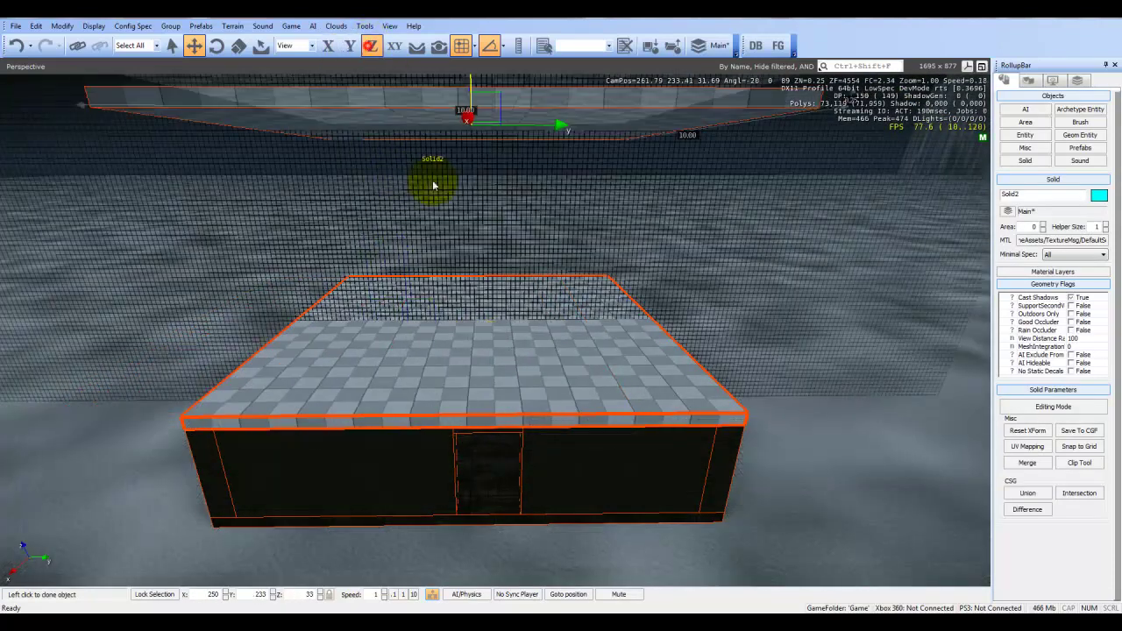
{"action": "right_click_drag", "start_coordinate": [475, 330], "coordinate": [483, 333]}
{"action": "key", "text": "d"}
{"action": "right_click_drag", "start_coordinate": [558, 364], "coordinate": [520, 334]}
{"action": "key", "text": "w"}
- Move the copied slab's side polygon along Y to the roof's middle, reducing the slab's width to 5.00
{"action": "left_click", "coordinate": [1004, 408]}
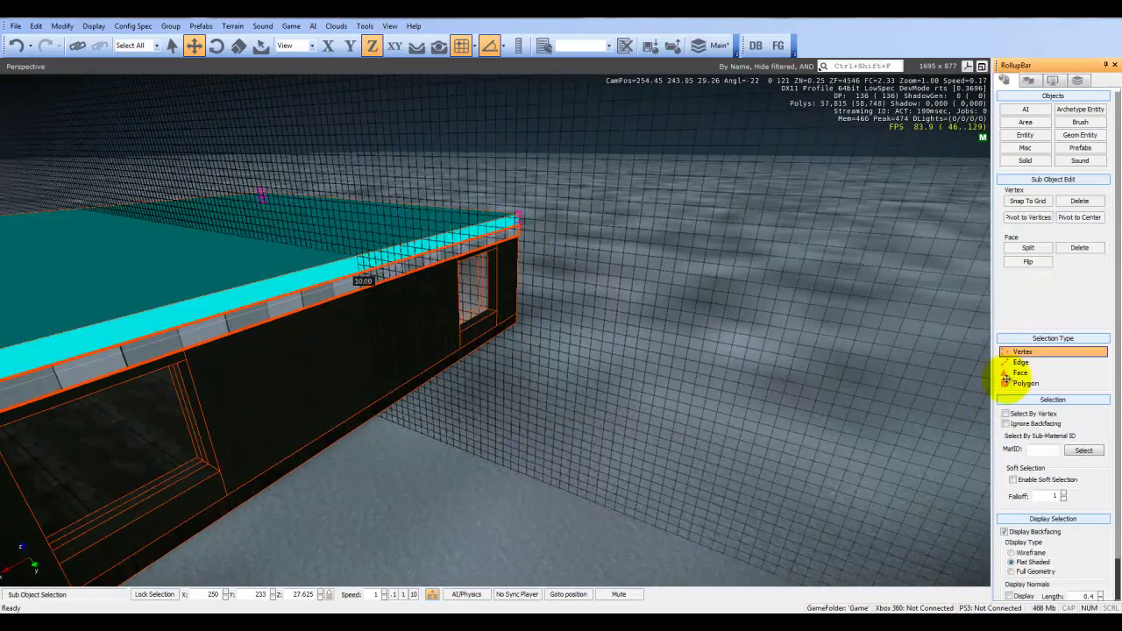
{"action": "left_click", "coordinate": [1021, 383]}
{"action": "left_click", "coordinate": [329, 272]}
{"action": "right_click_drag", "start_coordinate": [352, 296], "coordinate": [612, 339]}
{"action": "key", "text": "a"}
{"action": "key", "text": "s"}
{"action": "left_click_drag", "start_coordinate": [701, 300], "coordinate": [579, 300]}
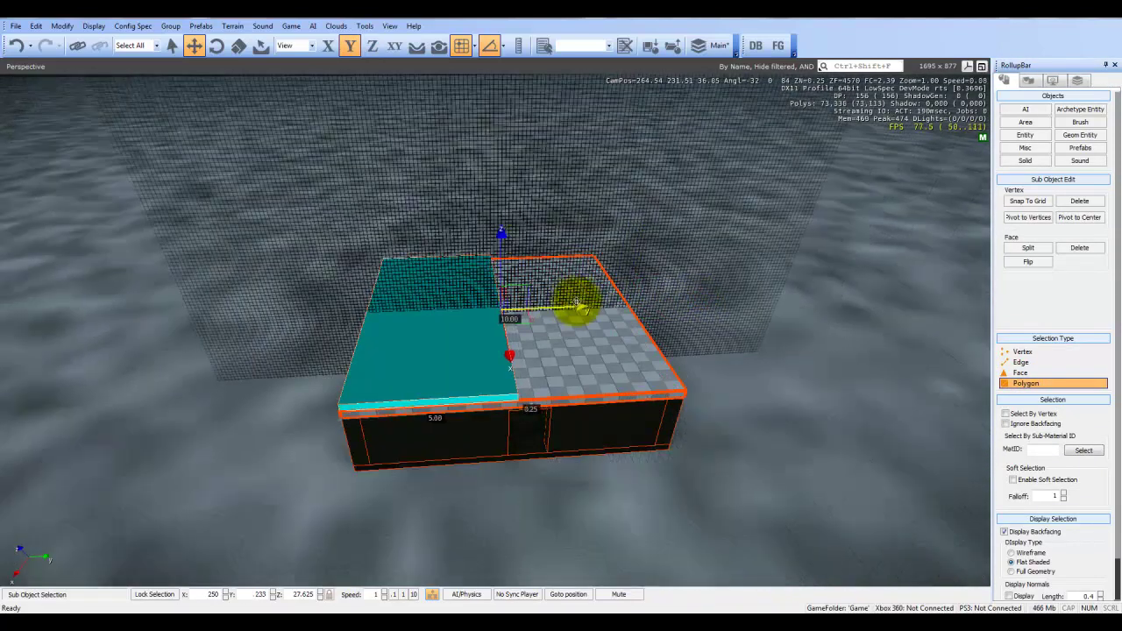
{"action": "key", "text": "Escape"}
{"action": "key", "text": "ctrl+c"}
{"action": "left_click", "coordinate": [560, 326]}
{"action": "key", "text": "Delete"}
- Try to raise the half slab's inner side polygon along Z into a slope, and undo the distorted result
{"action": "left_click", "coordinate": [545, 340]}
{"action": "left_click", "coordinate": [472, 373]}
{"action": "right_click_drag", "start_coordinate": [473, 373], "coordinate": [482, 380]}
{"action": "left_click", "coordinate": [1075, 408]}
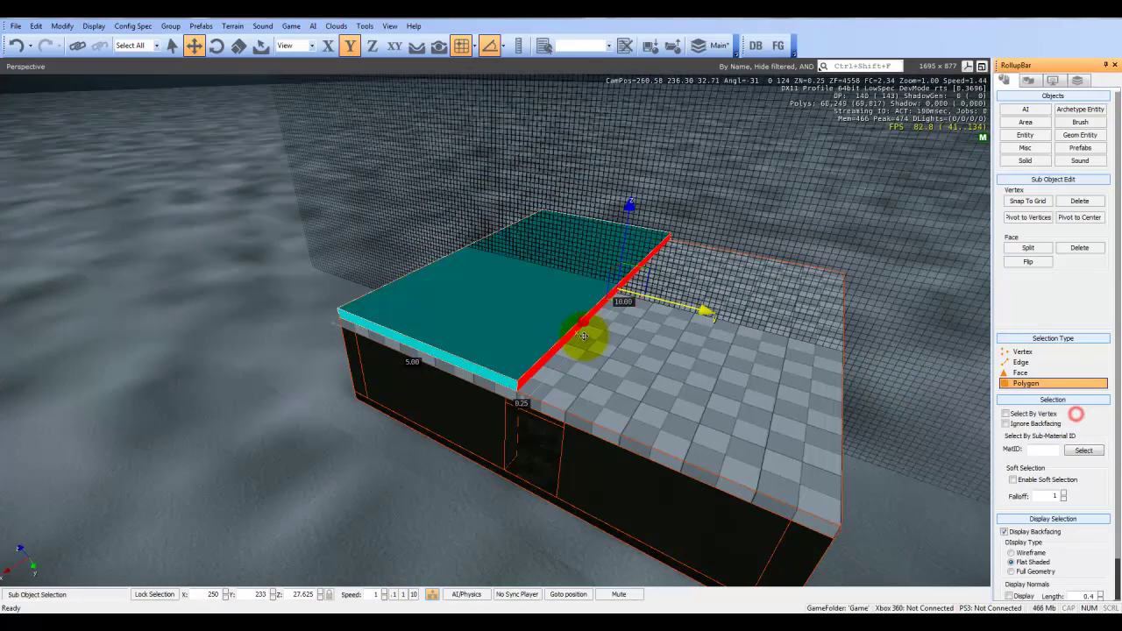
{"action": "left_click_drag", "start_coordinate": [628, 214], "coordinate": [630, 148]}
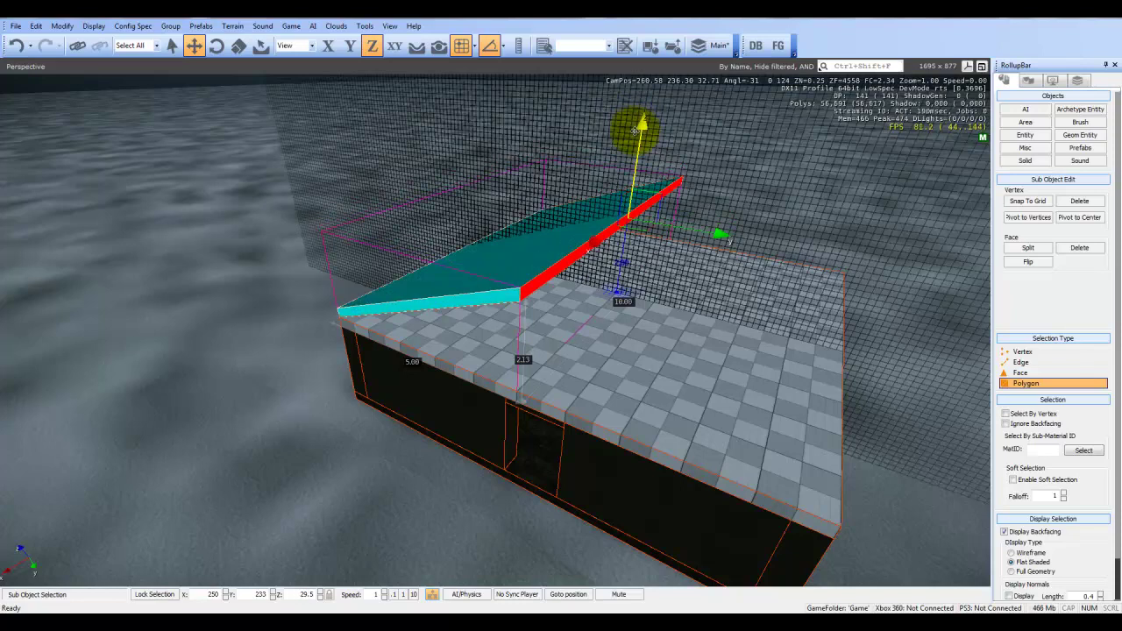
{"action": "left_click_drag", "start_coordinate": [634, 131], "coordinate": [729, 275]}
{"action": "scroll", "coordinate": [730, 275], "scroll_direction": "down", "scroll_amount": 10}
{"action": "left_click", "coordinate": [532, 255]}
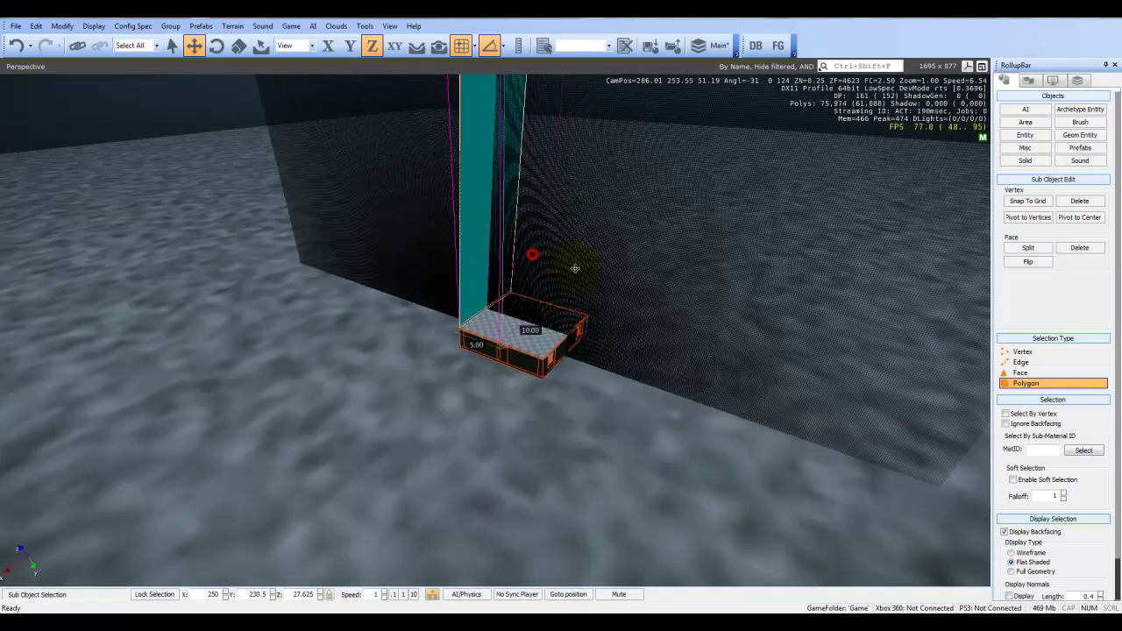
{"action": "right_click_drag", "start_coordinate": [605, 321], "coordinate": [394, 346]}
{"action": "key", "text": "ctrl+z"}
- Select the upper slab's side polygon again and pull it along Y to the middle for a 5.00 width
{"action": "key", "text": "w"}
{"action": "key", "text": "s"}
{"action": "left_click", "coordinate": [529, 388]}
{"action": "key", "text": "d"}
{"action": "key", "text": "w"}
{"action": "left_click", "coordinate": [299, 230]}
{"action": "key", "text": "a"}
{"action": "right_click_drag", "start_coordinate": [299, 230], "coordinate": [321, 226]}
{"action": "left_click_drag", "start_coordinate": [793, 236], "coordinate": [599, 216]}
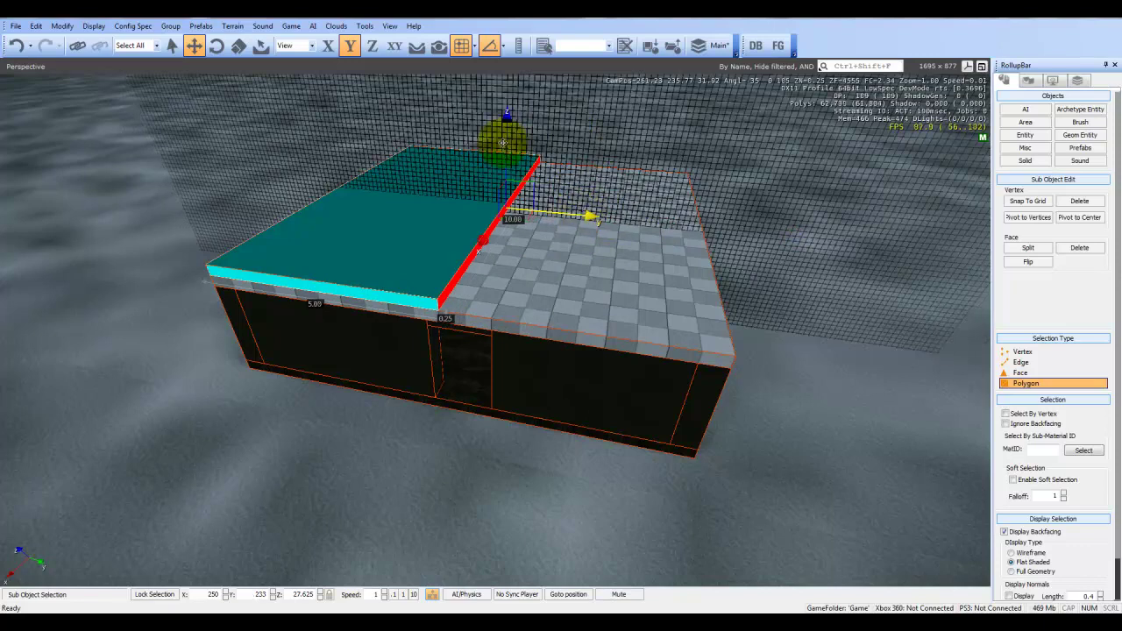
- Raise the half slab's inner side polygon along Z to form a sloped roof half with a total height of 1.88
{"action": "left_click_drag", "start_coordinate": [504, 142], "coordinate": [498, 77]}
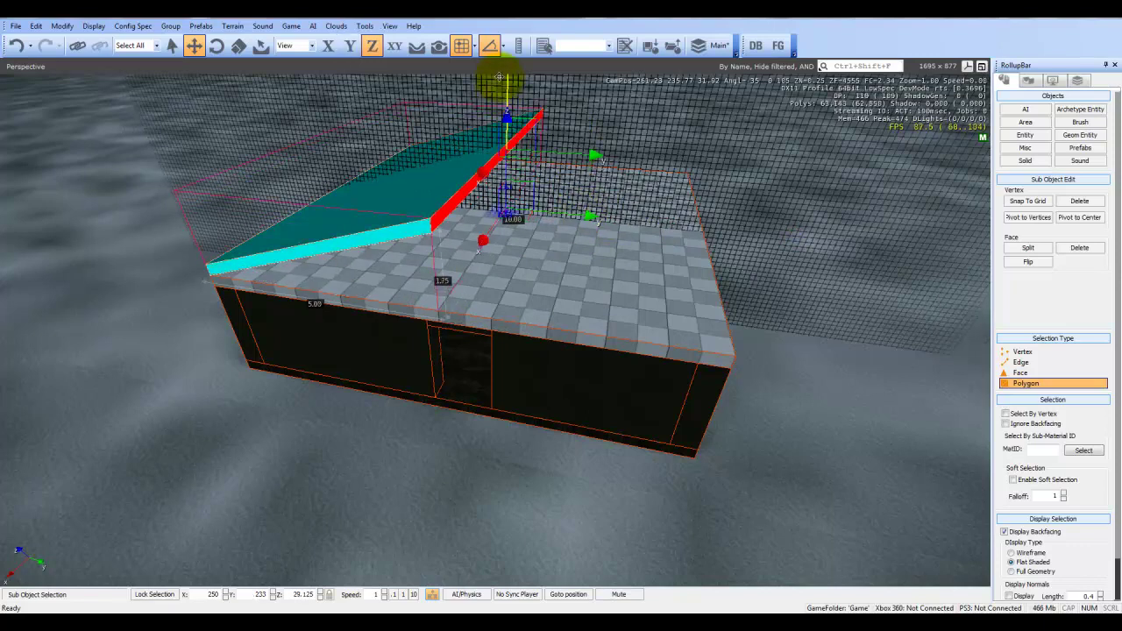
{"action": "right_click_drag", "start_coordinate": [502, 72], "coordinate": [505, 132]}
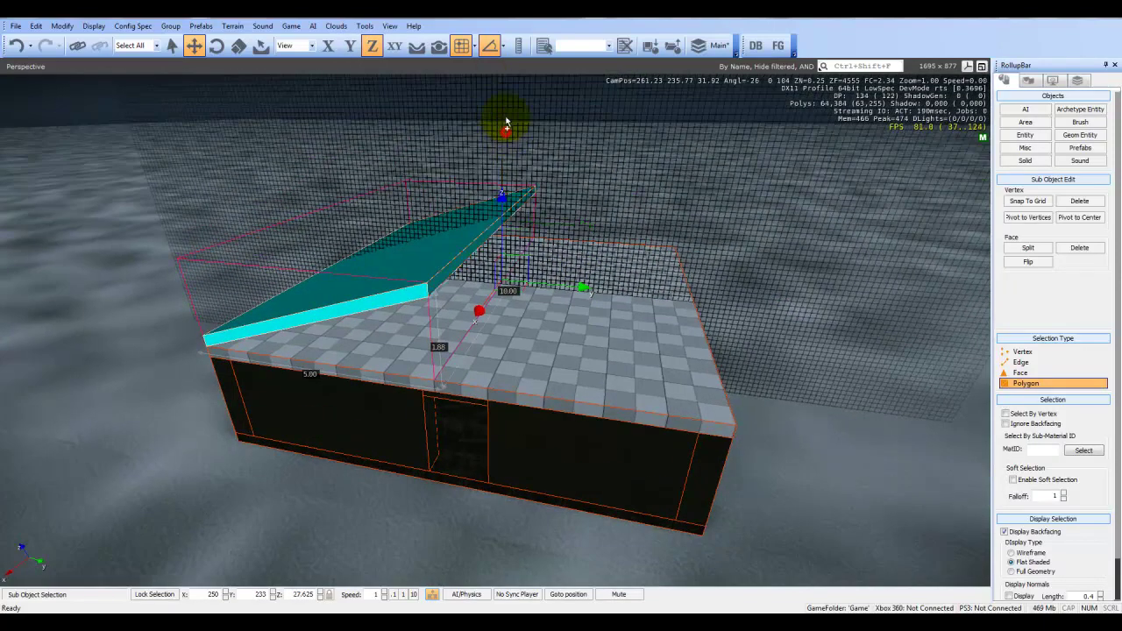
{"action": "key", "text": "Escape"}
- Clone the sloped roof half along Y to 235.5 and rotate the copy 180 degrees about Z to form a gable
{"action": "key", "text": "ctrl+c"}
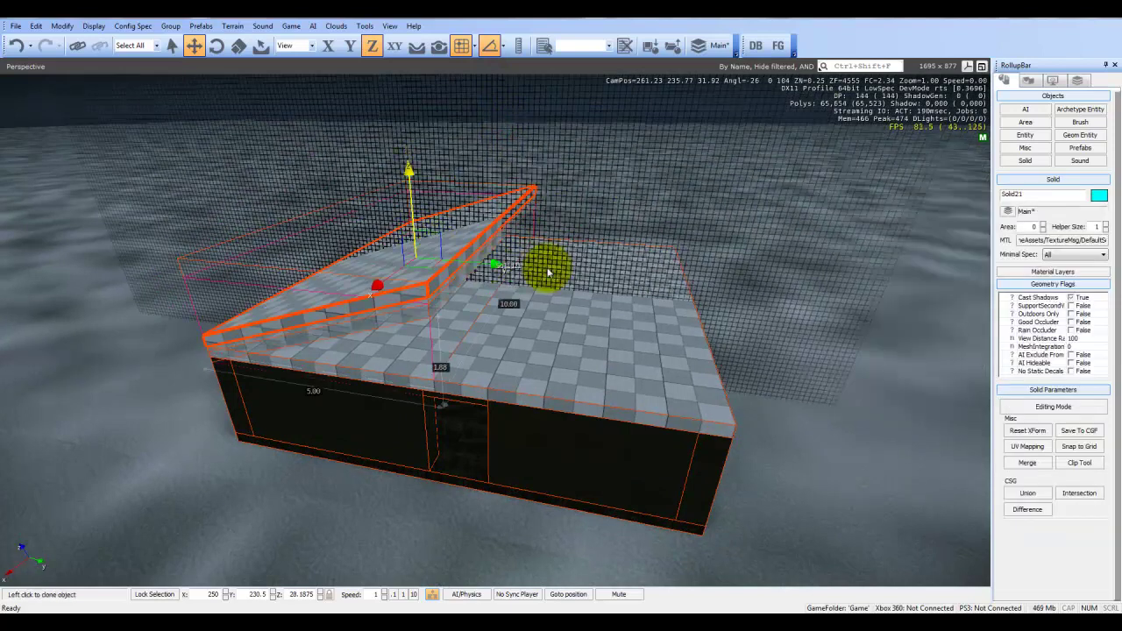
{"action": "left_click", "coordinate": [334, 48]}
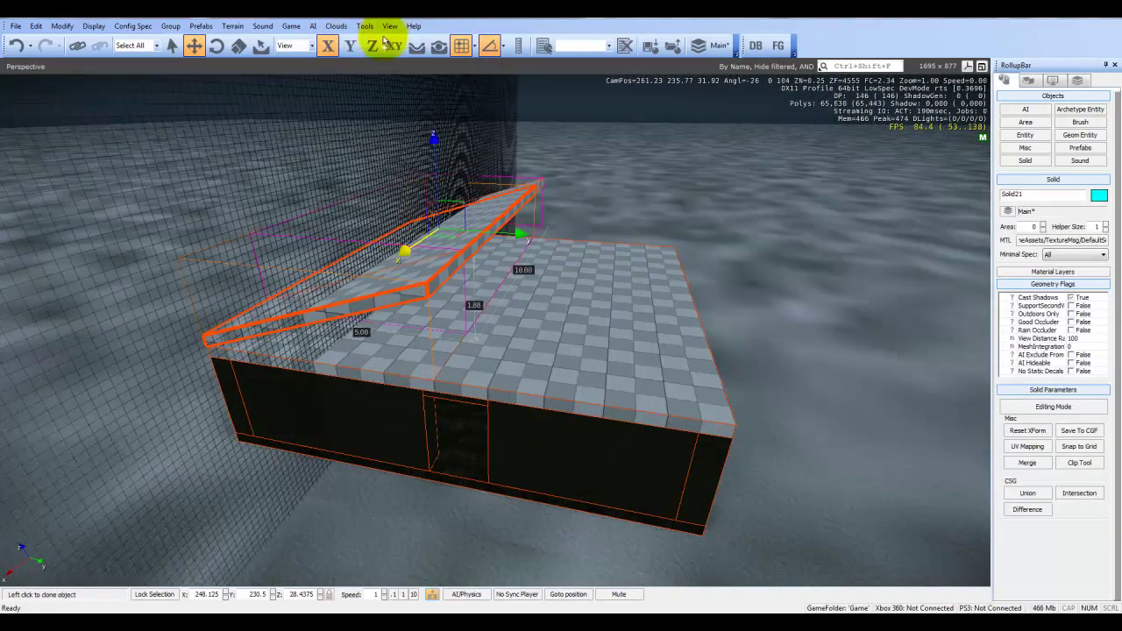
{"action": "left_click", "coordinate": [355, 46]}
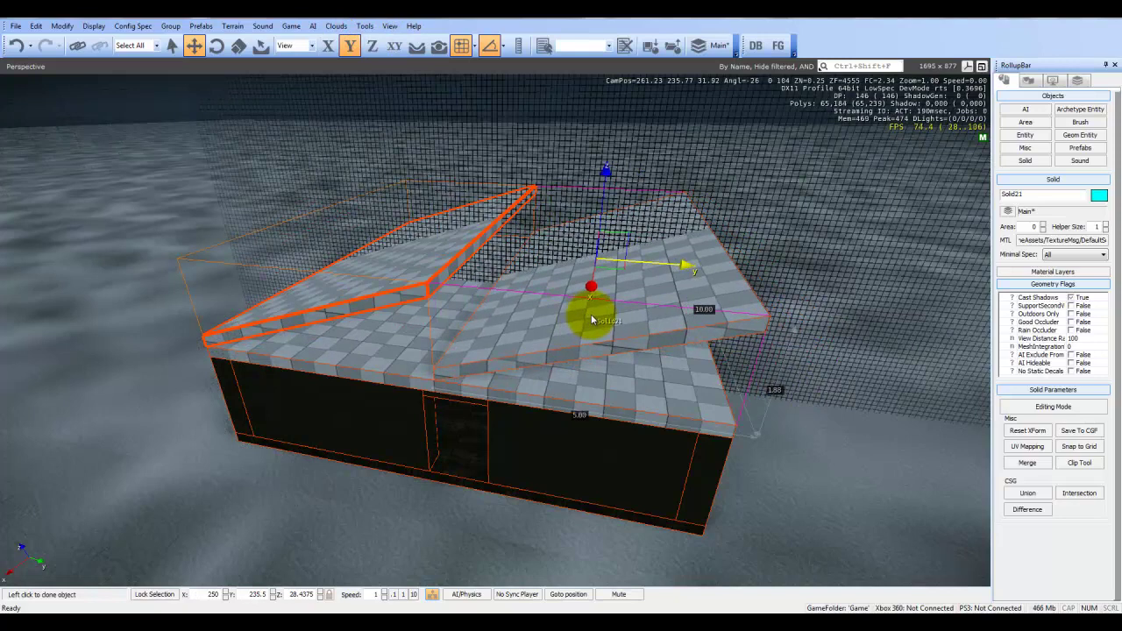
{"action": "left_click", "coordinate": [215, 46]}
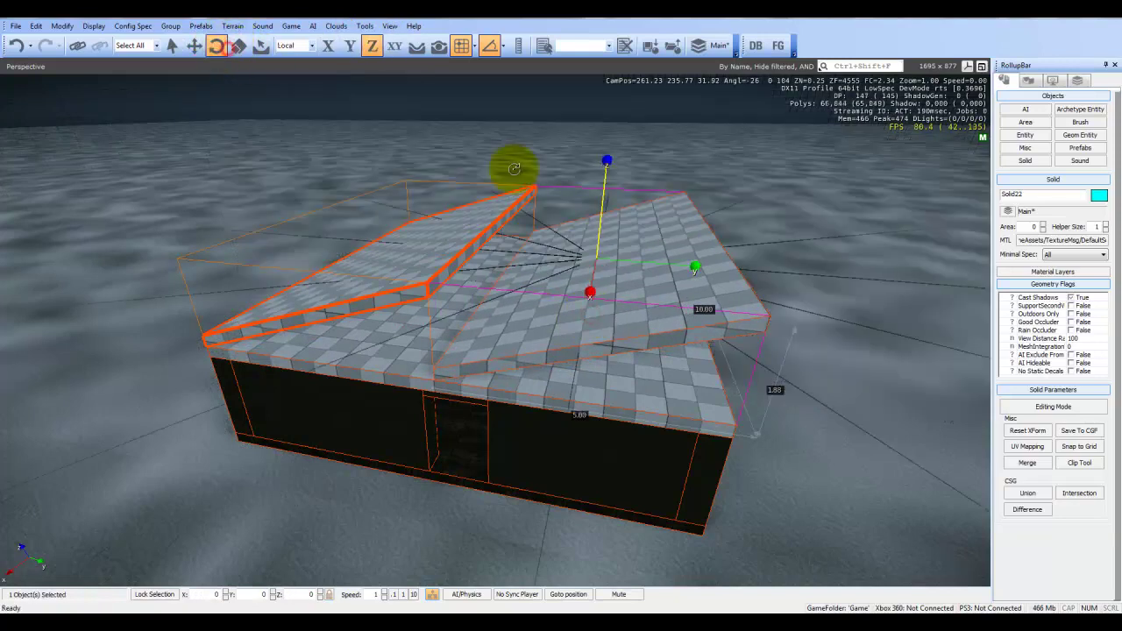
{"action": "left_click_drag", "start_coordinate": [603, 184], "coordinate": [599, 295]}
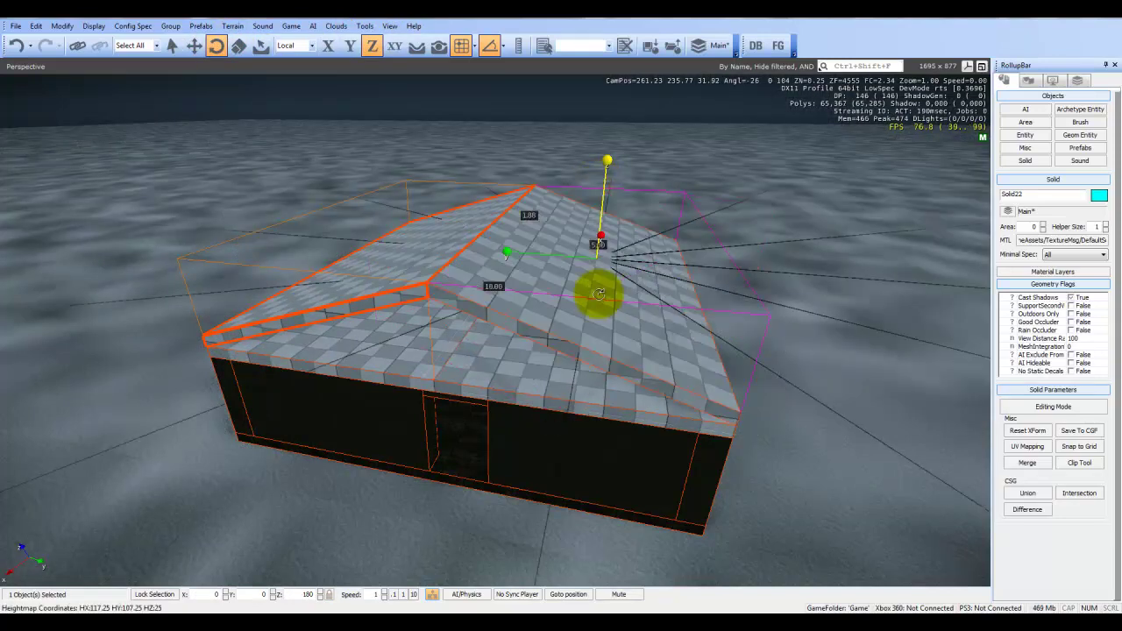
{"action": "left_click", "coordinate": [816, 322]}
{"action": "key", "text": "d"}
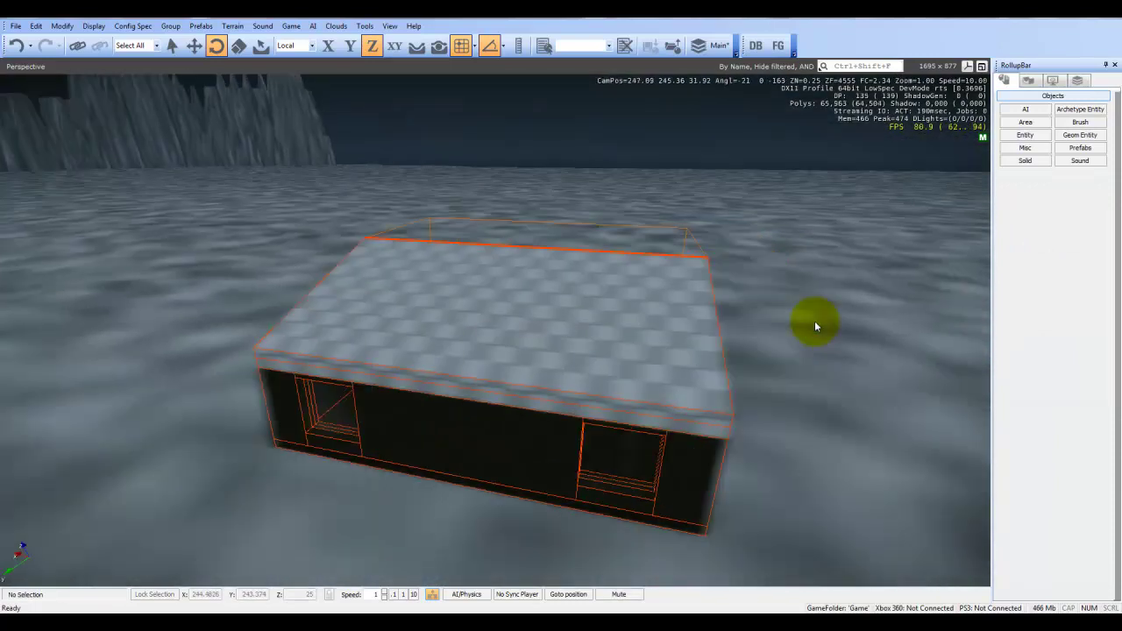